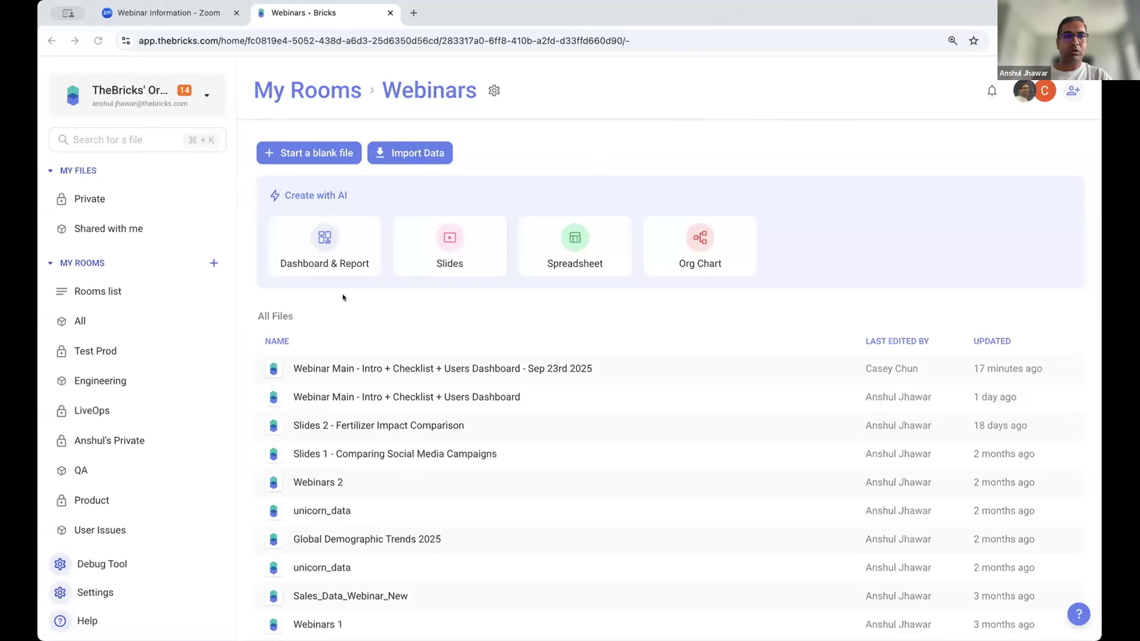
- Start an AI-generated Dashboard & Report file and import unicorn_data.csv as its data
left_click(323, 232)
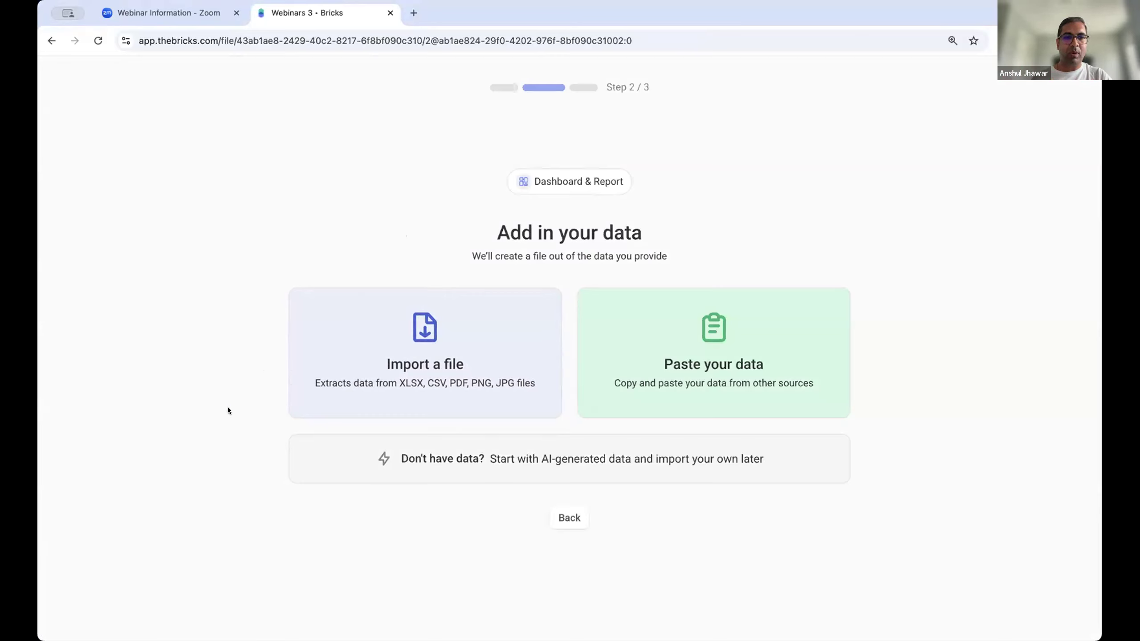
left_click(409, 341)
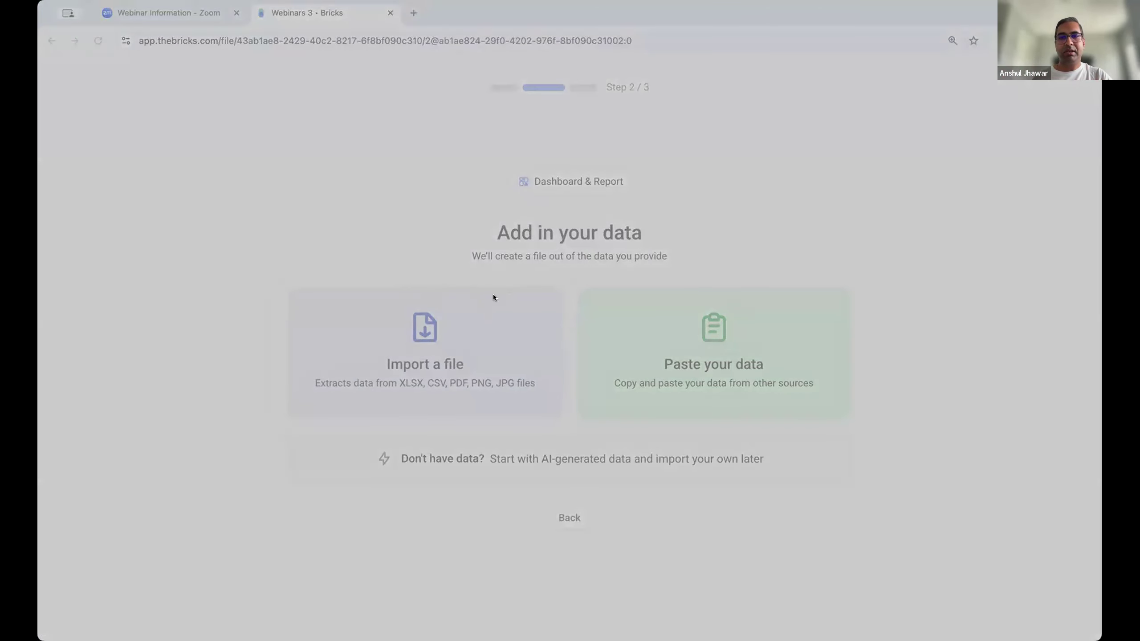
left_click(795, 441)
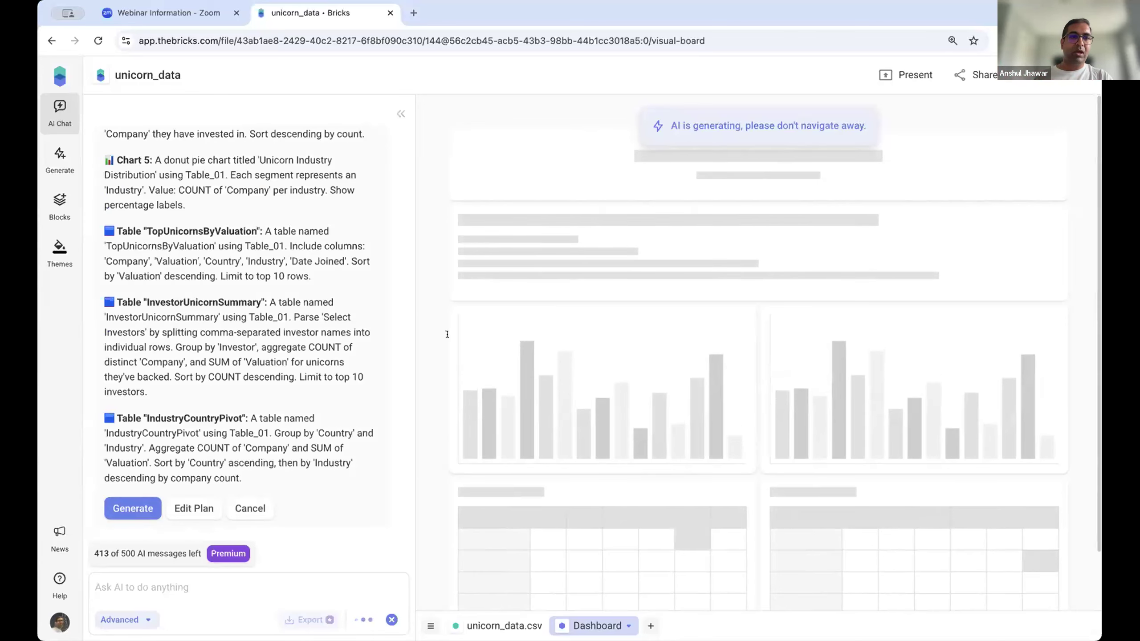
- Review the metrics, charts and tables proposed in the AI plan and generate the dashboard from it
scroll(288, 352, "up", 7)
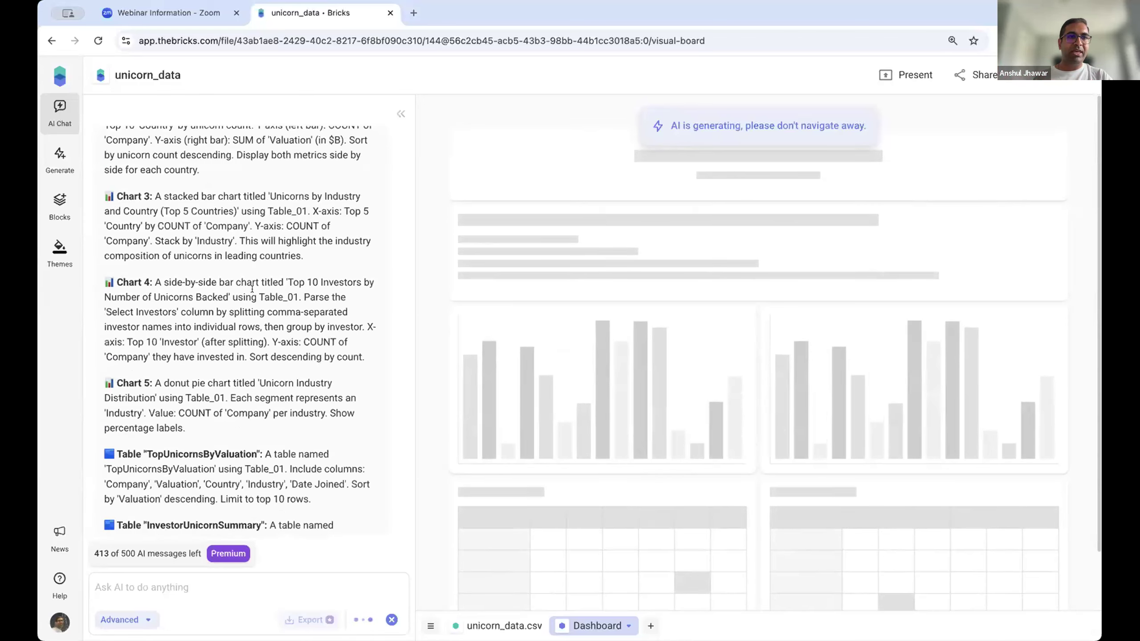
scroll(250, 288, "up", 8)
scroll(186, 300, "down", 4)
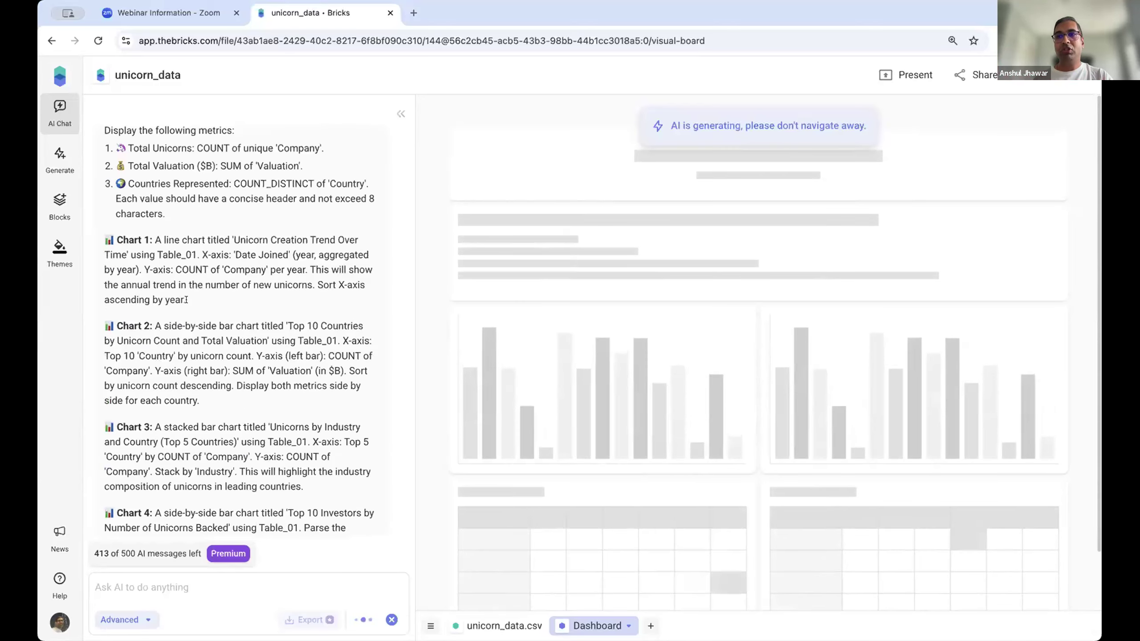
scroll(186, 300, "down", 2)
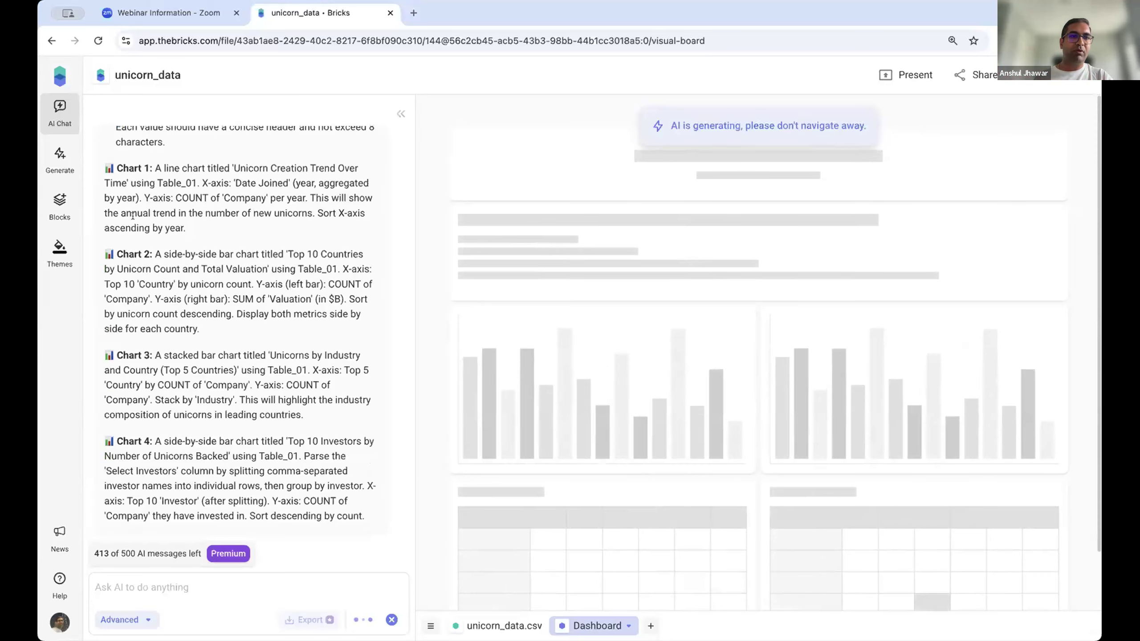
scroll(177, 303, "down", 3)
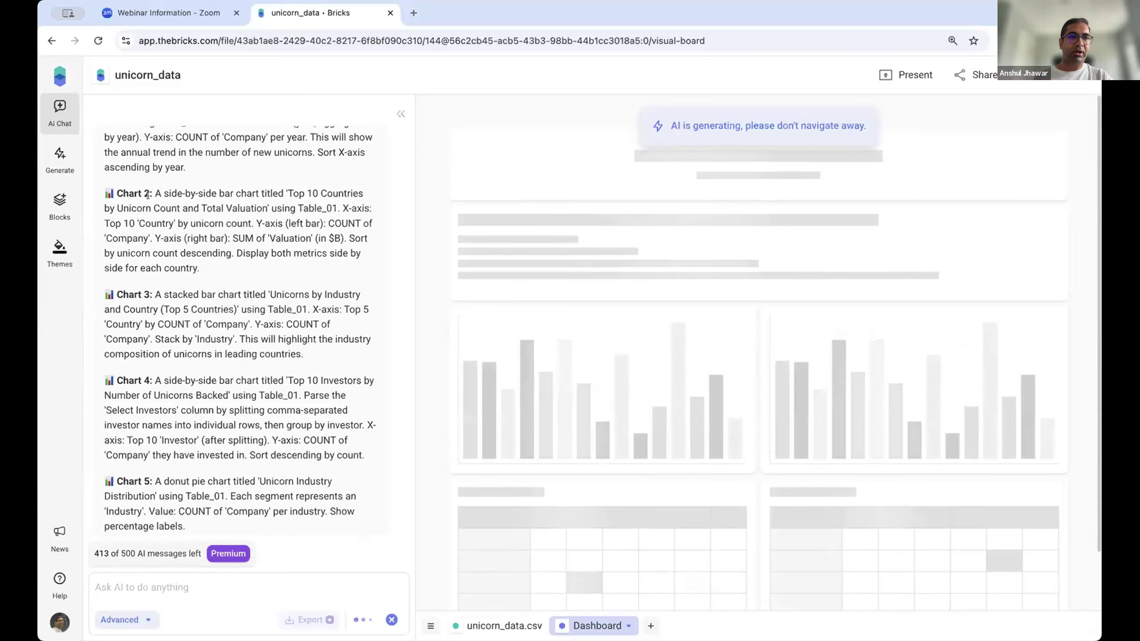
scroll(147, 195, "up", 3)
scroll(148, 194, "down", 5)
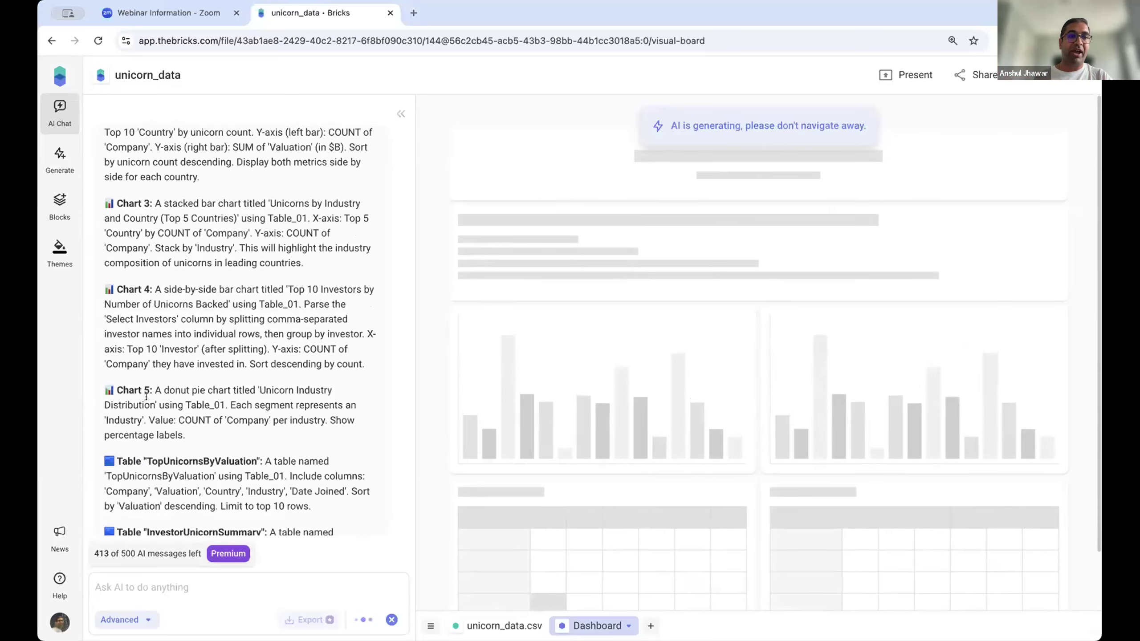
scroll(155, 449, "down", 5)
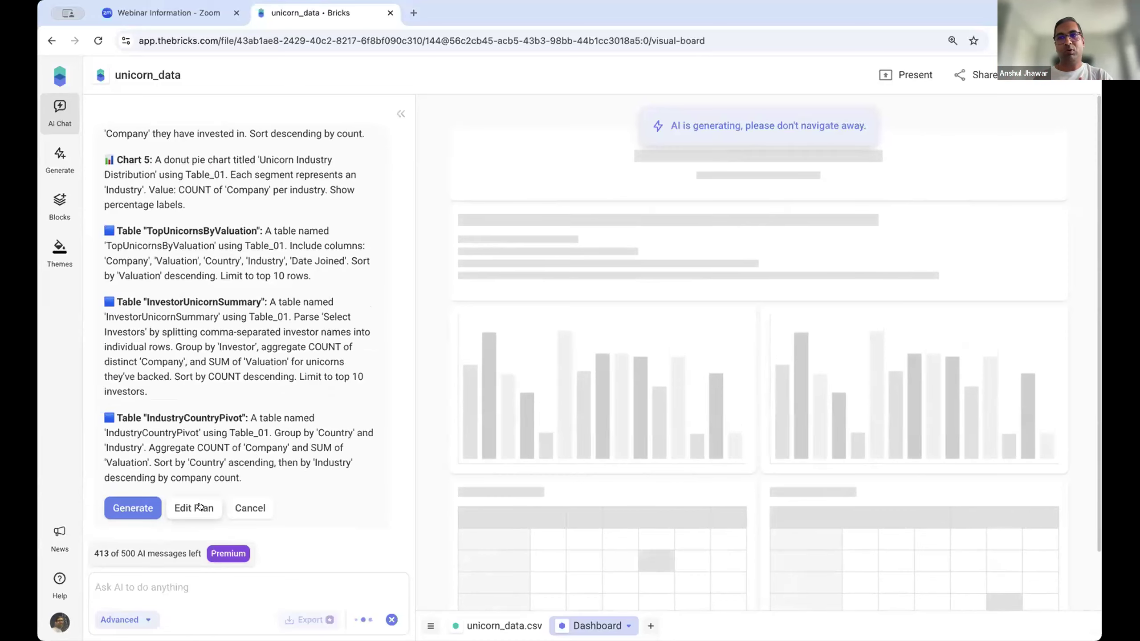
left_click(132, 508)
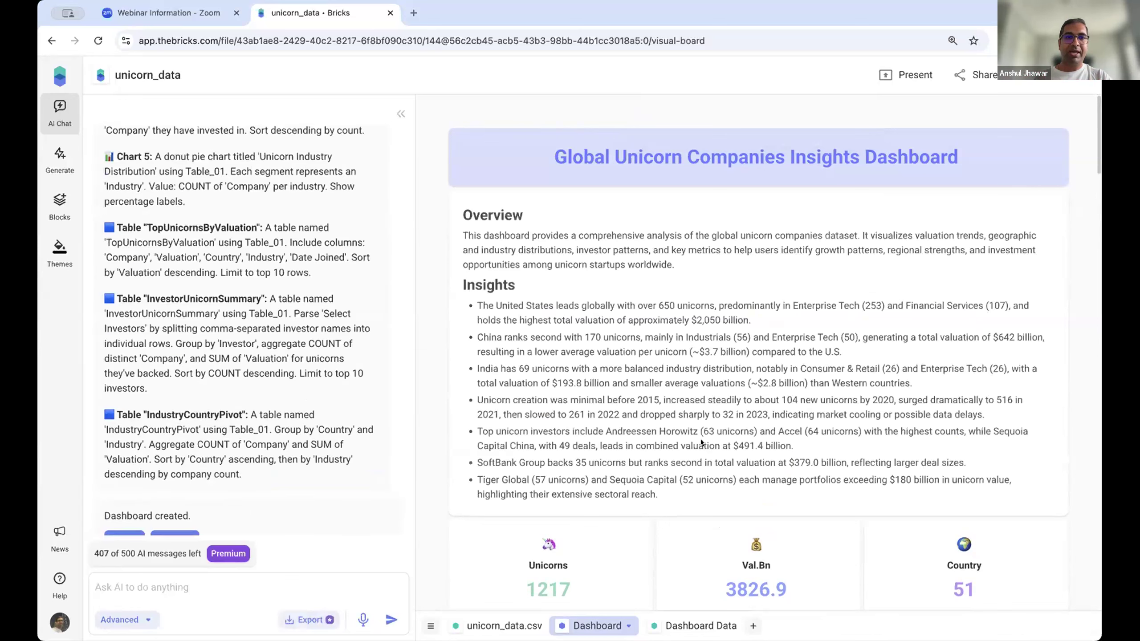
- Collapse the AI chat to widen the dashboard and bring the metric cards into view
scroll(455, 419, "down", 5)
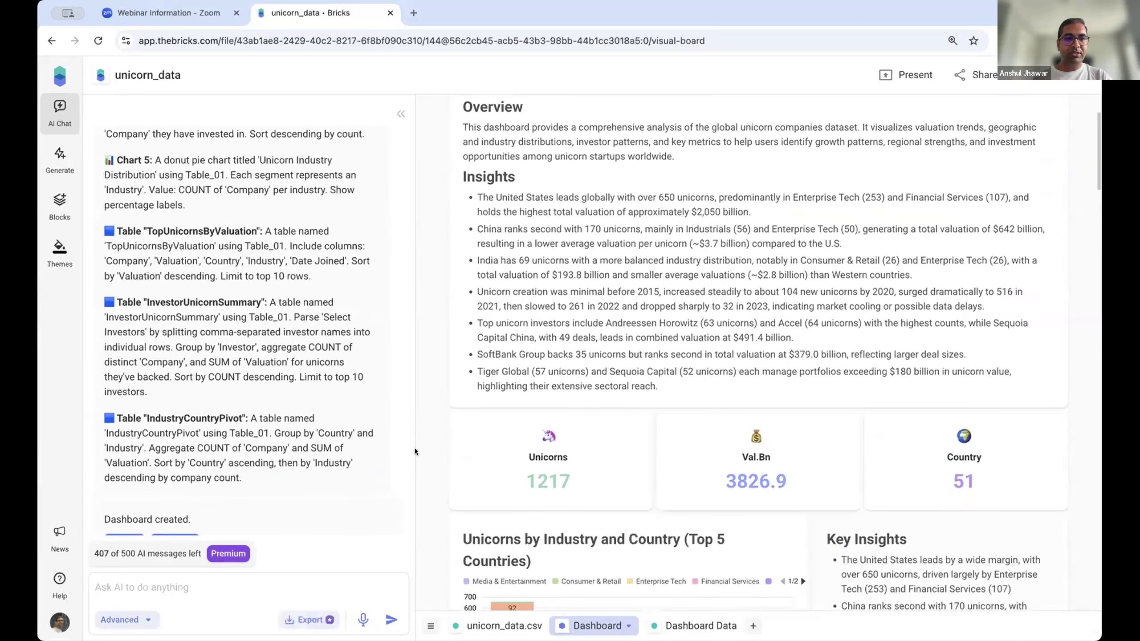
scroll(528, 421, "down", 2)
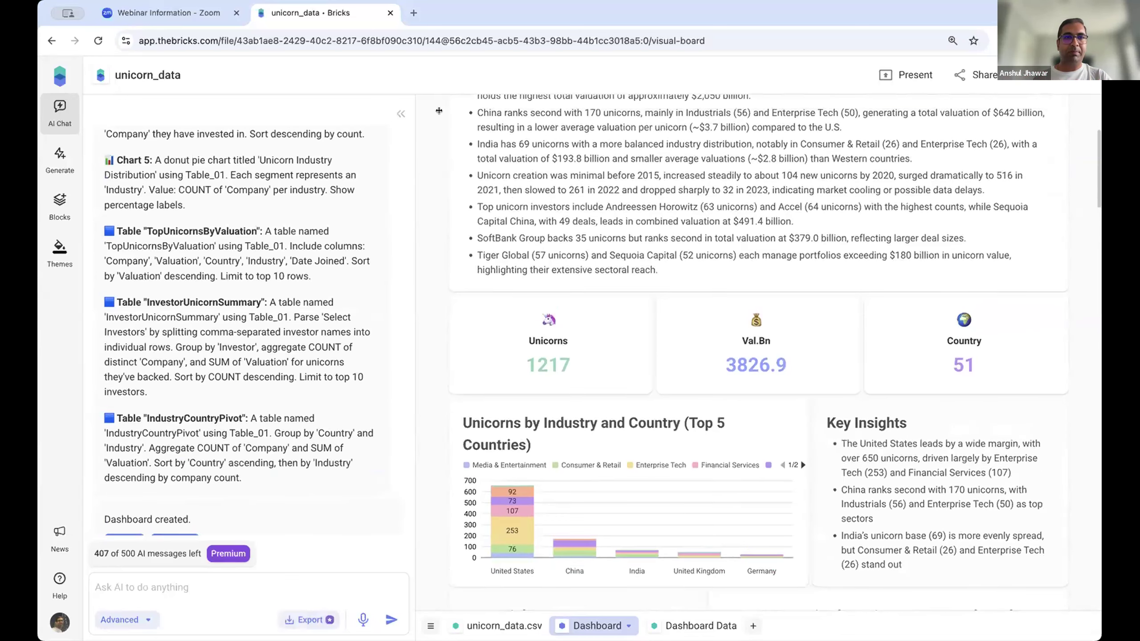
left_click(399, 112)
scroll(334, 363, "down", 5)
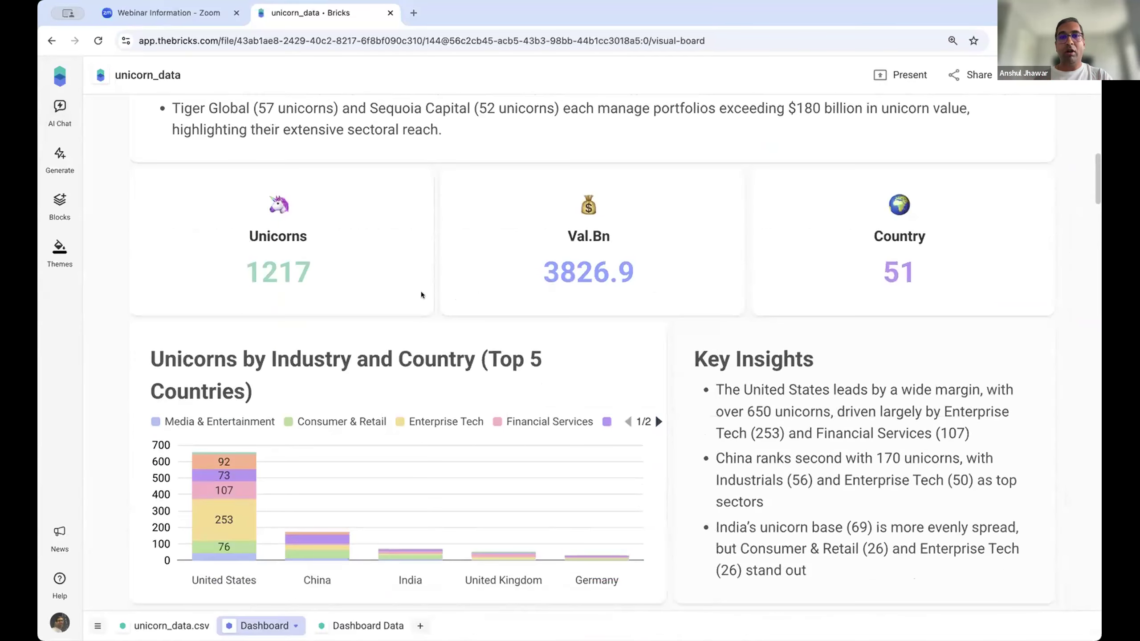
- Examine the Unicorns and Country metric cards and the chart of unicorns by industry and country
left_click(314, 235)
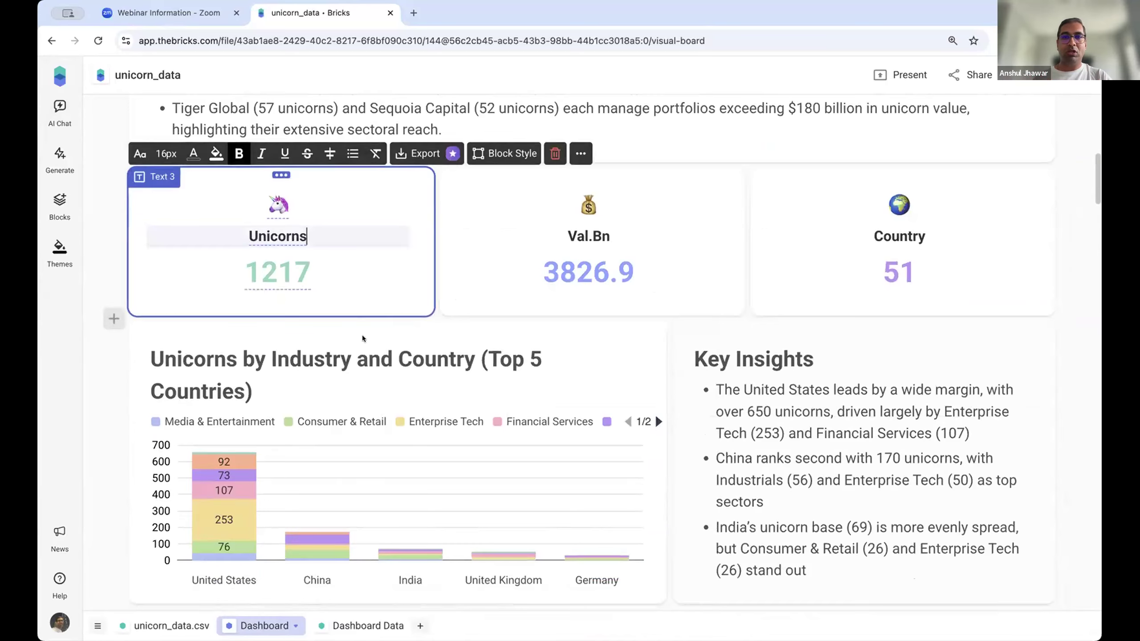
scroll(363, 337, "down", 2)
left_click(899, 173)
scroll(684, 330, "down", 1)
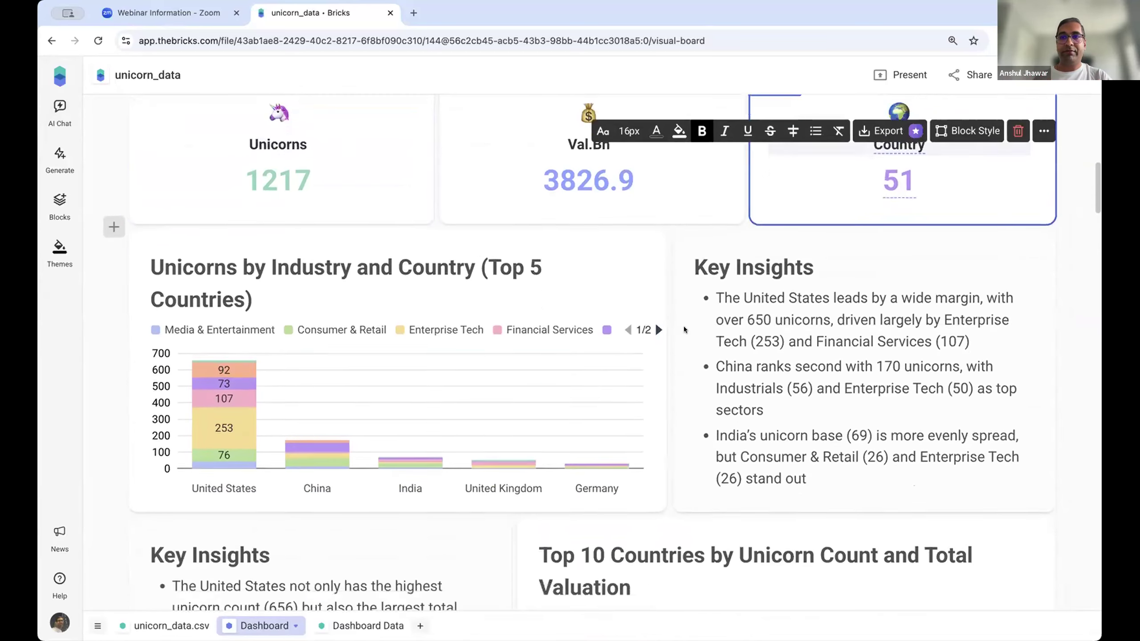
scroll(583, 314, "down", 3)
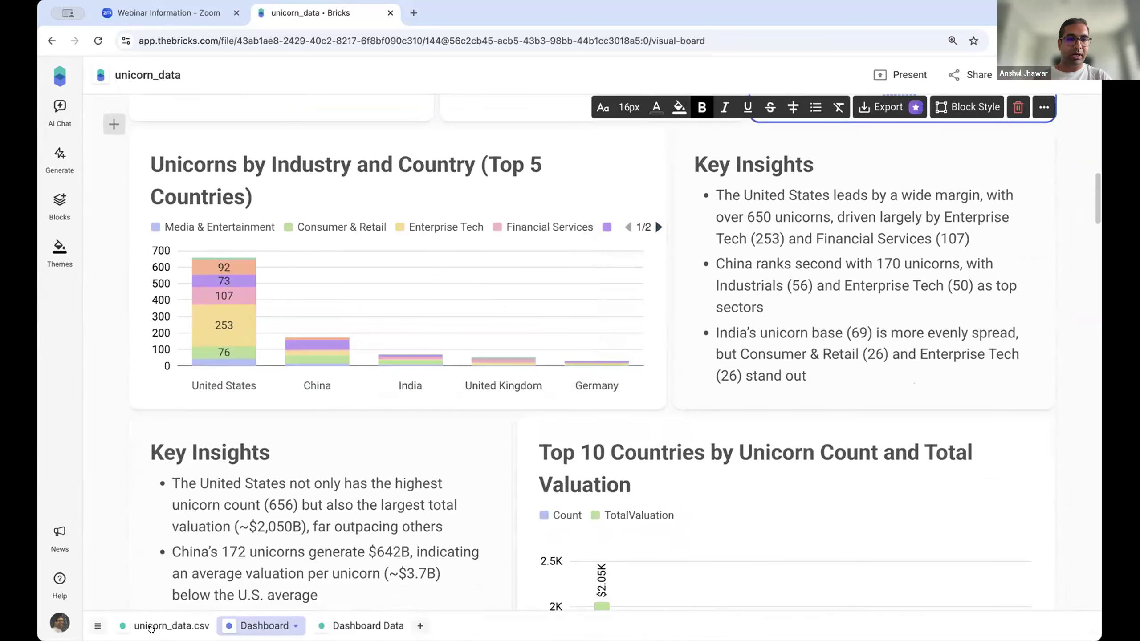
- Inspect the source table in the unicorn_data.csv sheet, including its City and Select Investors columns
left_click(150, 627)
scroll(612, 383, "down", 1)
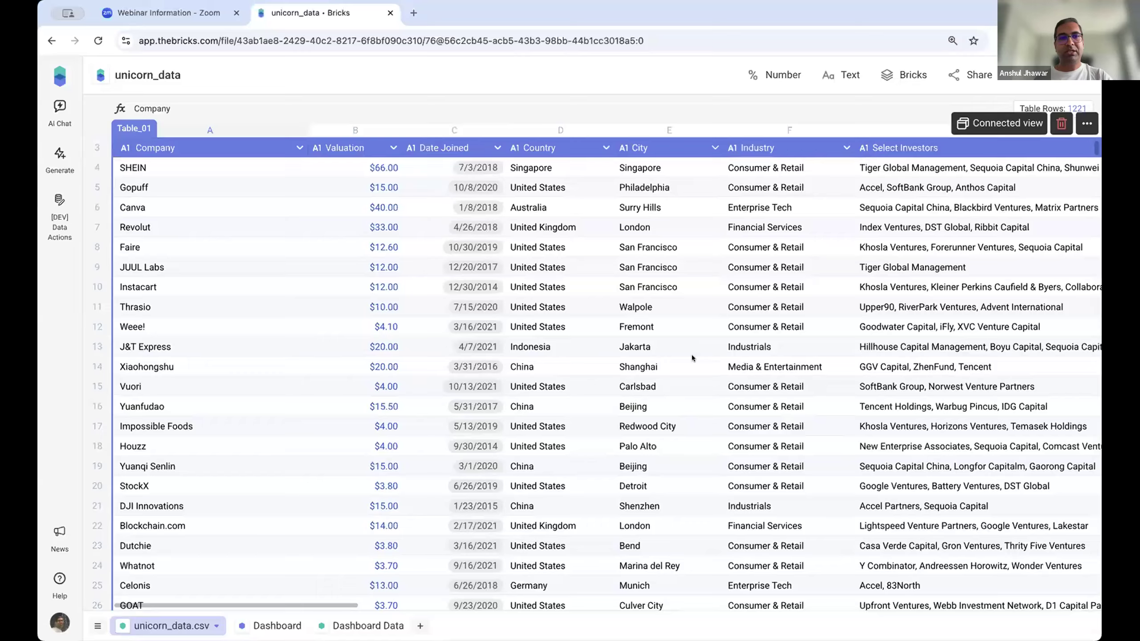
scroll(691, 355, "right", 2)
scroll(639, 346, "left", 2)
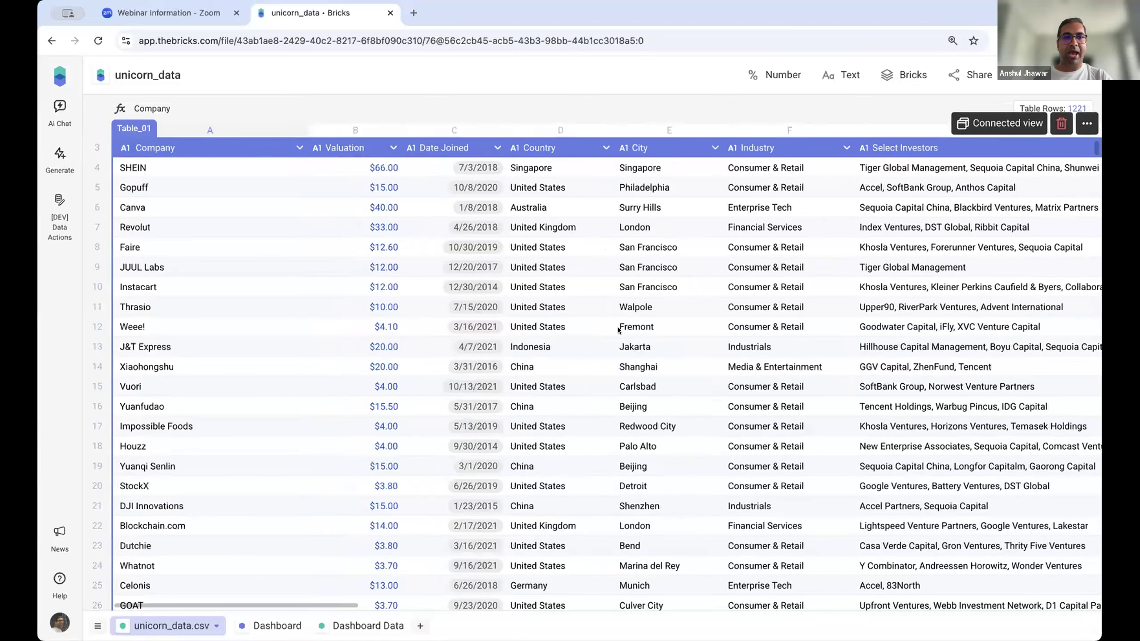
left_click(633, 286)
scroll(635, 286, "up", 2)
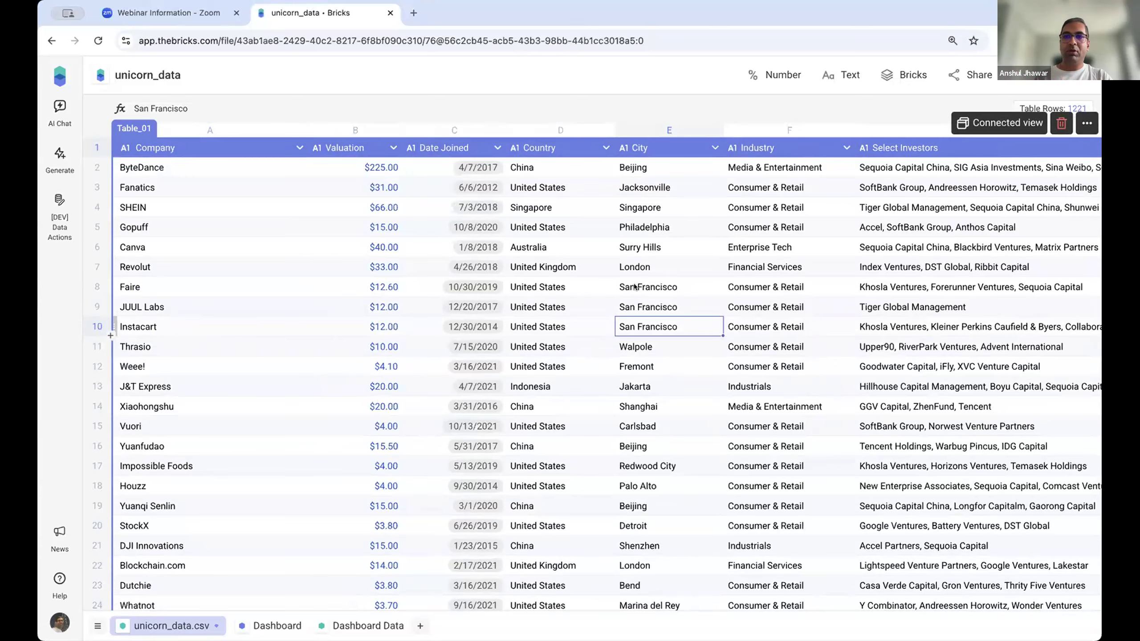
left_click(913, 226)
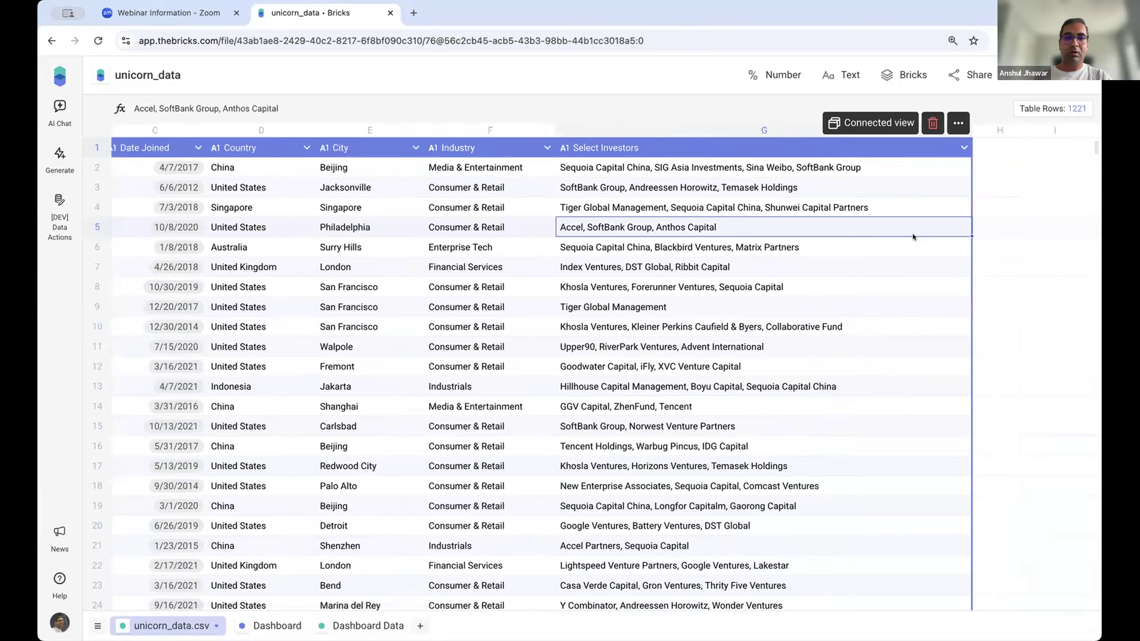
- Return to the dashboard and examine the Unicorns by Industry and Country chart with its Key Insights text
left_click(274, 626)
scroll(547, 387, "down", 10)
scroll(547, 387, "up", 5)
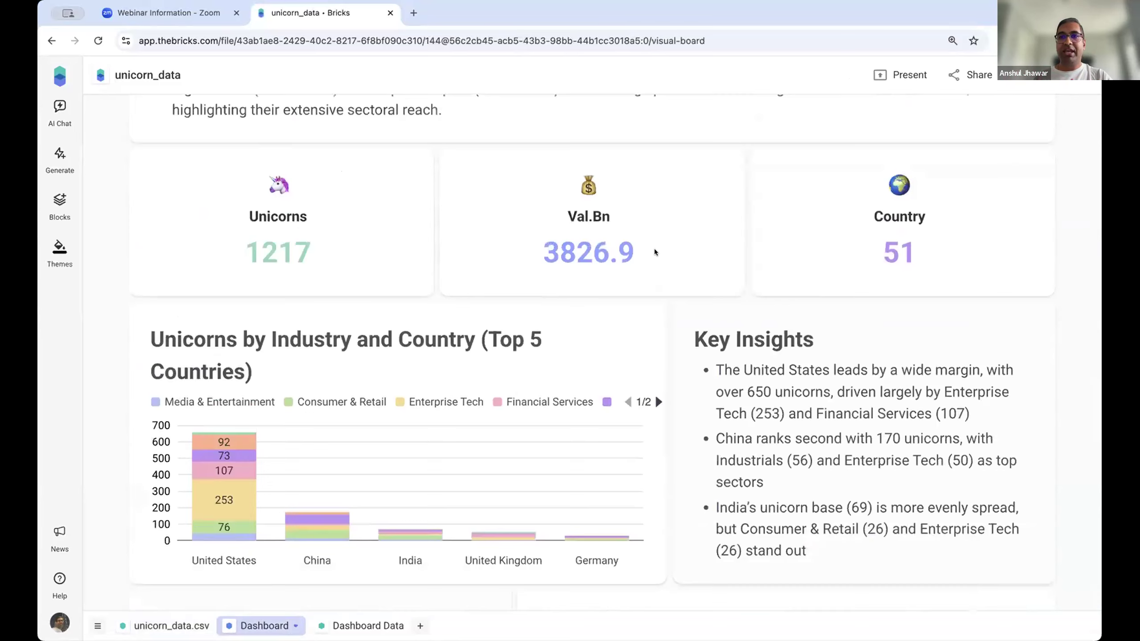
scroll(630, 287, "down", 6)
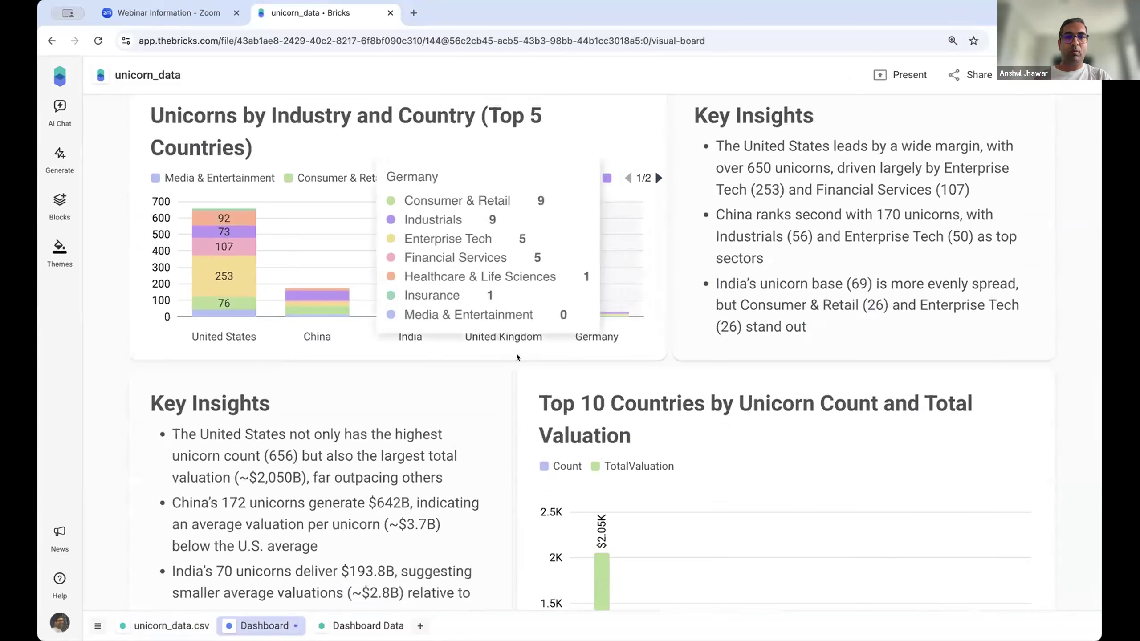
scroll(494, 240, "up", 2)
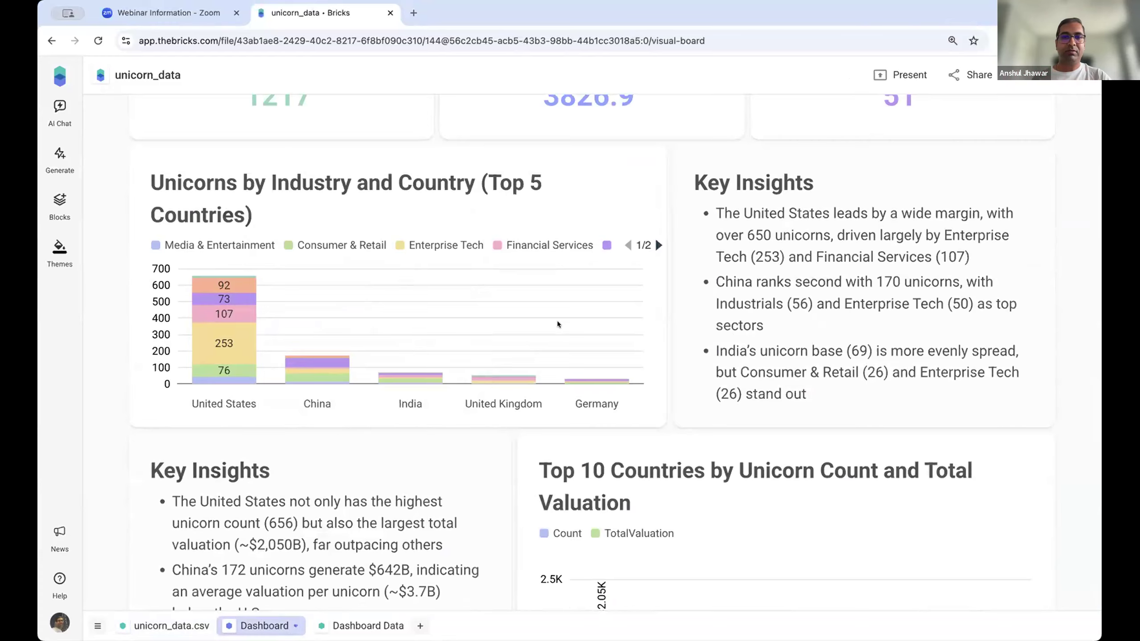
scroll(559, 328, "down", 2)
left_click(825, 216)
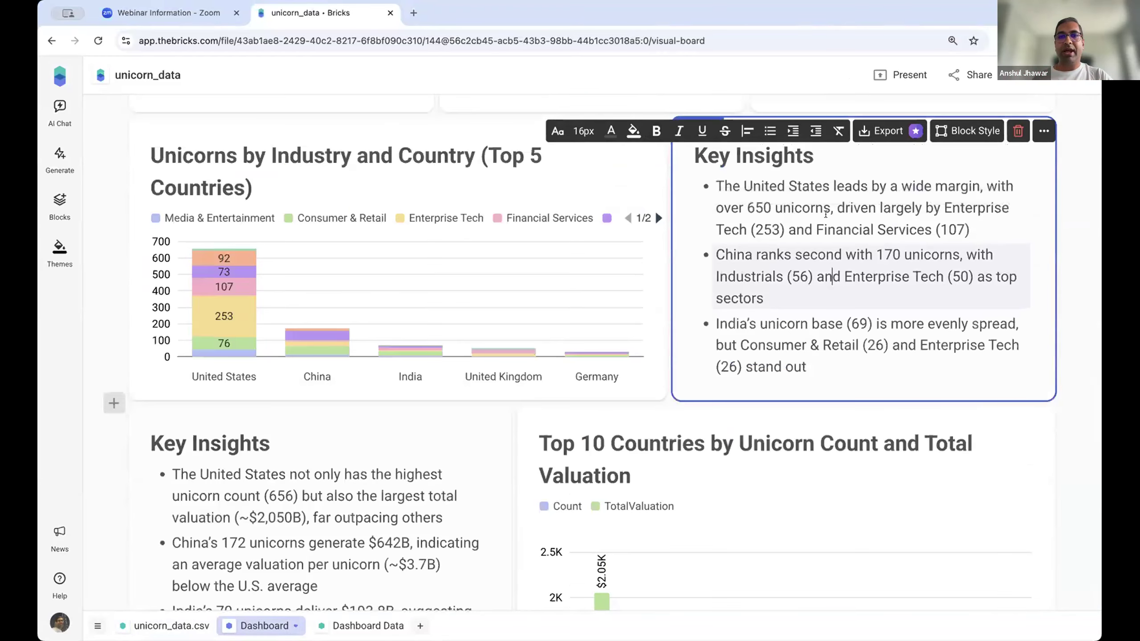
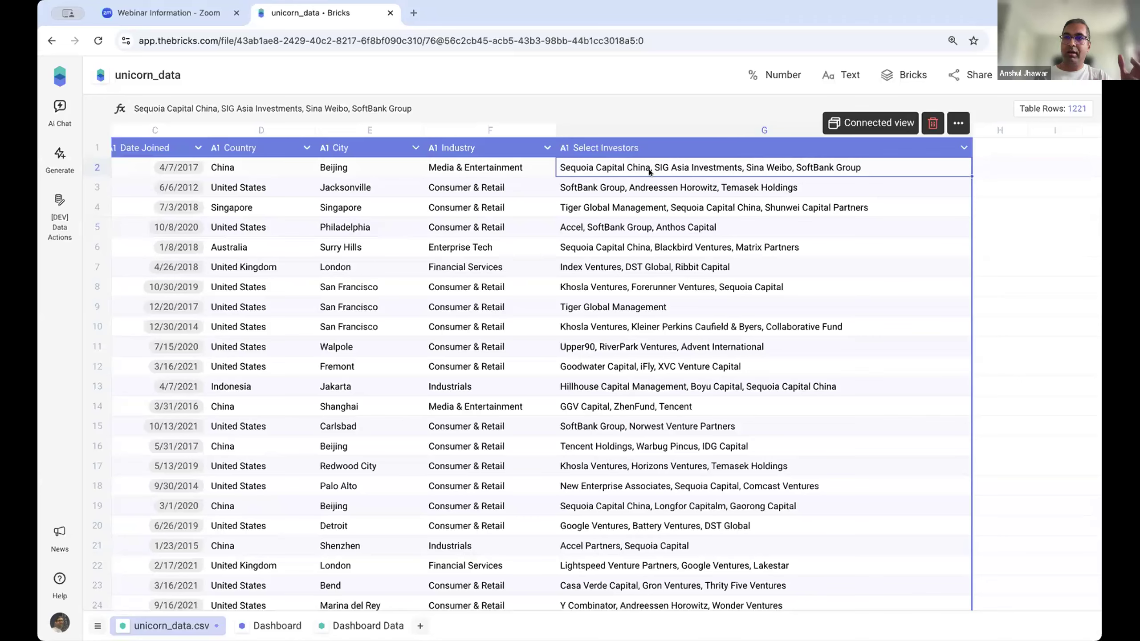
- Go to the dashboard's Top 10 Unicorn Investors table and check Accel's company count and total valuation
left_click(265, 626)
scroll(647, 389, "down", 15)
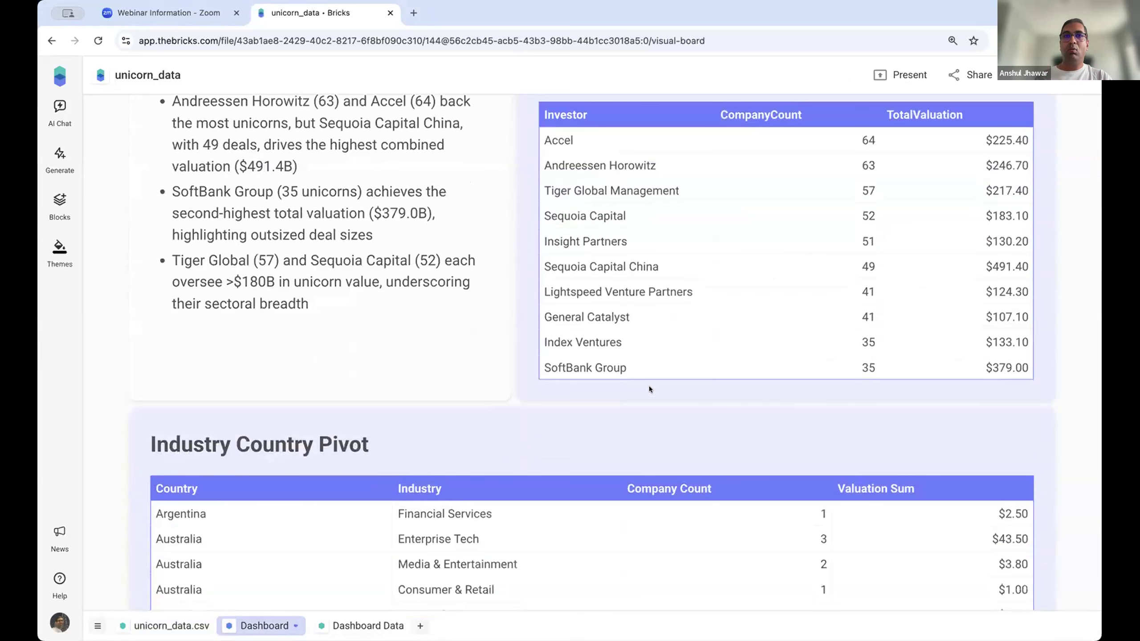
scroll(650, 388, "up", 1)
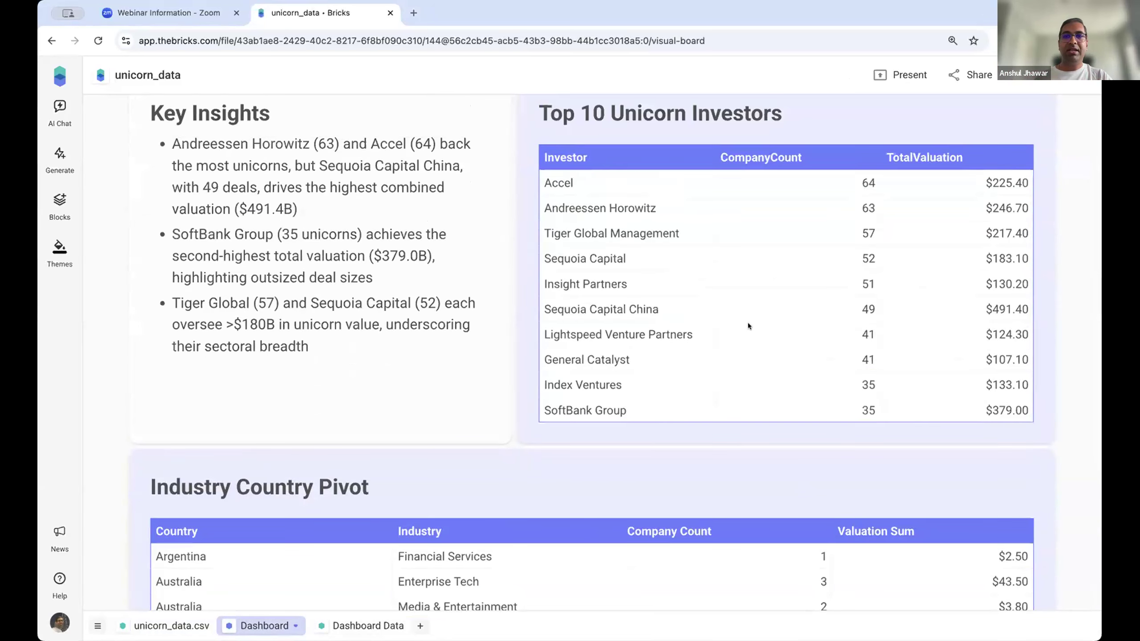
scroll(791, 277, "up", 1)
left_click(853, 211)
left_click(857, 211)
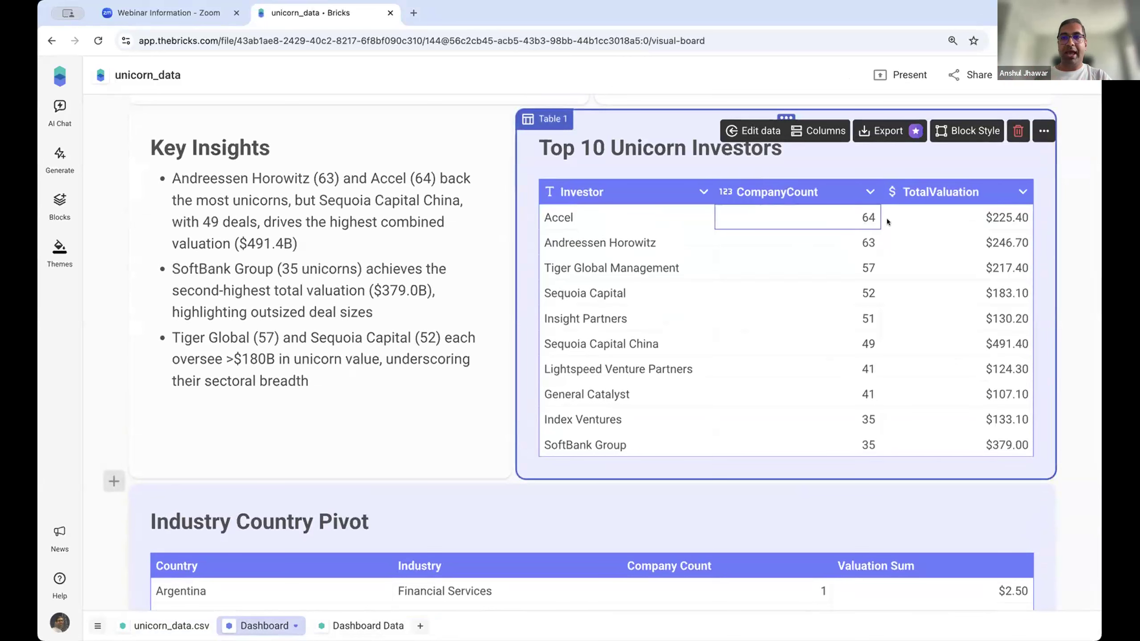
key("Right")
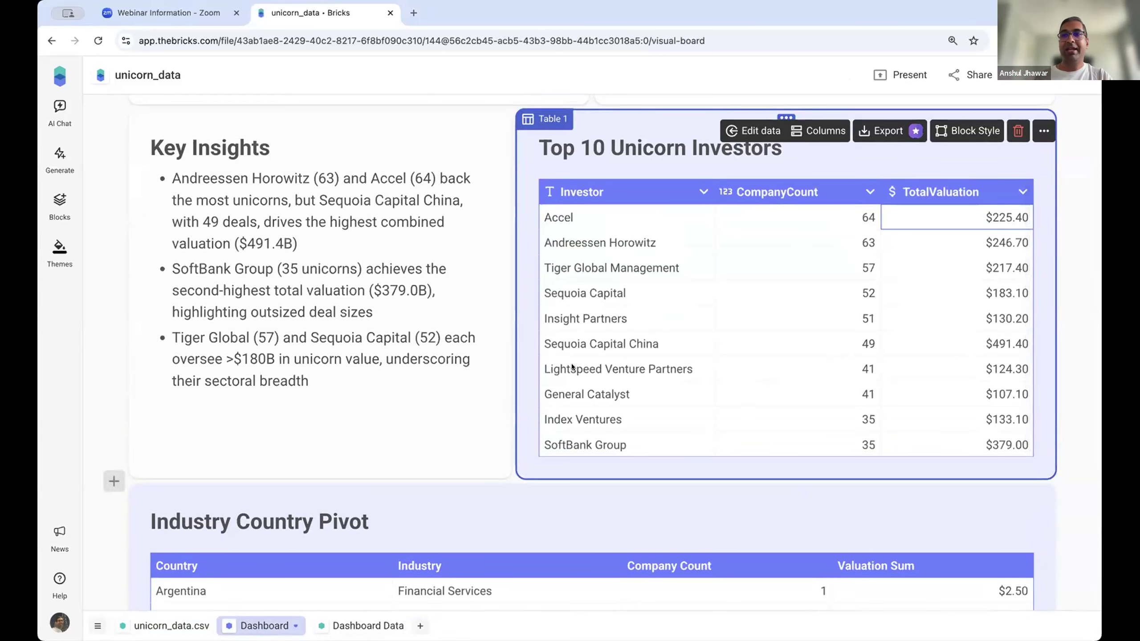
- Look through the Industry Country Pivot and Top Unicorns By Valuation tables down to the end of the dashboard
scroll(528, 428, "down", 10)
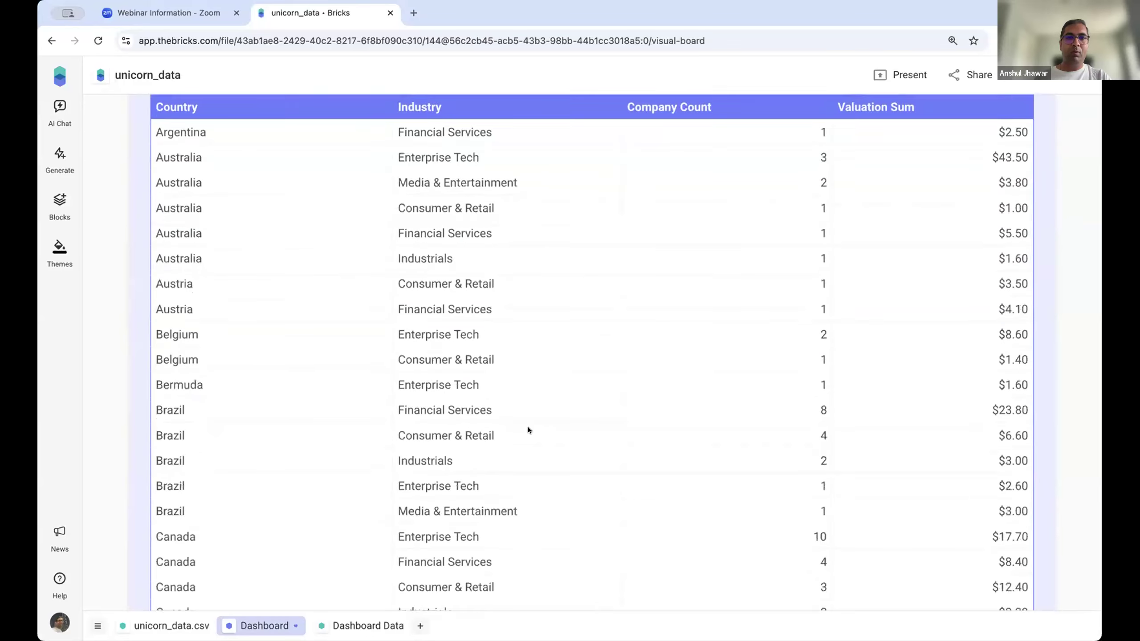
scroll(528, 429, "down", 20)
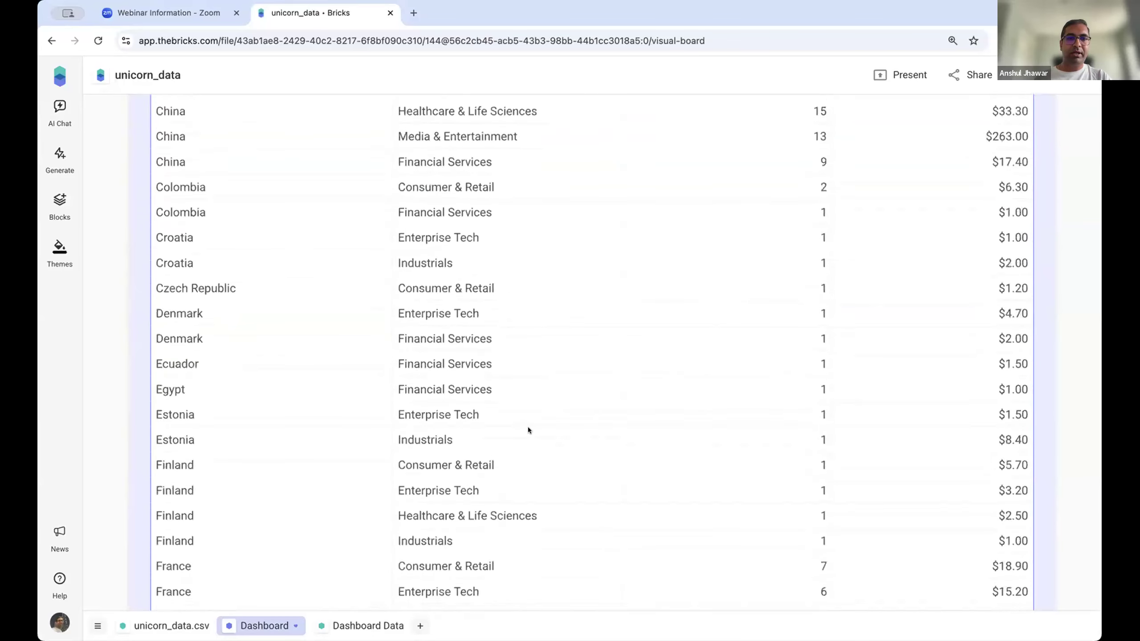
scroll(528, 427, "down", 5)
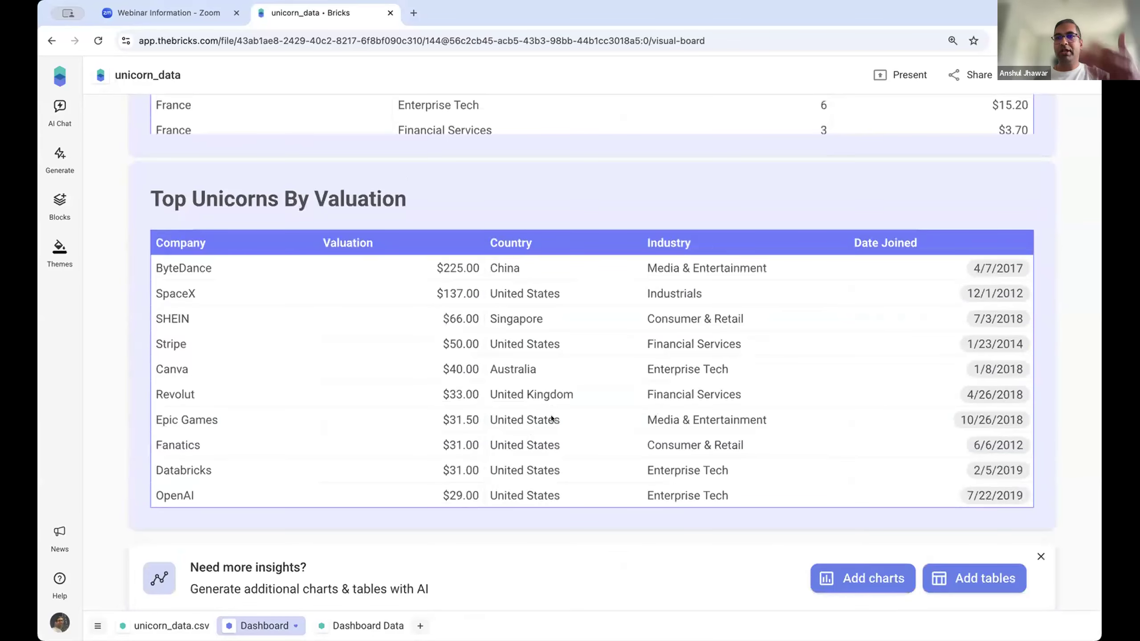
scroll(552, 419, "down", 5)
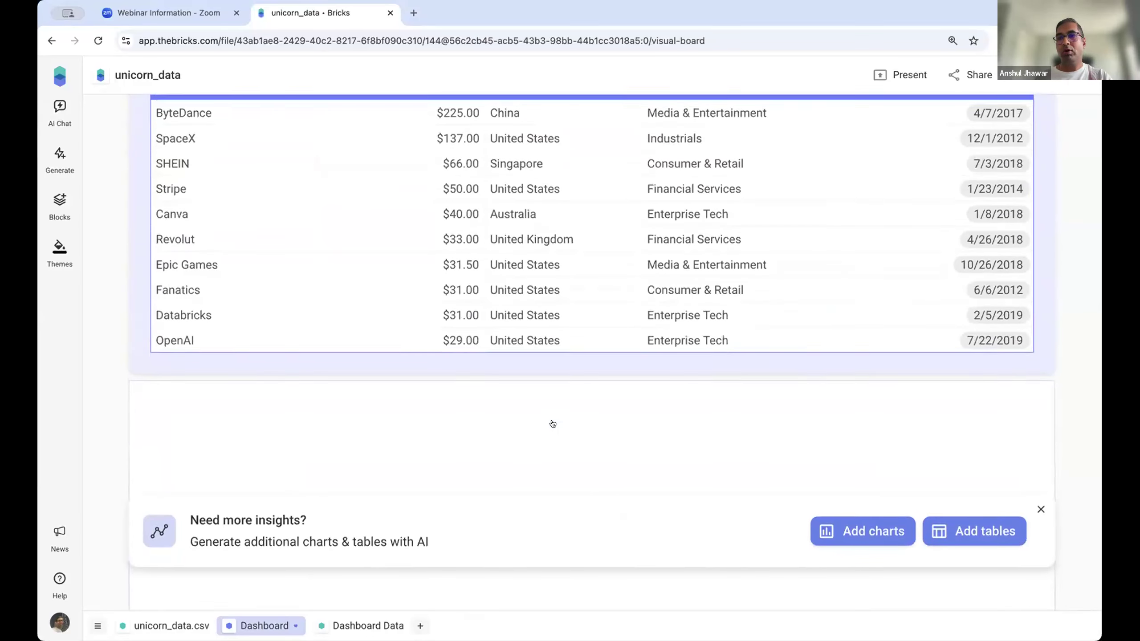
scroll(552, 424, "up", 1)
scroll(552, 424, "down", 3)
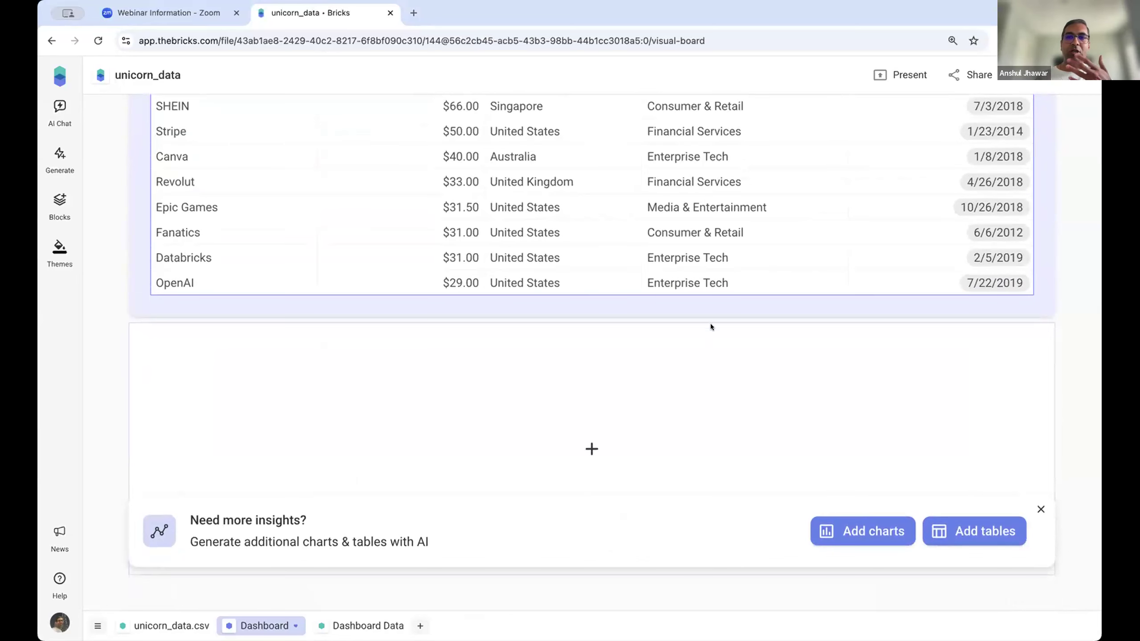
scroll(711, 324, "up", 5)
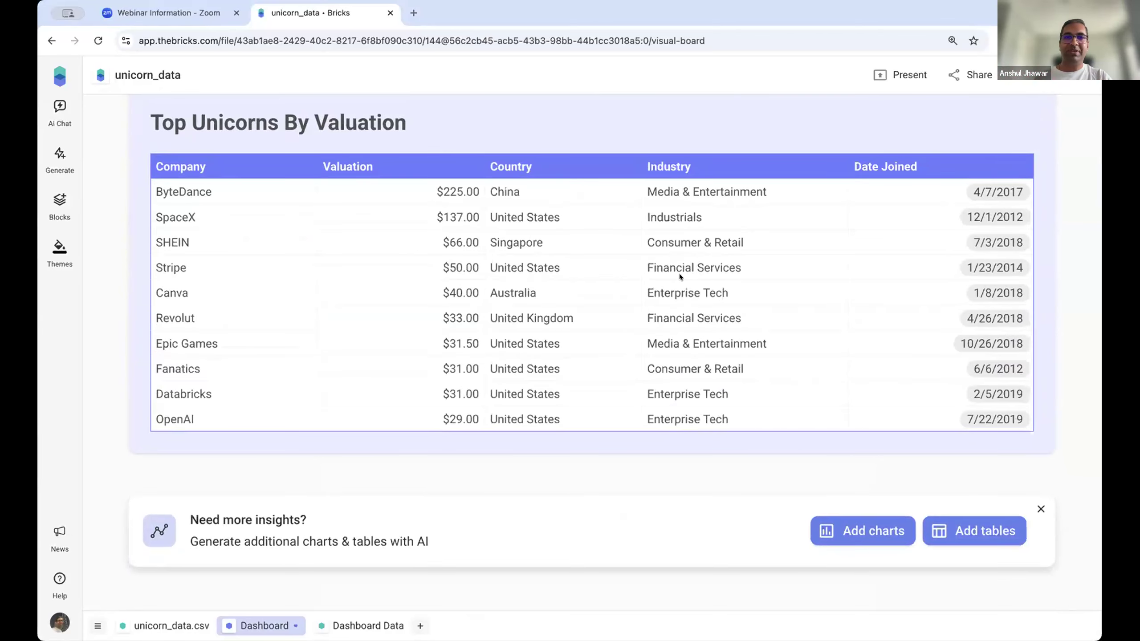
- Look back over the dashboard's investor table, industry distribution, investor and country charts, and return to its end
scroll(671, 261, "up", 20)
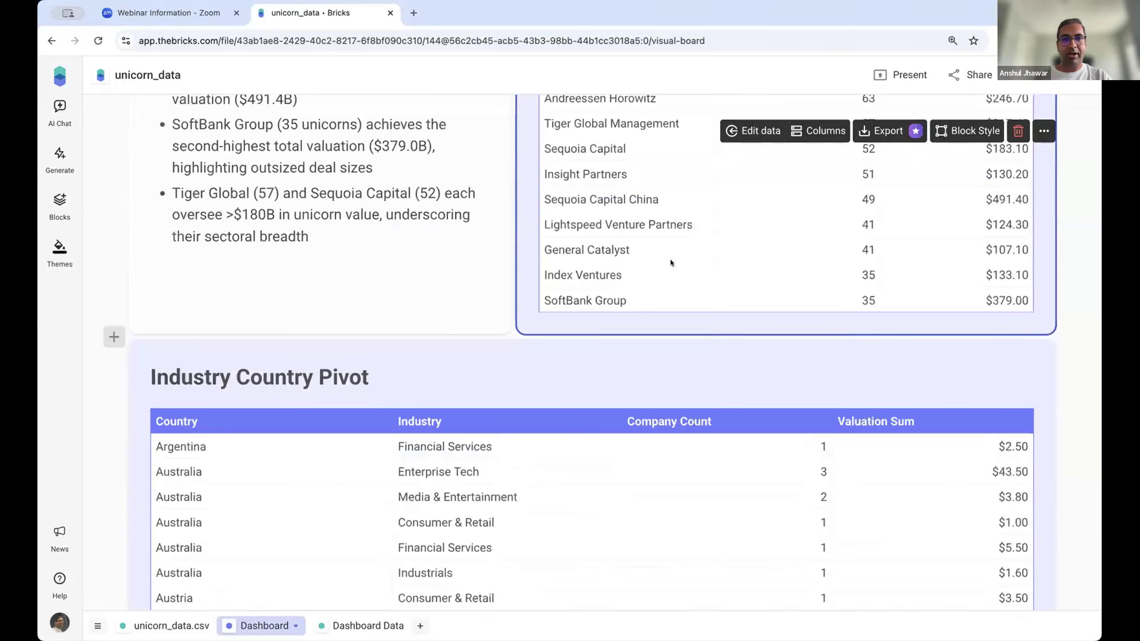
scroll(620, 325, "down", 5)
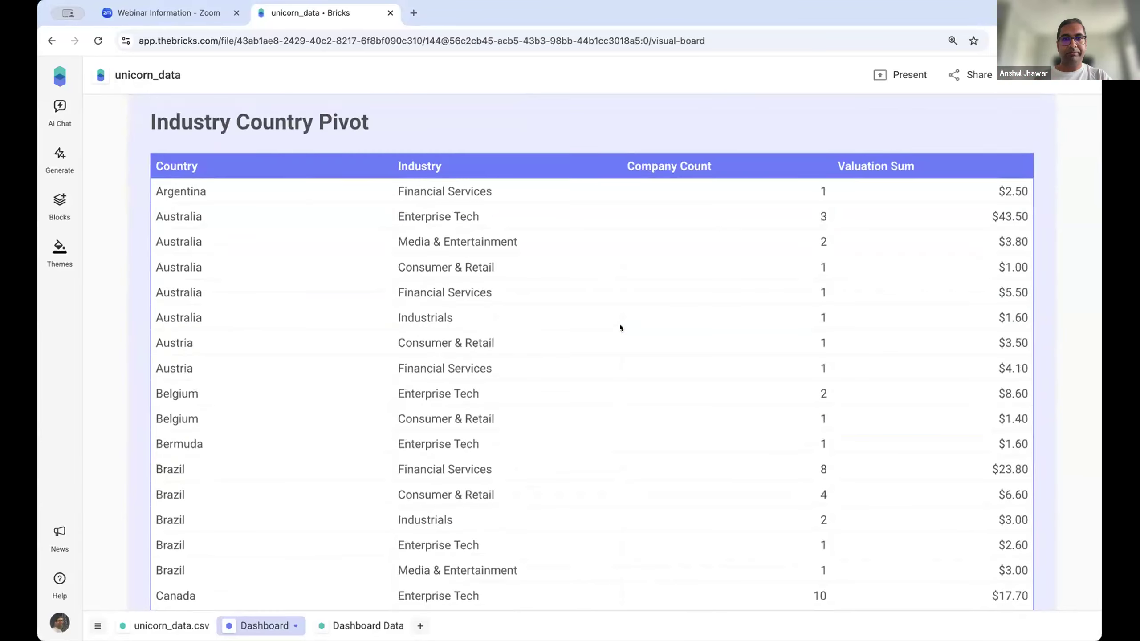
scroll(620, 326, "up", 15)
scroll(620, 327, "down", 5)
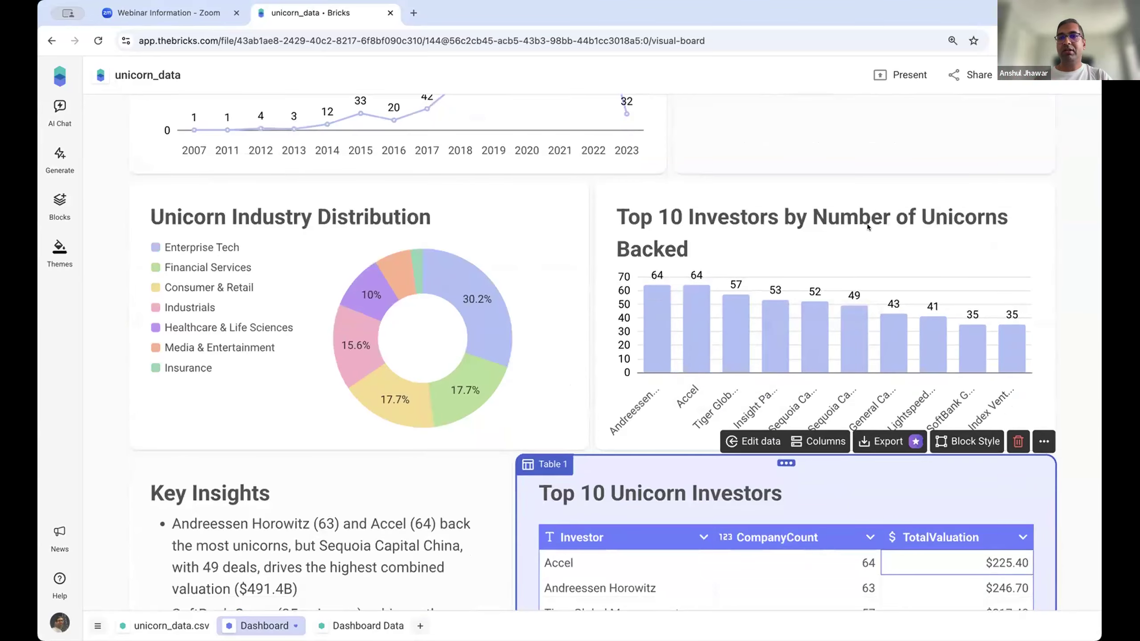
scroll(570, 265, "up", 7)
scroll(570, 265, "up", 13)
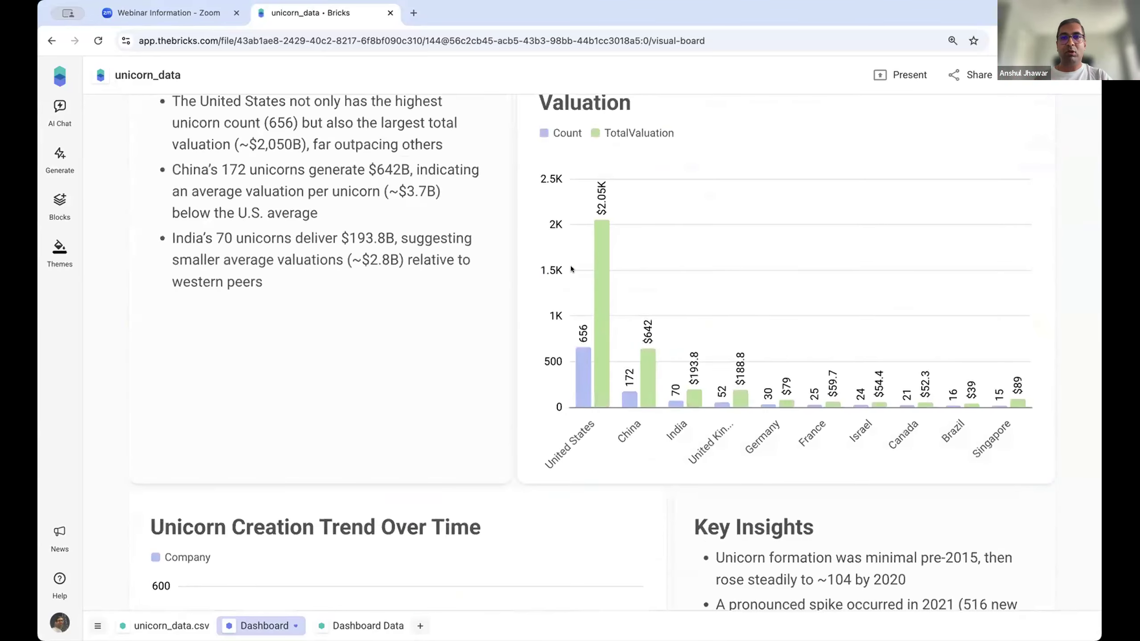
scroll(571, 268, "down", 15)
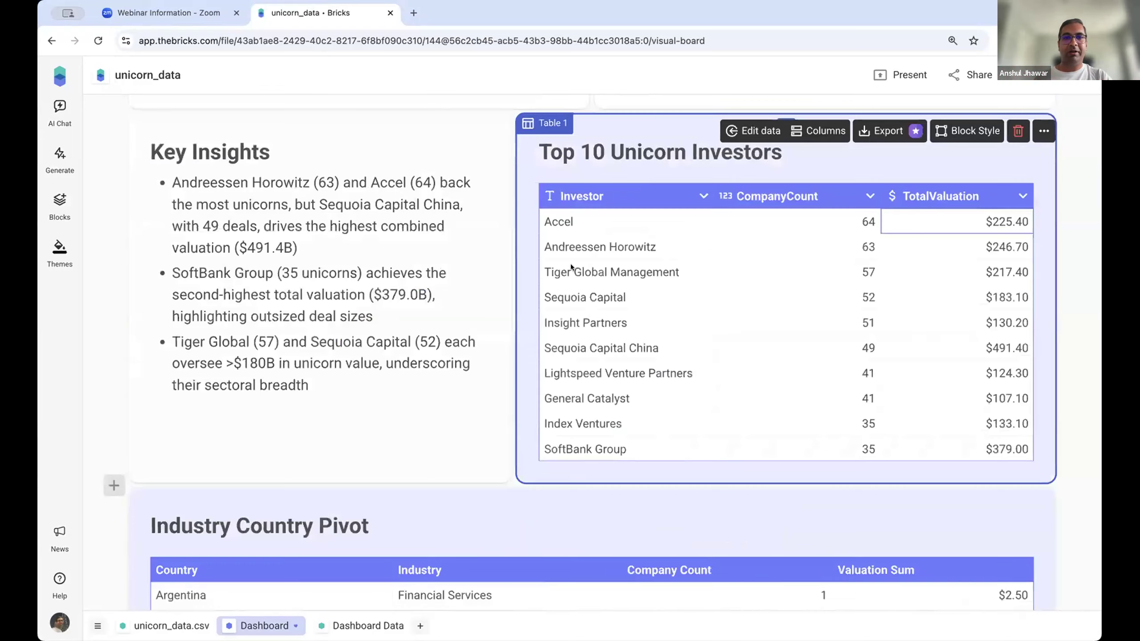
scroll(579, 462, "down", 20)
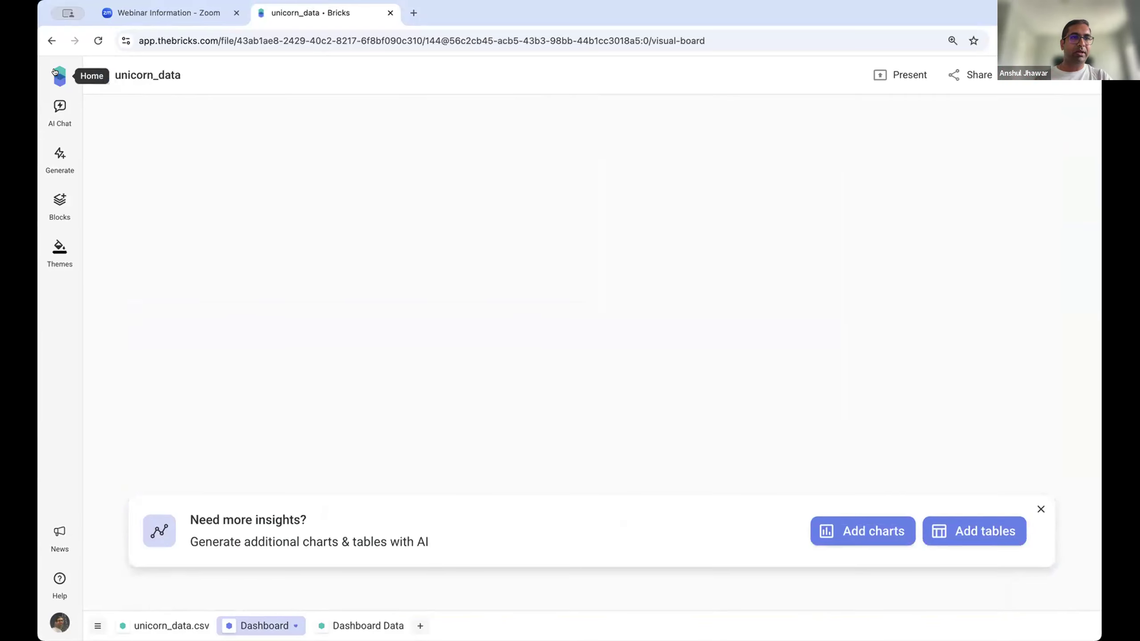
- Open the AI chat and set its response mode to Fast, leaving the prompt empty
left_click(60, 108)
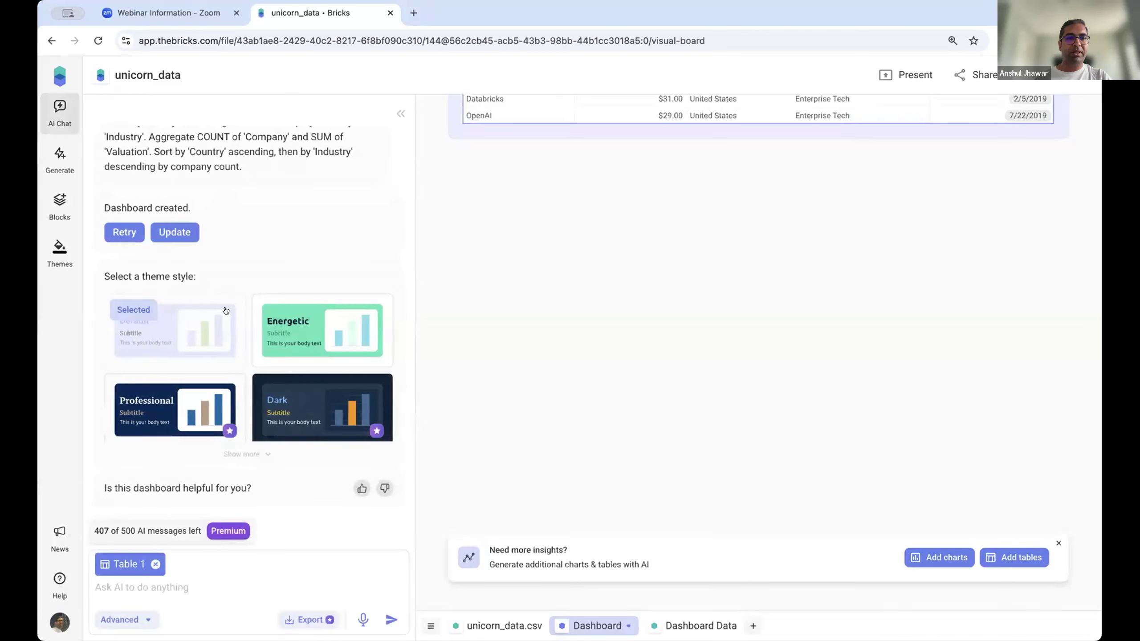
left_click(252, 588)
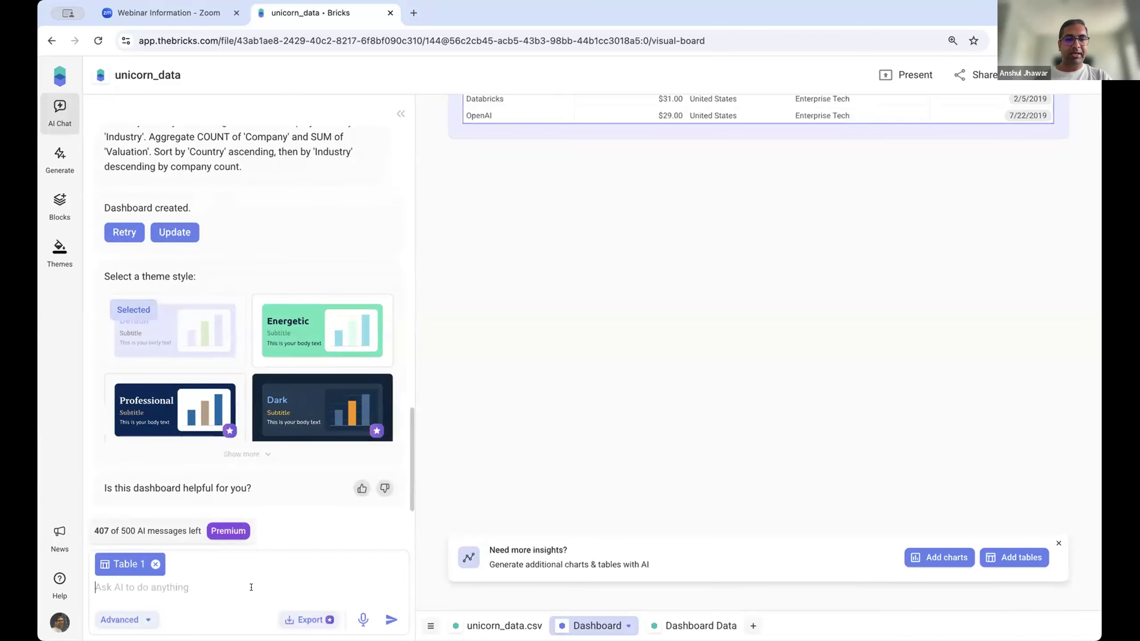
left_click(121, 620)
left_click(130, 402)
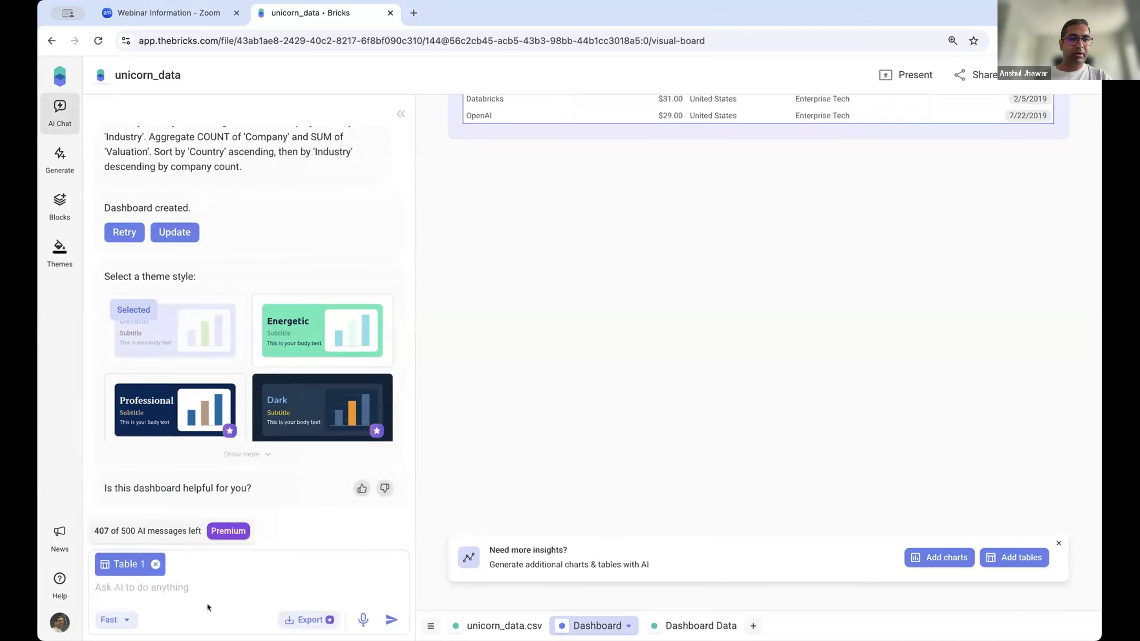
type("cr")
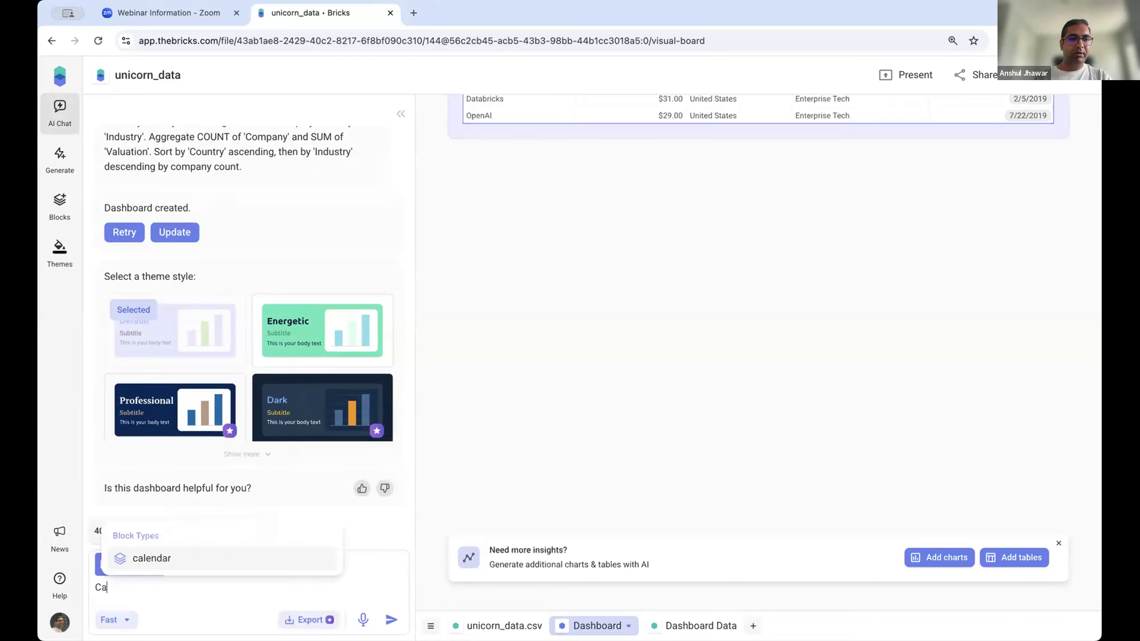
key("BackSpace")
key("BackSpace")
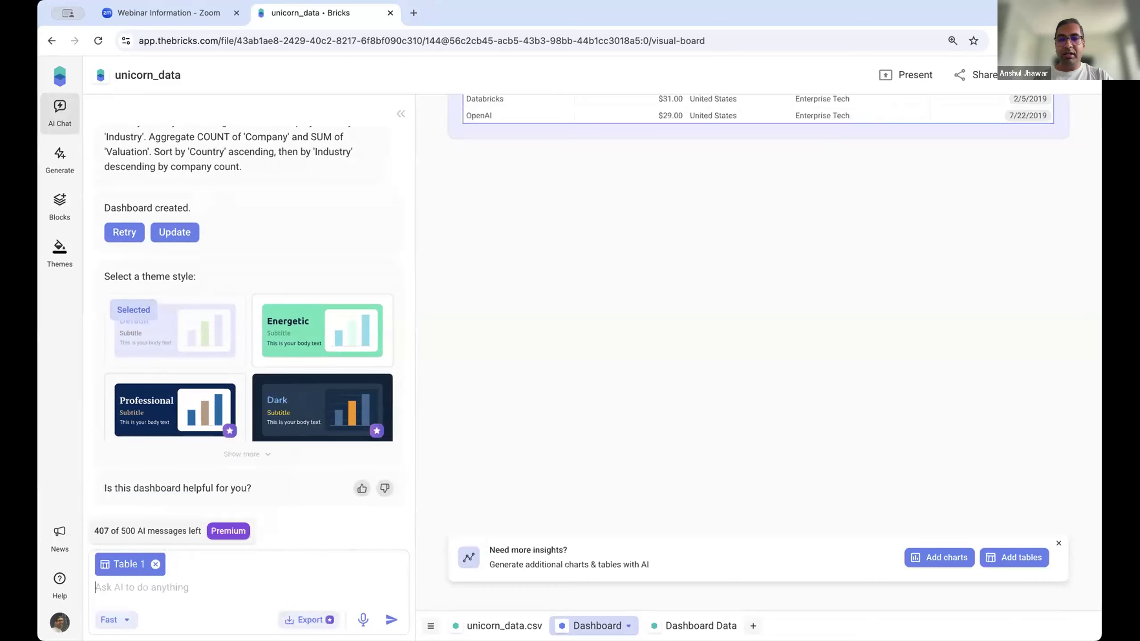
- Have AI suggest additional charts and add Unicorn Valuation Distribution by Region and Investor Industry Network to the dashboard
left_click(933, 556)
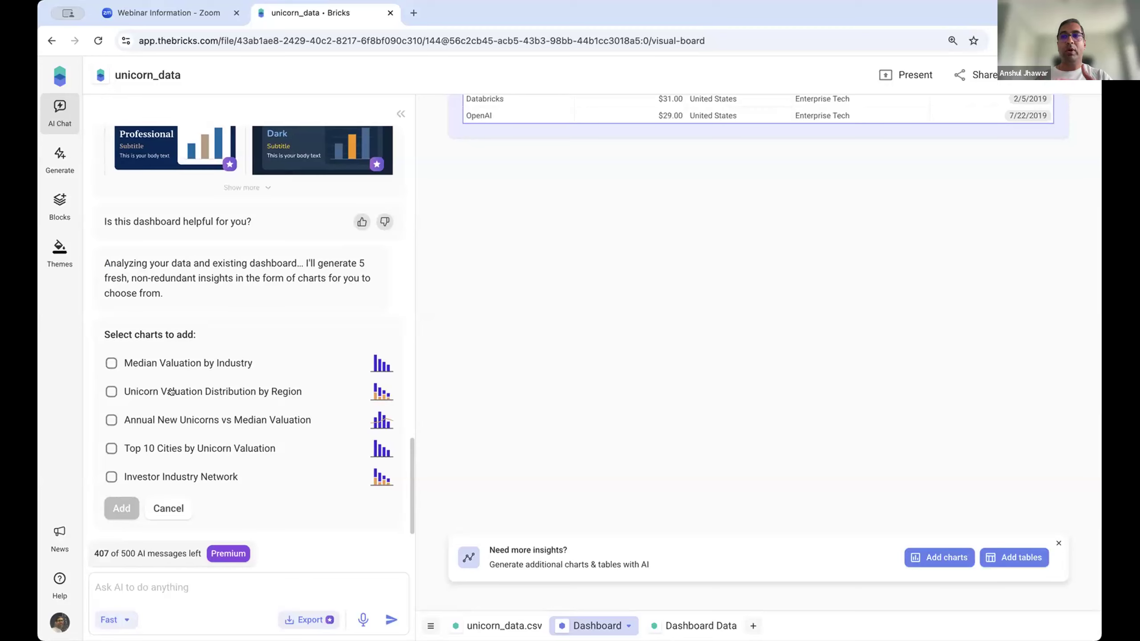
left_click(172, 476)
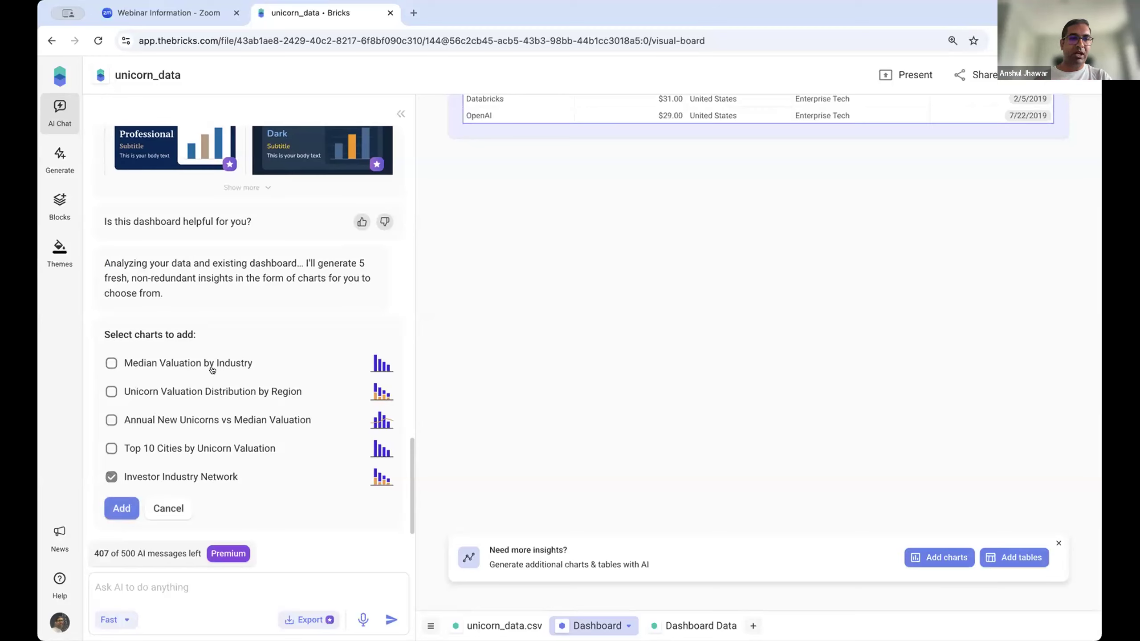
left_click(192, 391)
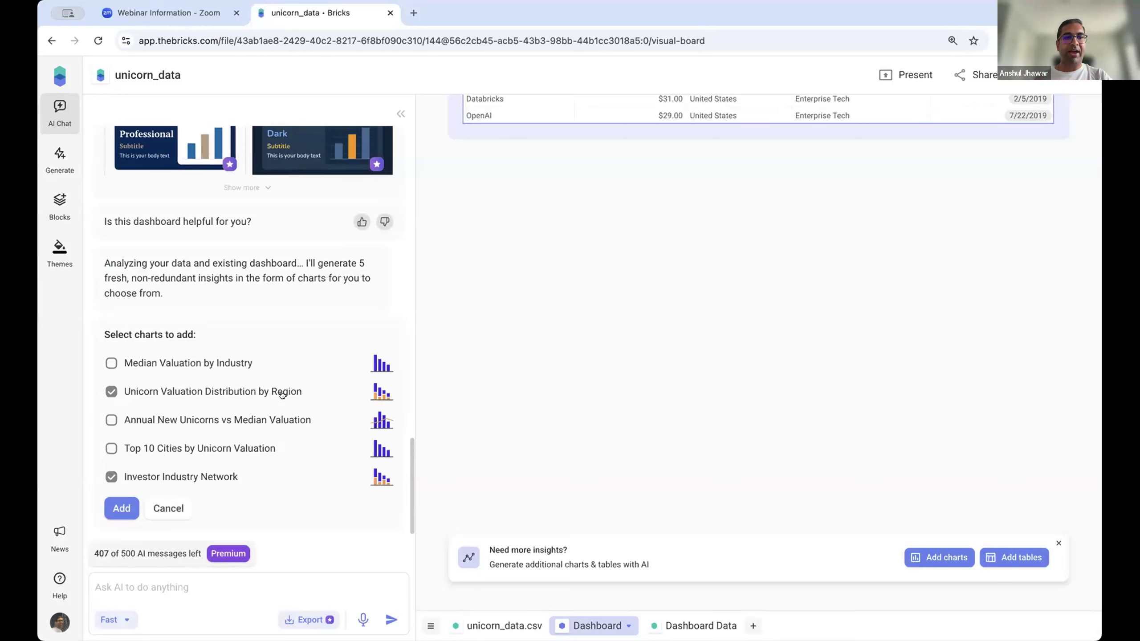
left_click(114, 509)
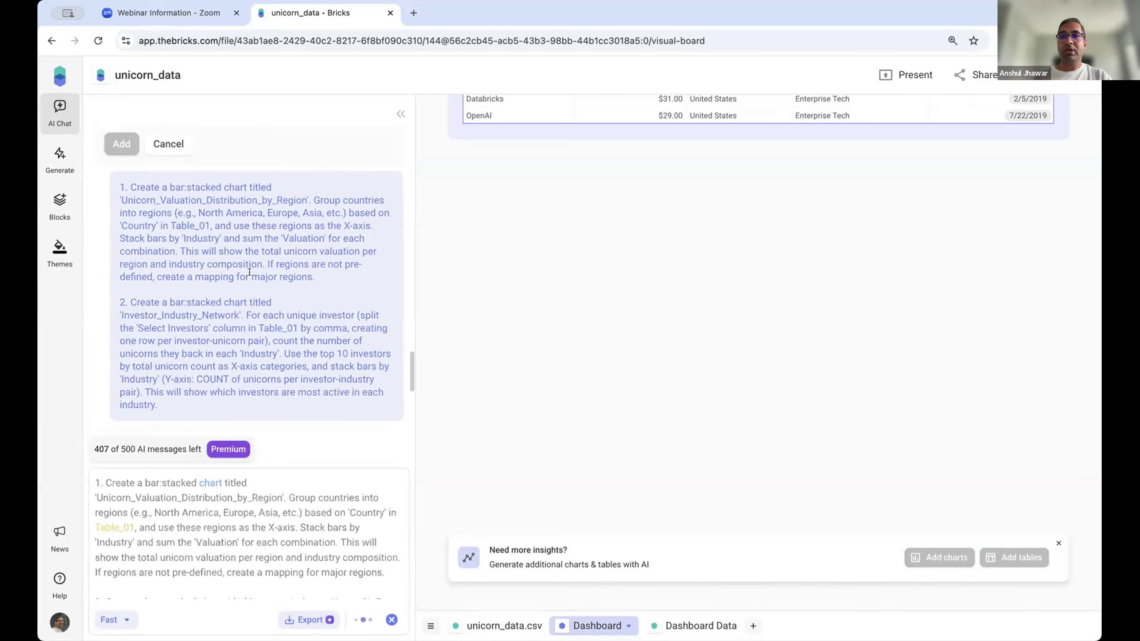
scroll(248, 272, "up", 1)
left_click_drag(278, 279, 177, 227)
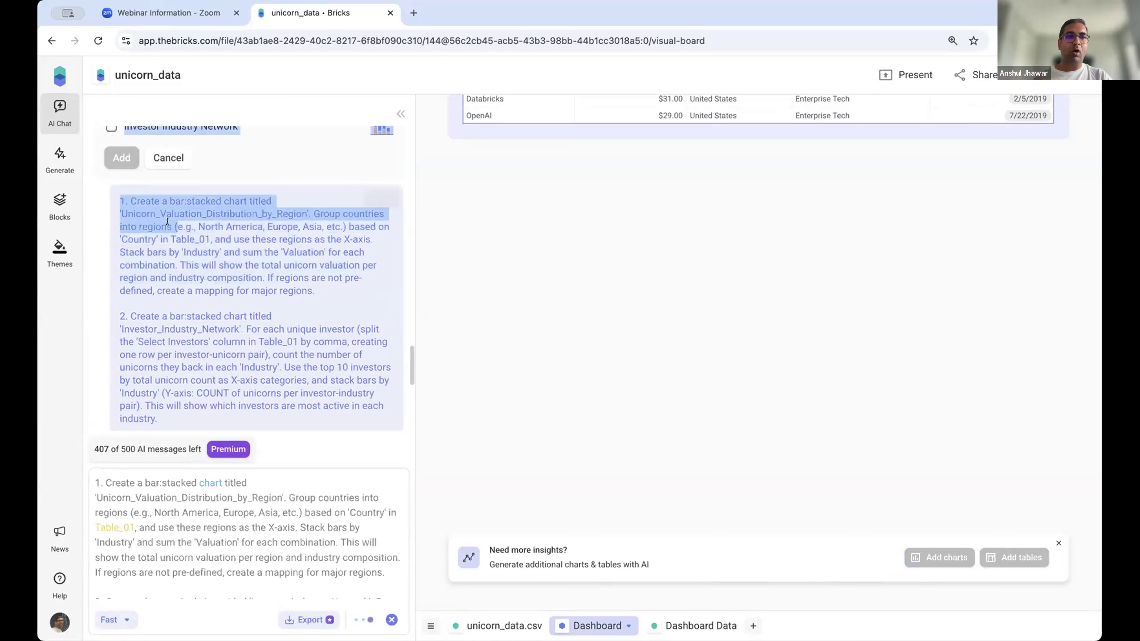
left_click(239, 254)
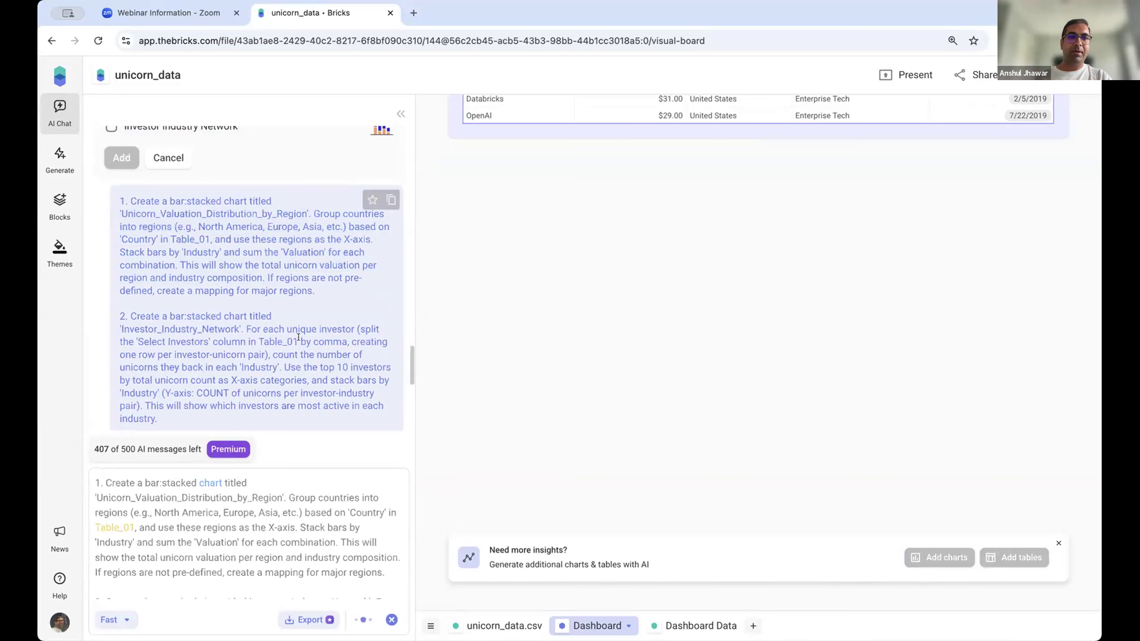
scroll(292, 340, "down", 1)
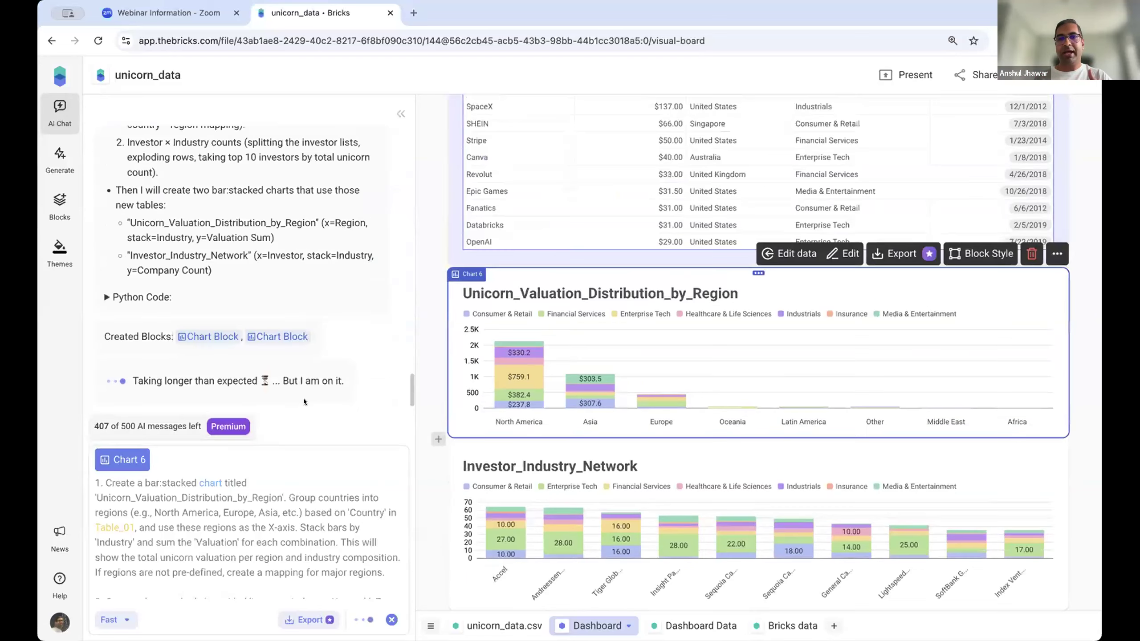
scroll(490, 347, "down", 4)
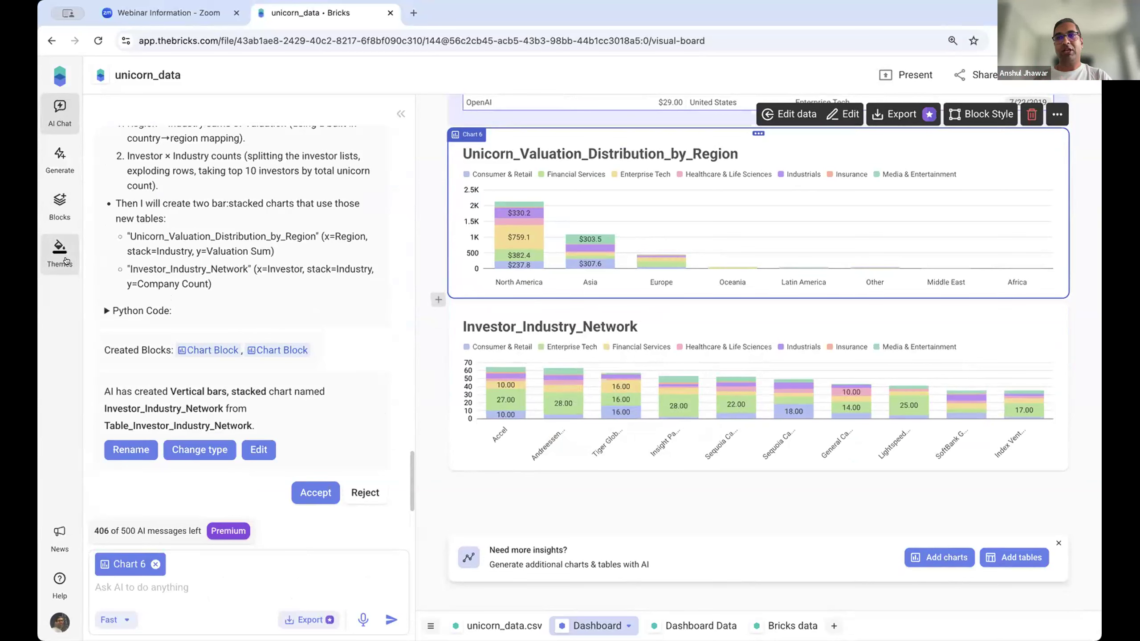
- Apply the Professional theme to the dashboard and look over the restyled charts and tables
left_click(62, 258)
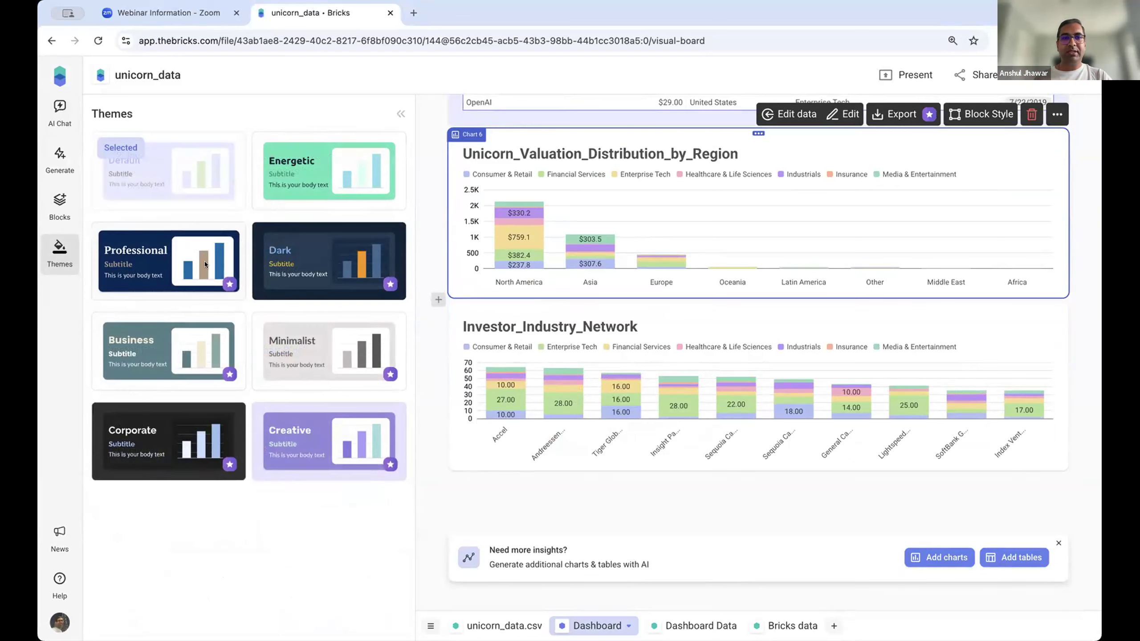
left_click(205, 264)
scroll(474, 334, "up", 20)
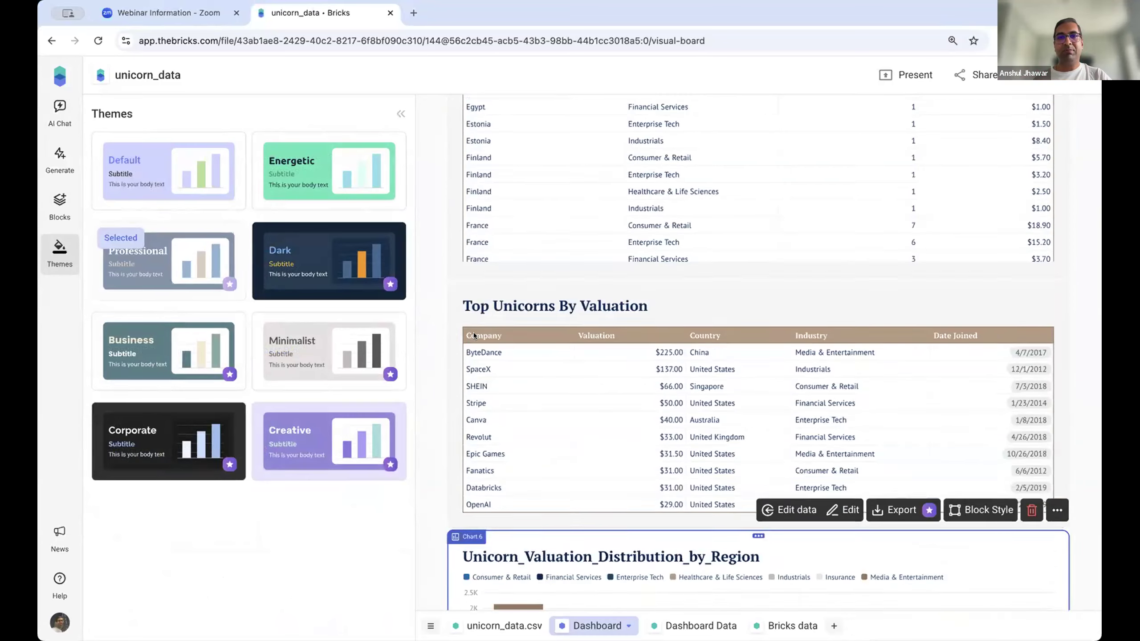
scroll(474, 334, "up", 20)
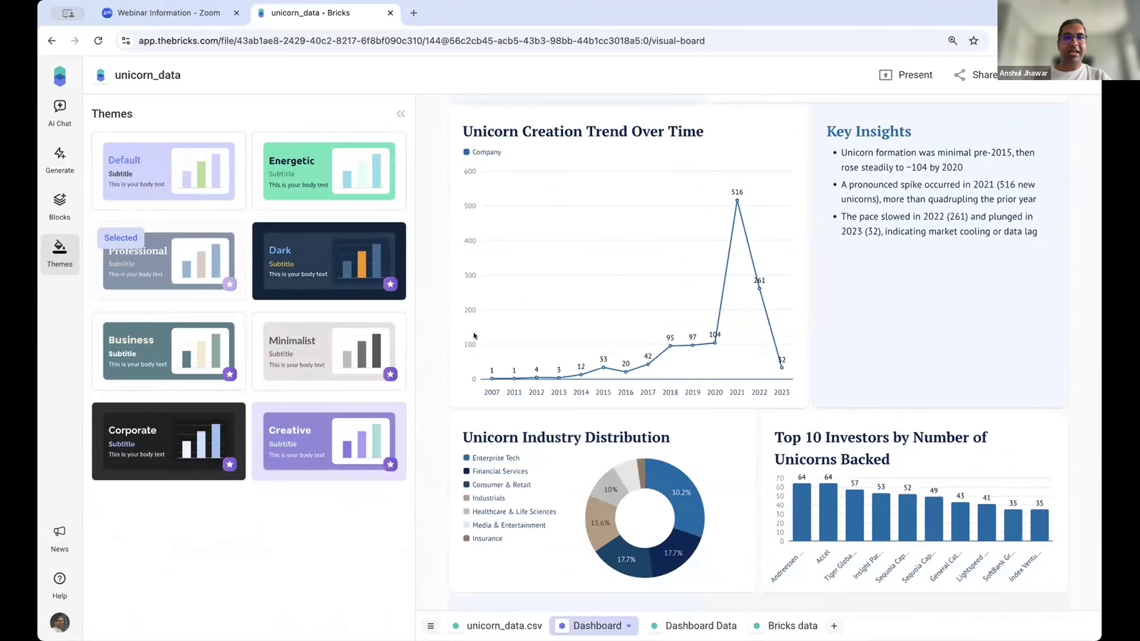
scroll(474, 335, "up", 1)
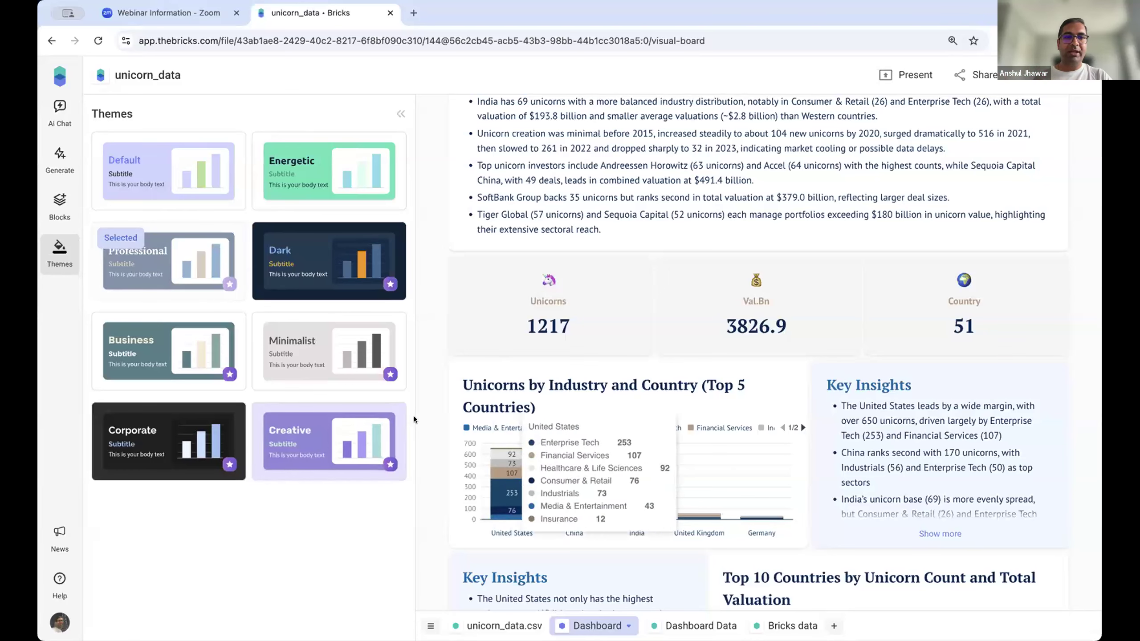
- Switch the dashboard to the Creative theme and look over the restyled blocks at full width
scroll(558, 438, "down", 15)
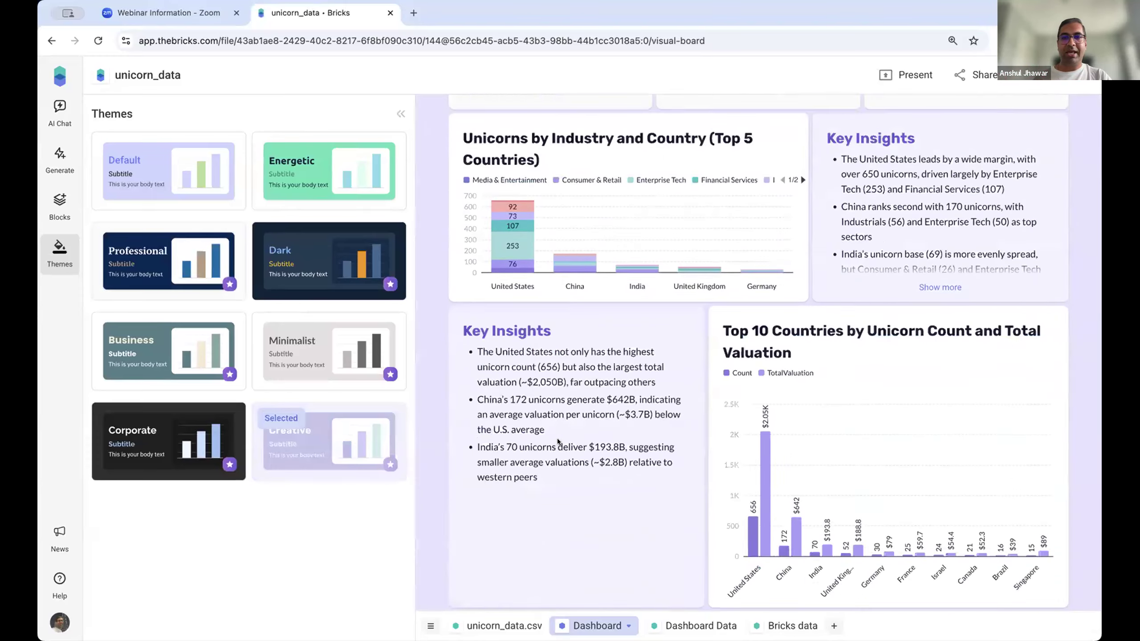
scroll(476, 400, "down", 5)
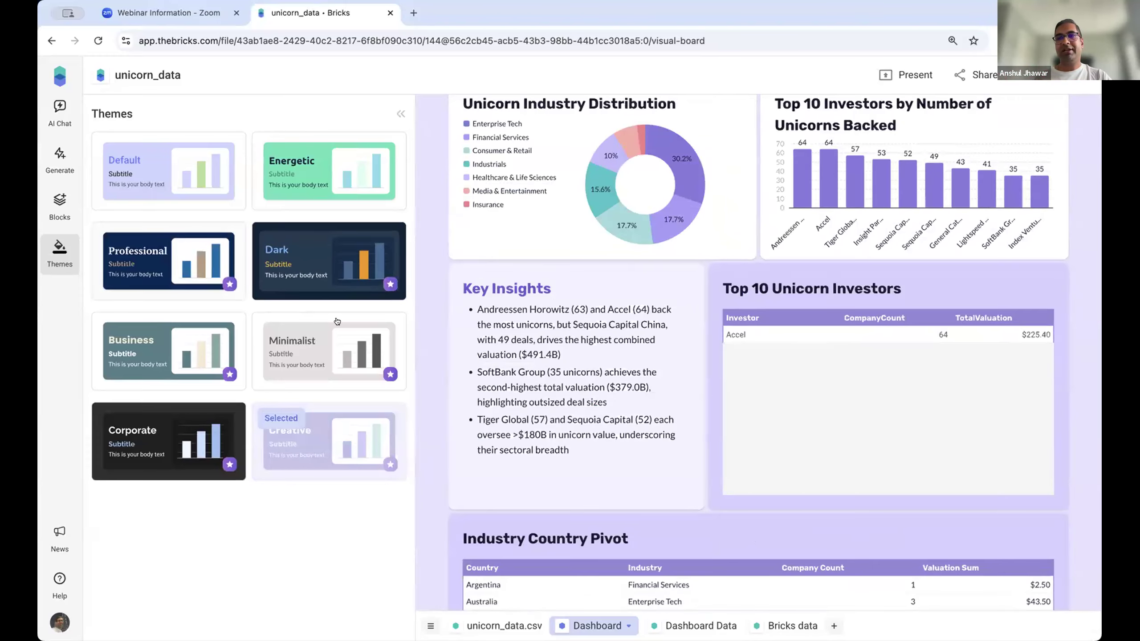
left_click(398, 115)
scroll(417, 323, "up", 4)
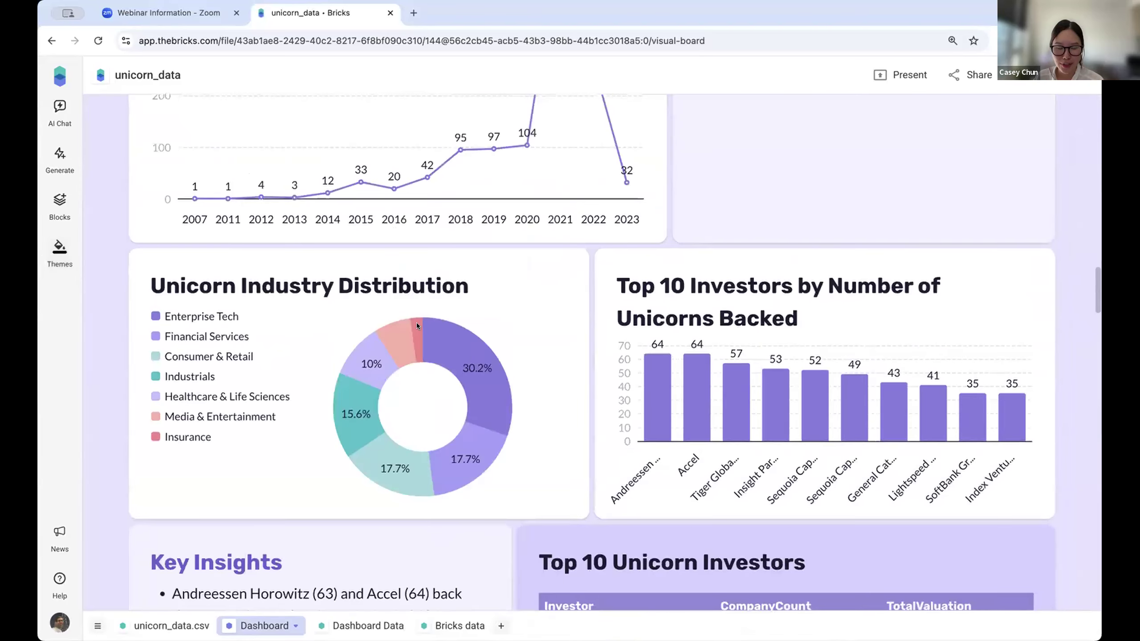
- Change the dashboard back to the Professional theme and return to its title block
left_click(63, 249)
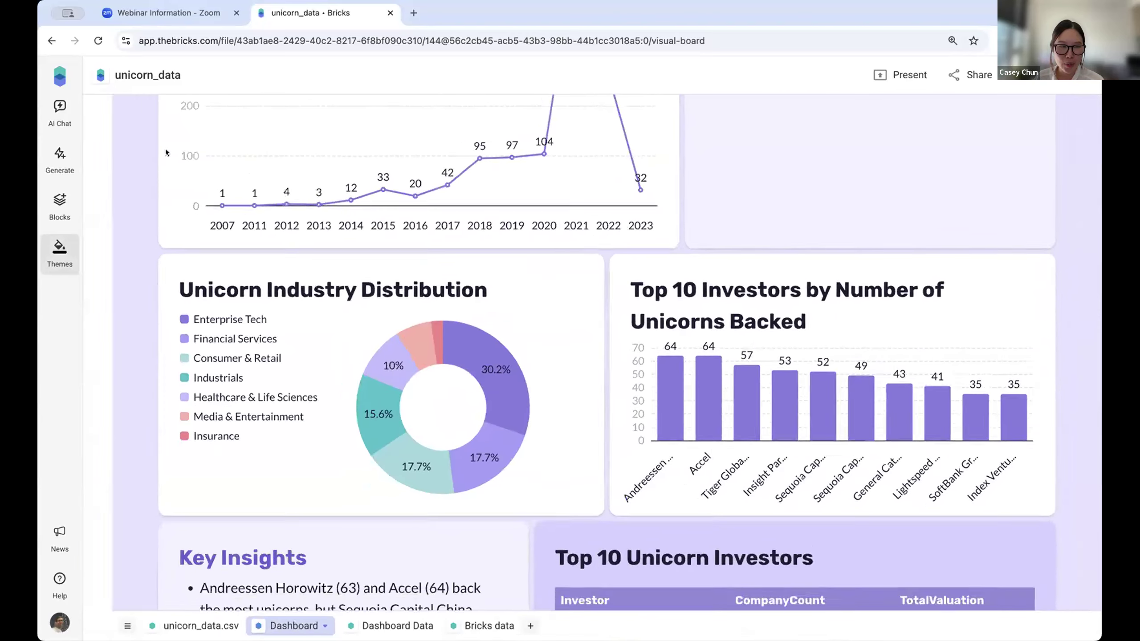
left_click(154, 276)
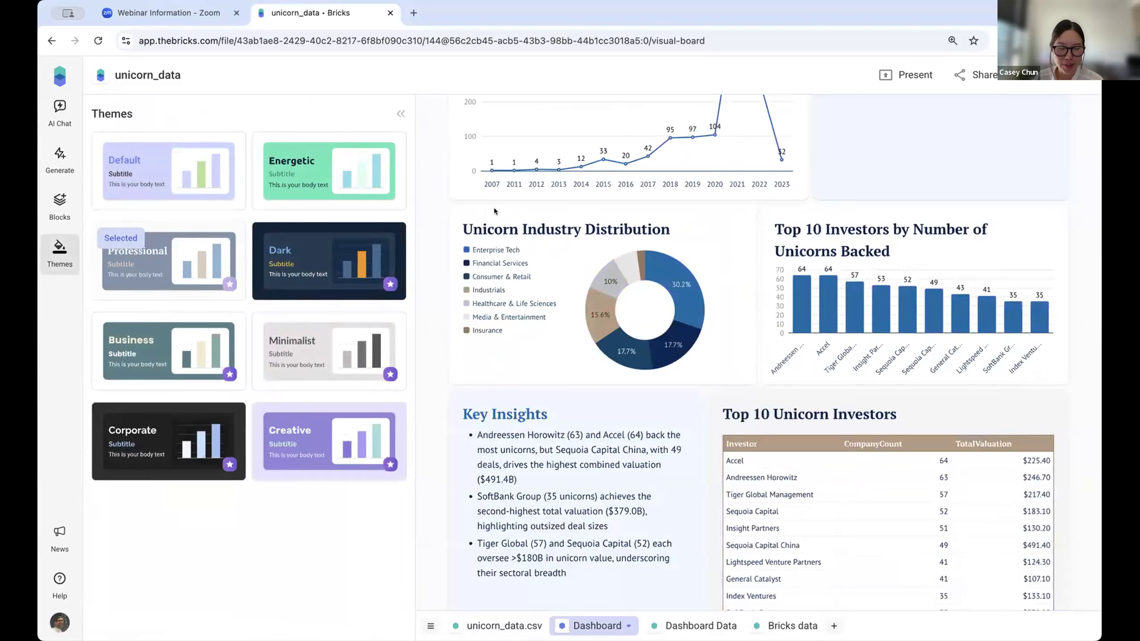
left_click(397, 119)
scroll(535, 278, "up", 20)
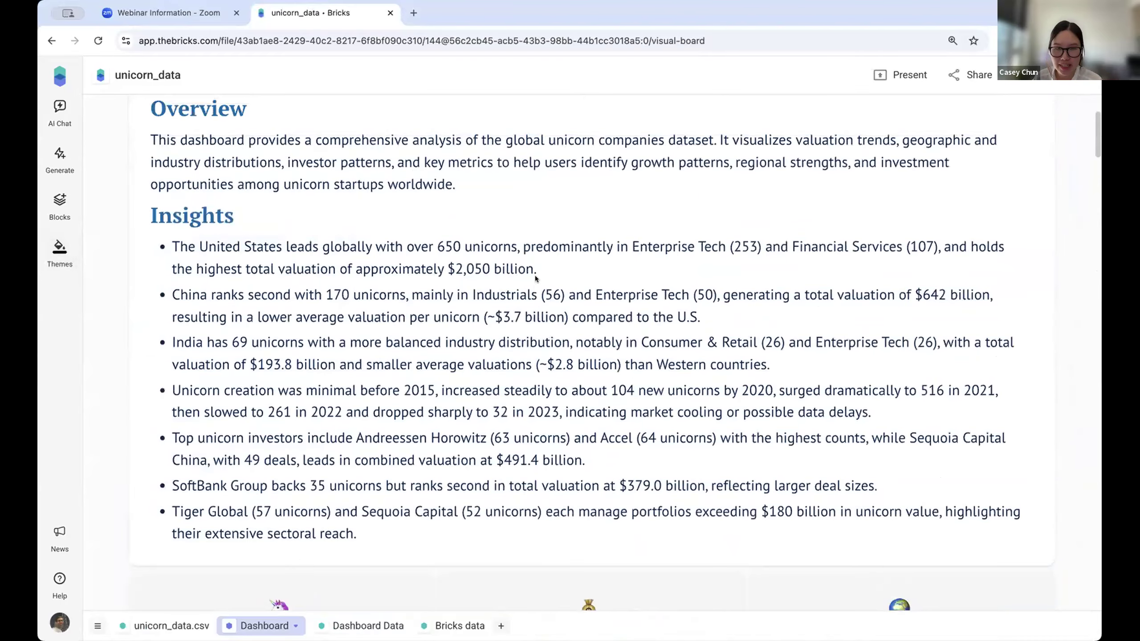
scroll(648, 235, "up", 5)
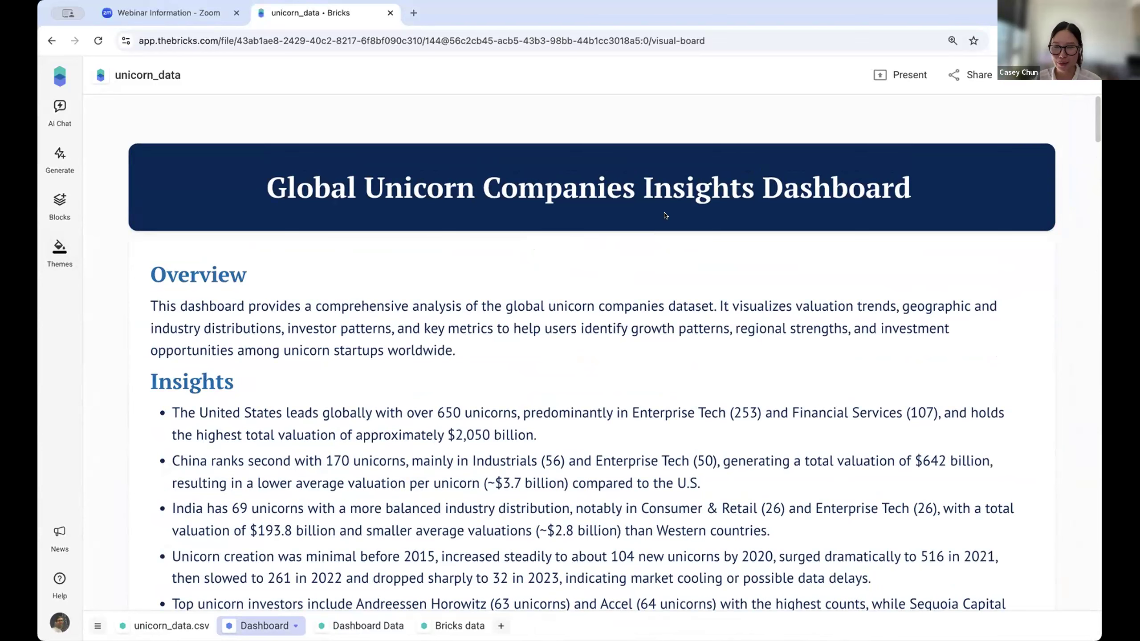
- Narrow the dashboard title block and add an image block beside it containing the uploaded Bricks logo
left_click(764, 183)
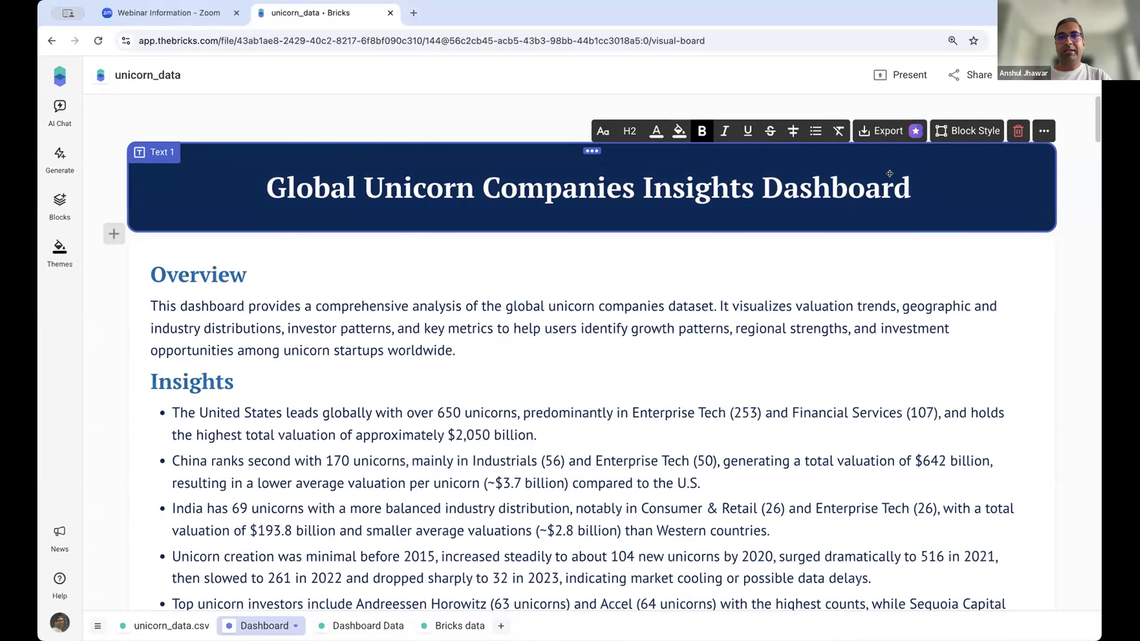
left_click_drag(1052, 174, 812, 177)
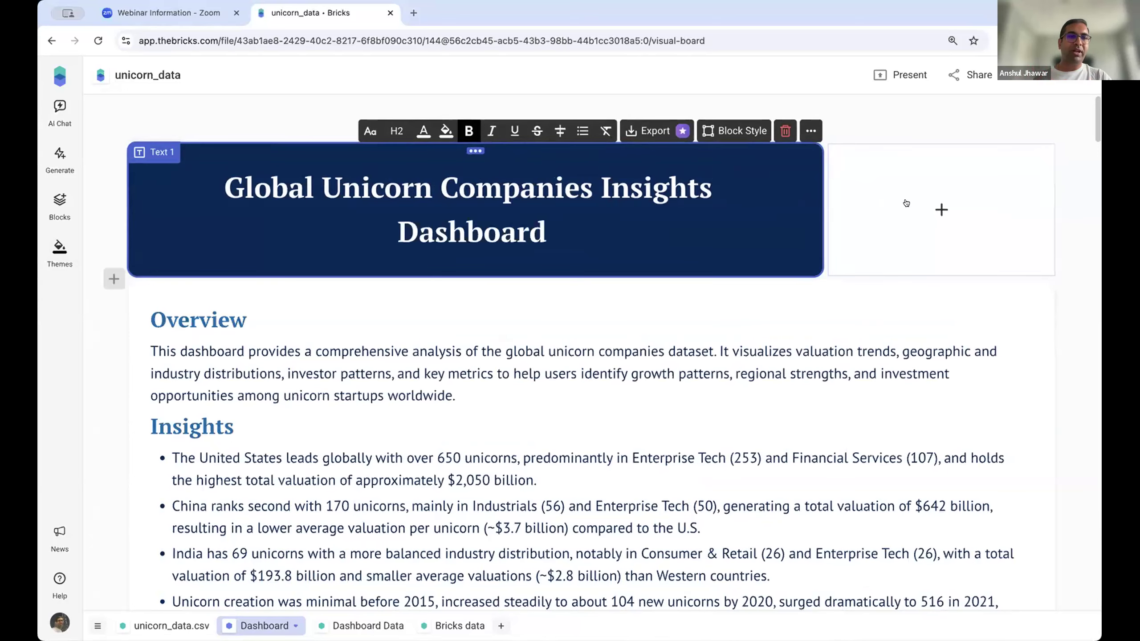
left_click(942, 209)
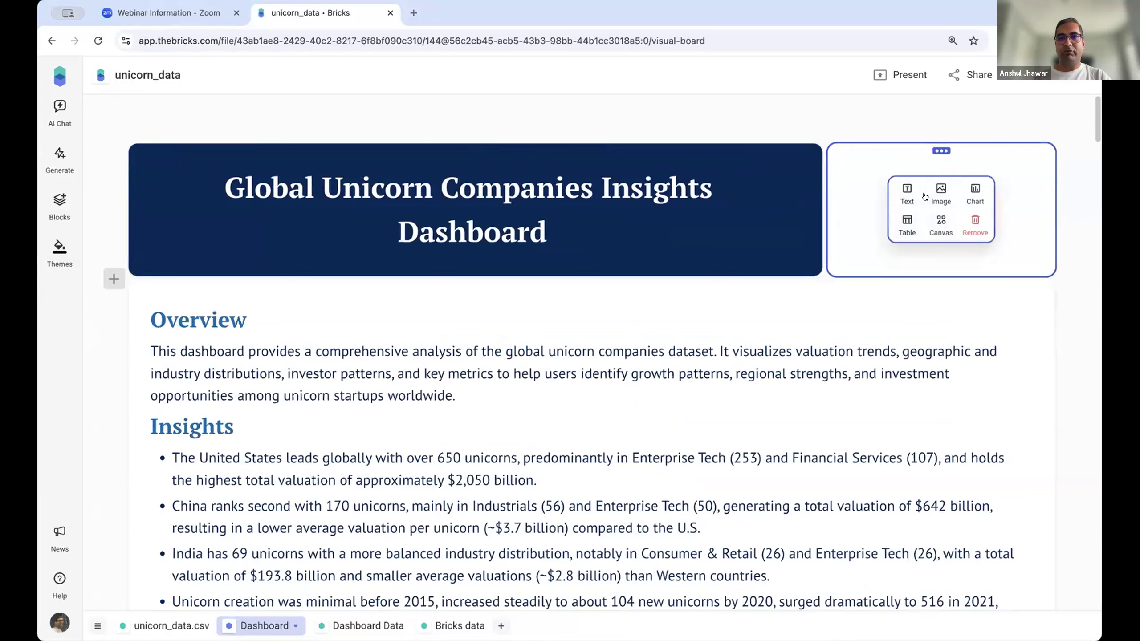
left_click(938, 194)
left_click(911, 227)
left_click(720, 434)
left_click(919, 235)
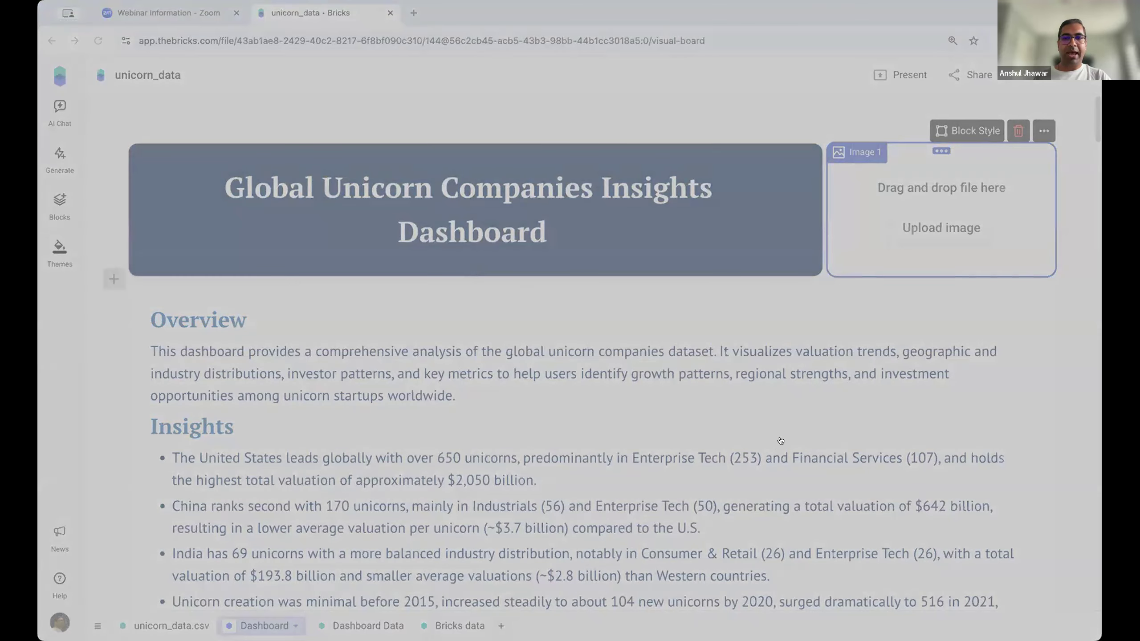
left_click(776, 449)
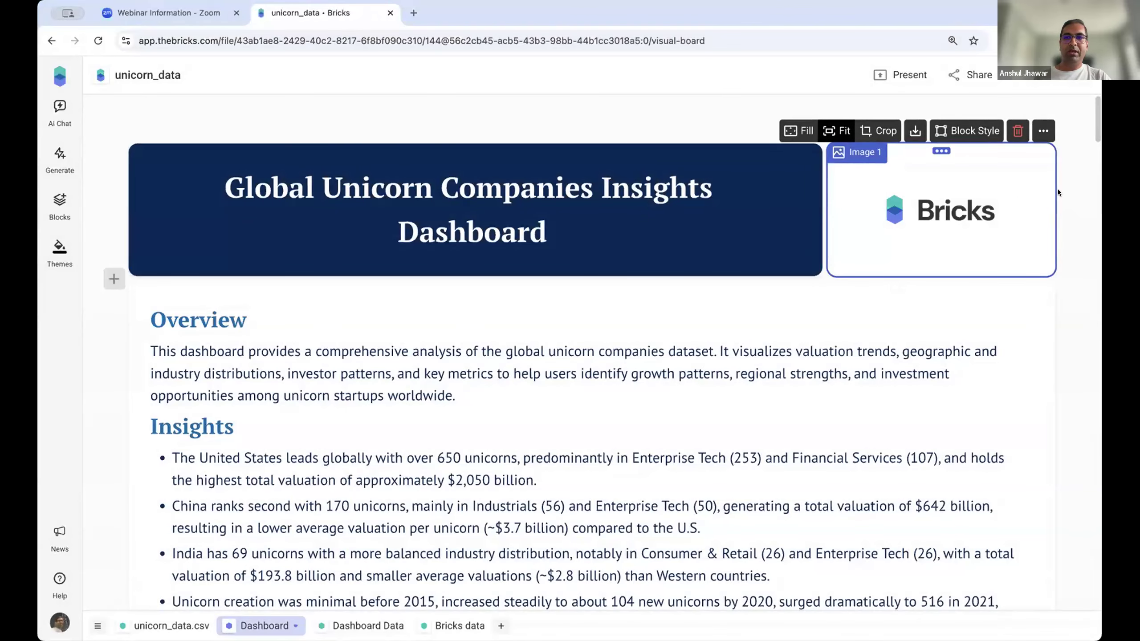
- Set the background color of the Country metric card to golden yellow
left_click(1074, 118)
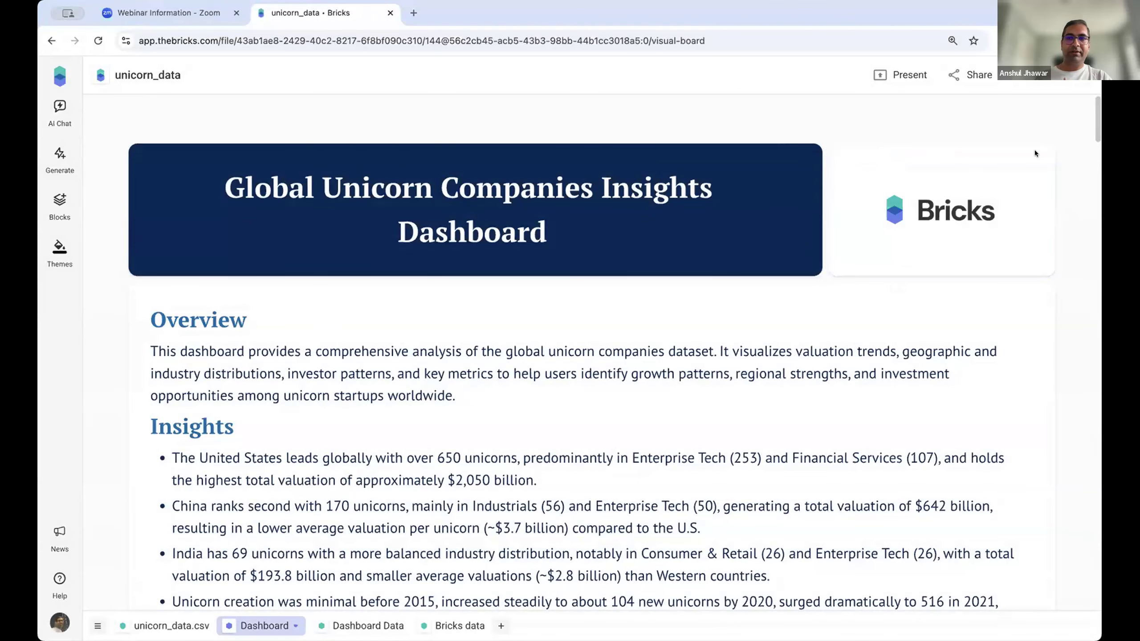
scroll(786, 324, "down", 2)
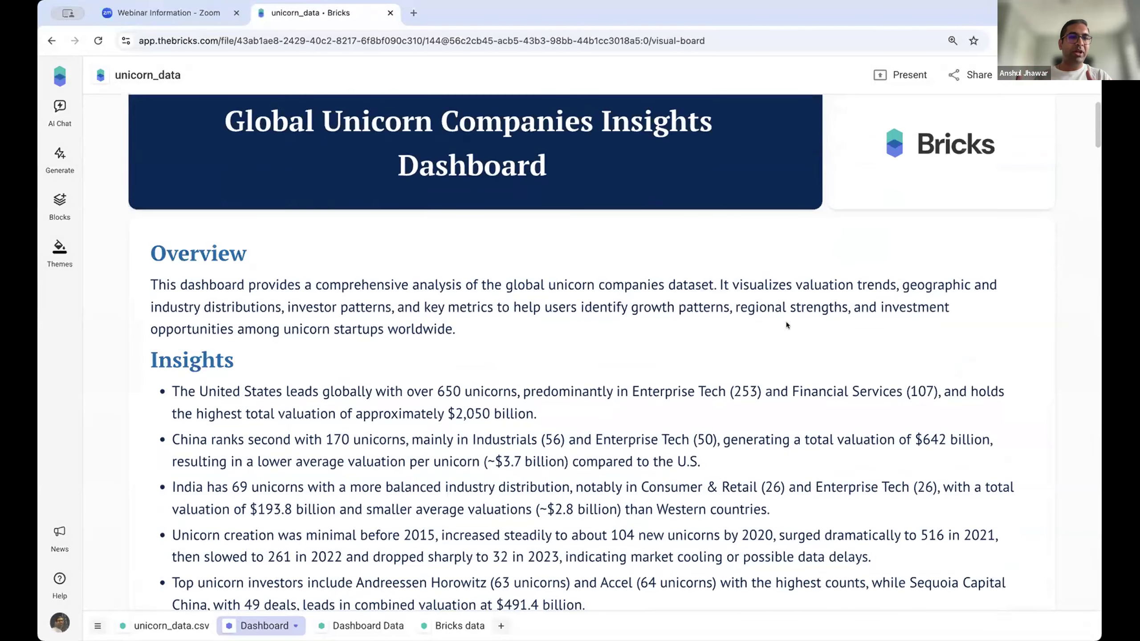
left_click(697, 370)
scroll(697, 369, "down", 3)
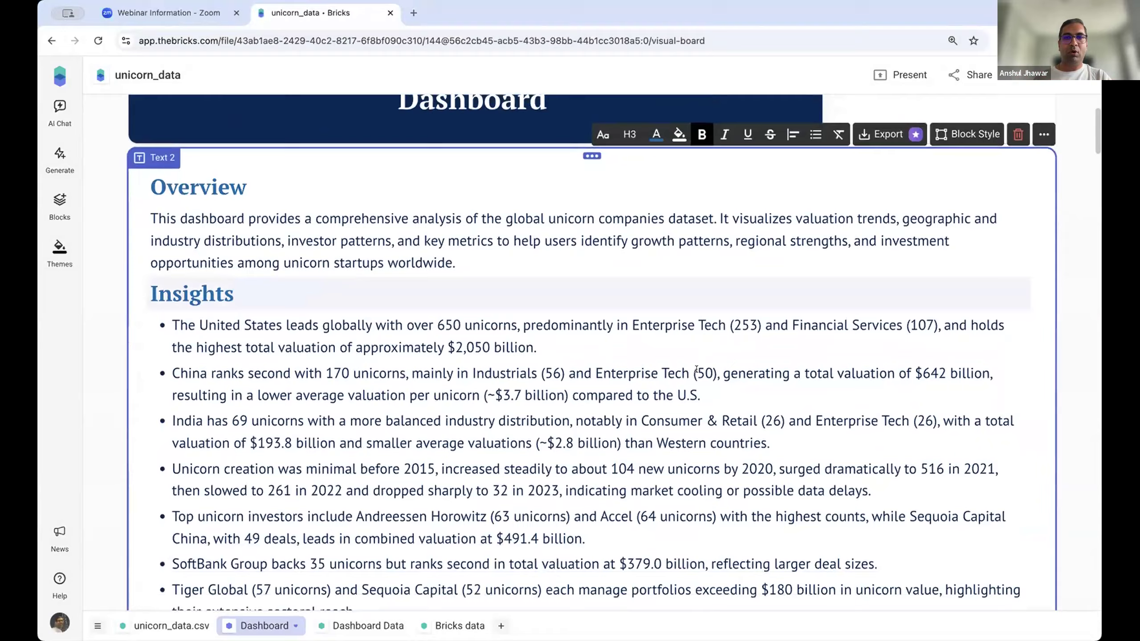
scroll(719, 359, "up", 2)
scroll(798, 345, "down", 15)
scroll(798, 345, "up", 1)
scroll(787, 338, "down", 3)
left_click(801, 223)
scroll(974, 216, "up", 3)
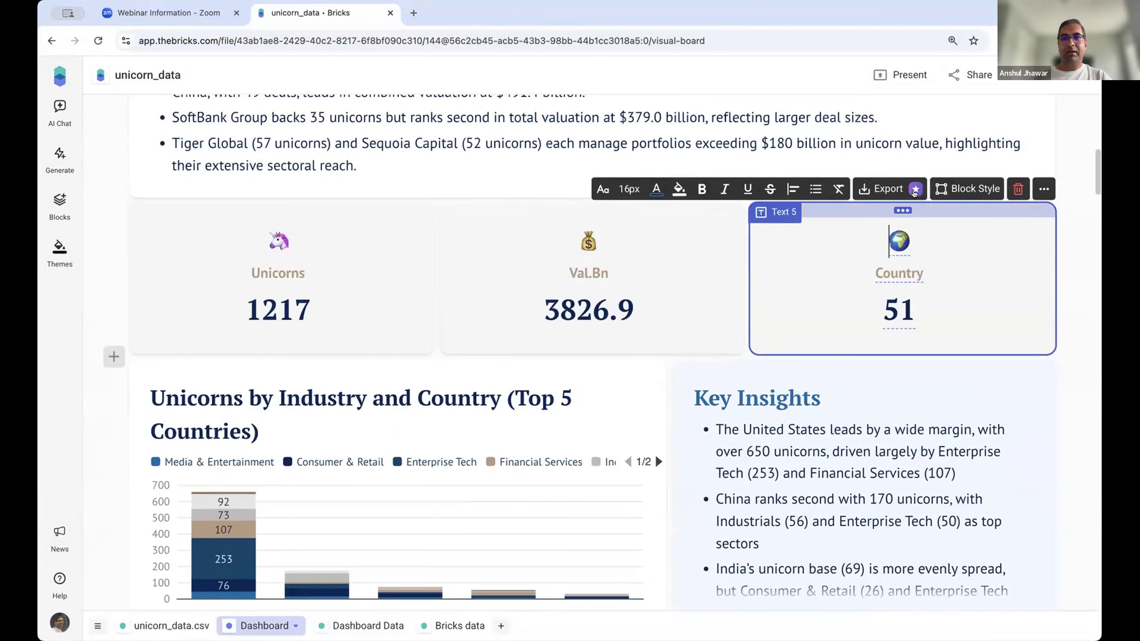
left_click(968, 189)
left_click(999, 241)
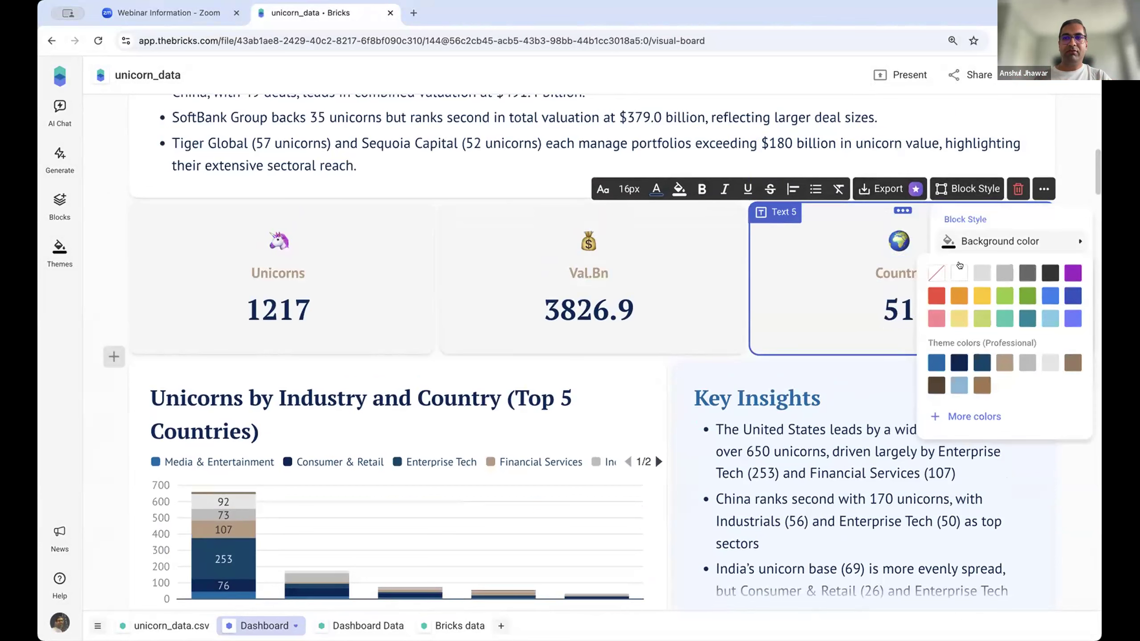
left_click(981, 293)
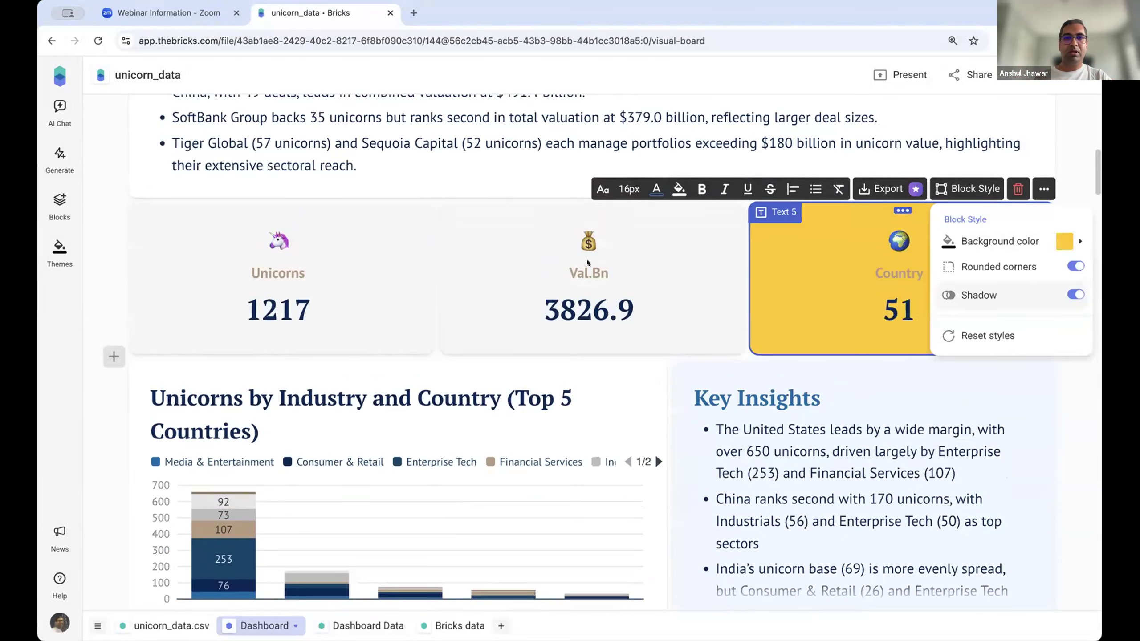
- Set the background color of the Unicorns metric card to light lime green
left_click(407, 245)
left_click(504, 189)
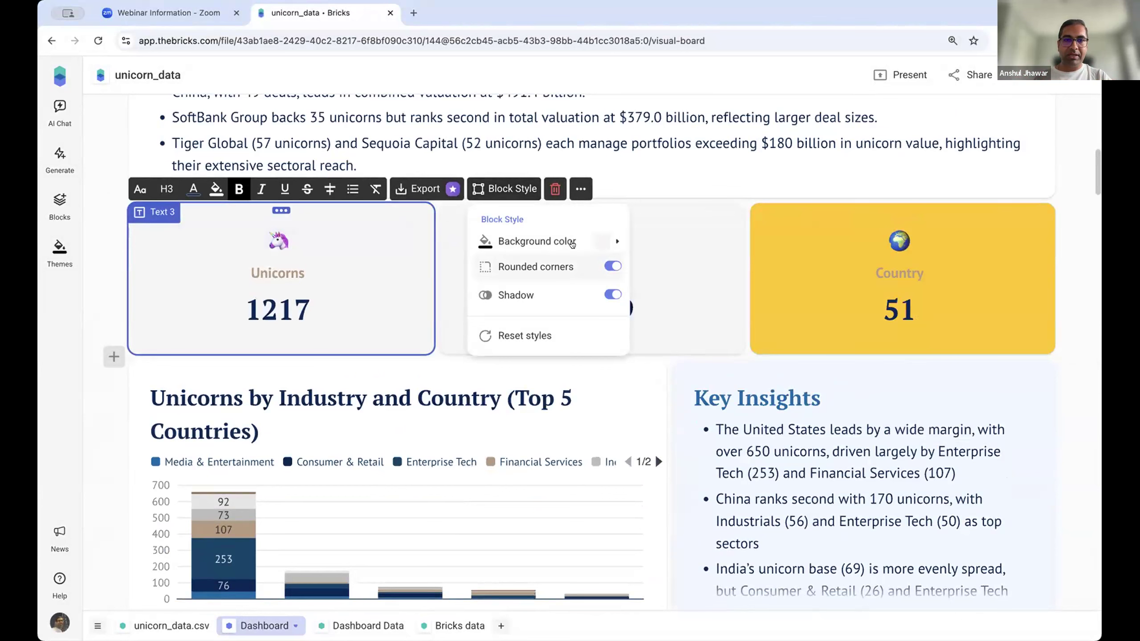
left_click(561, 242)
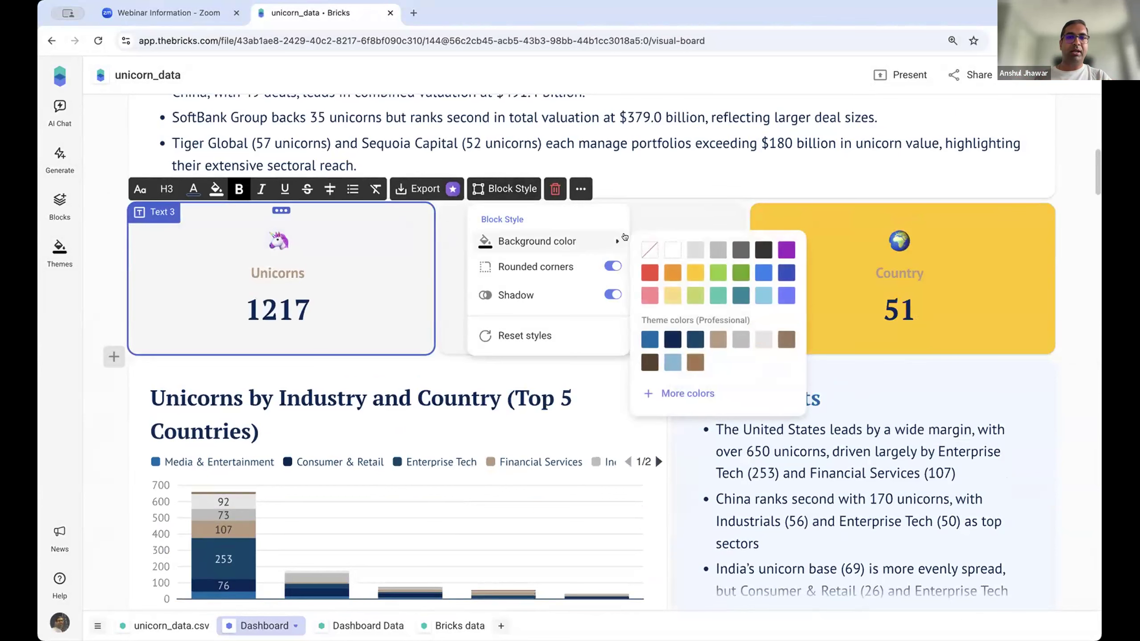
left_click(695, 296)
left_click(1065, 219)
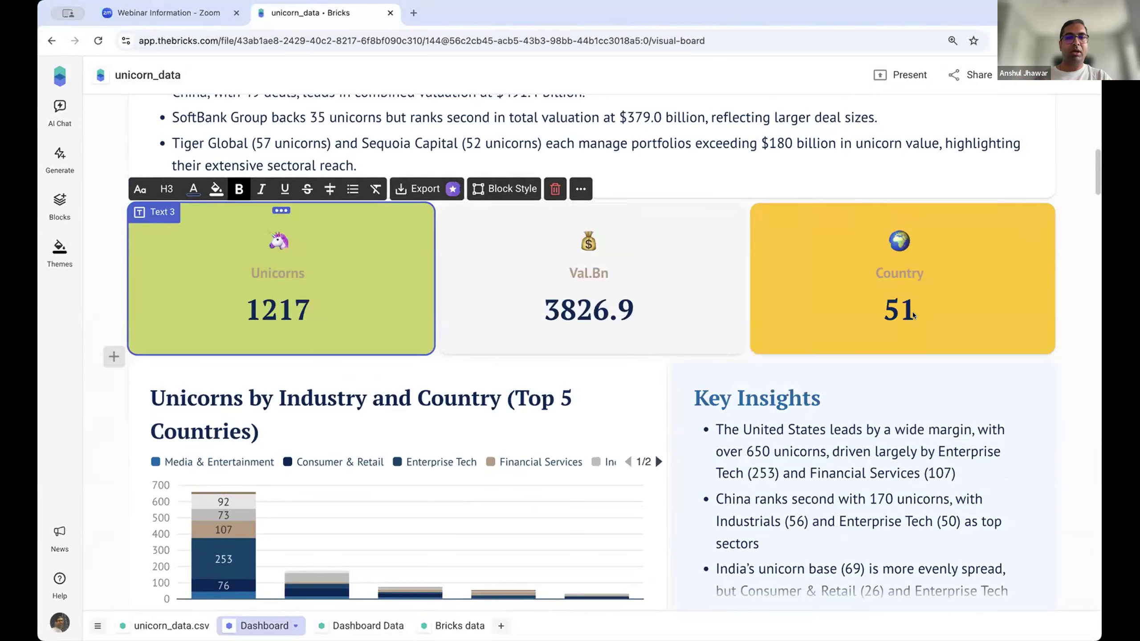
- Give the Key Insights block beside the Unicorns by Industry and Country chart a pale yellow background
scroll(795, 405, "down", 3)
left_click(923, 236)
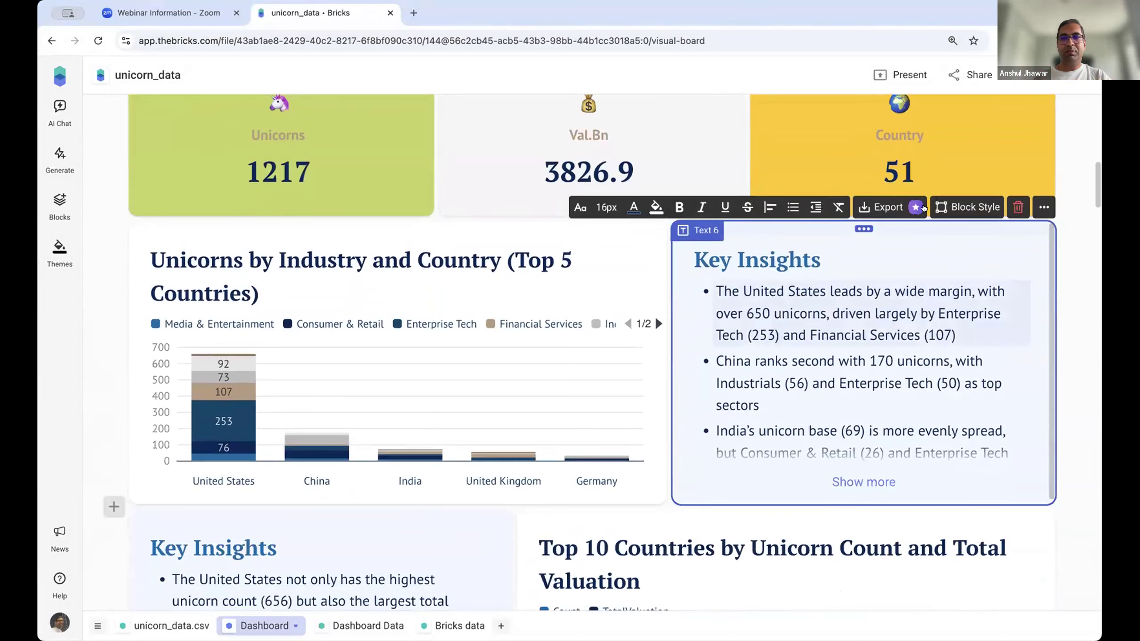
left_click(947, 207)
left_click(1019, 260)
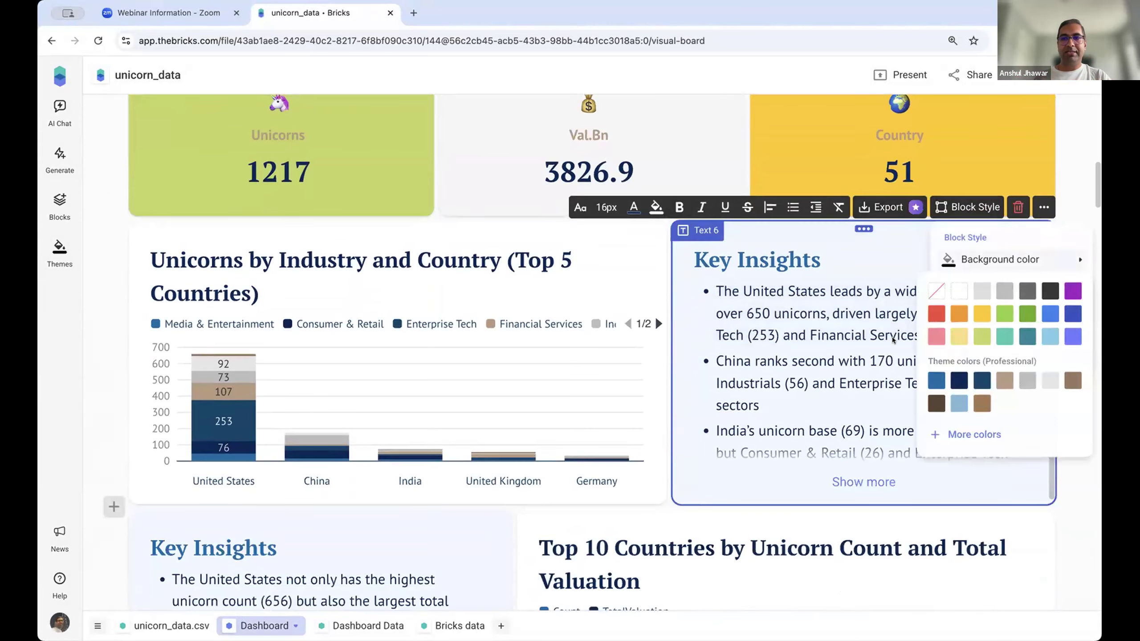
left_click(959, 336)
left_click(1075, 184)
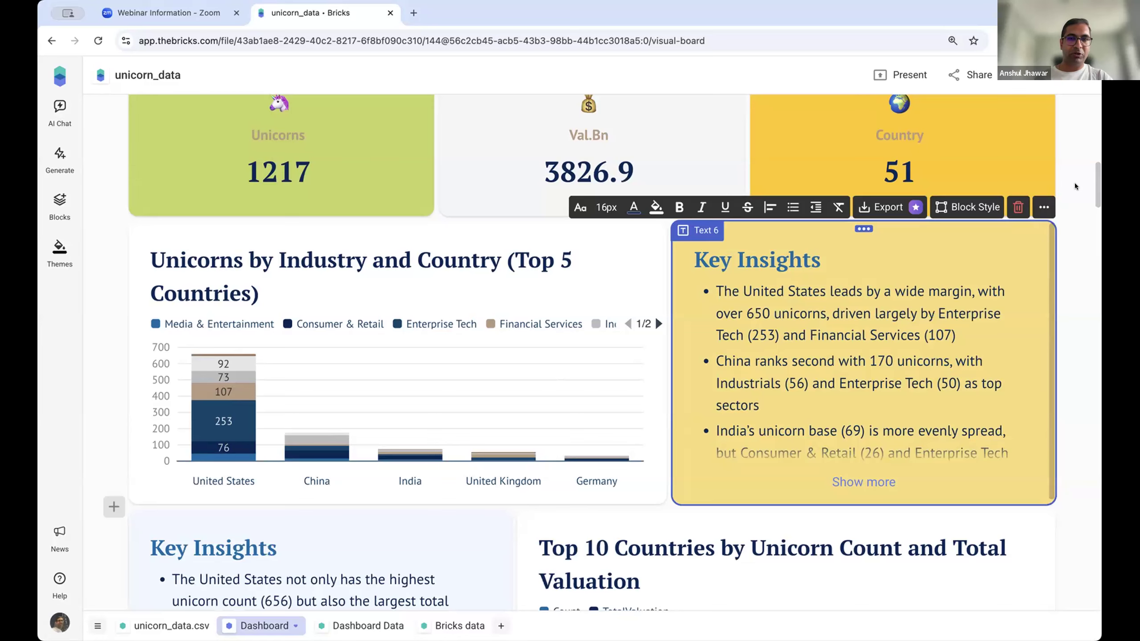
- Make the first Insights bullet, about the United States leading globally, bold
scroll(655, 315, "up", 9)
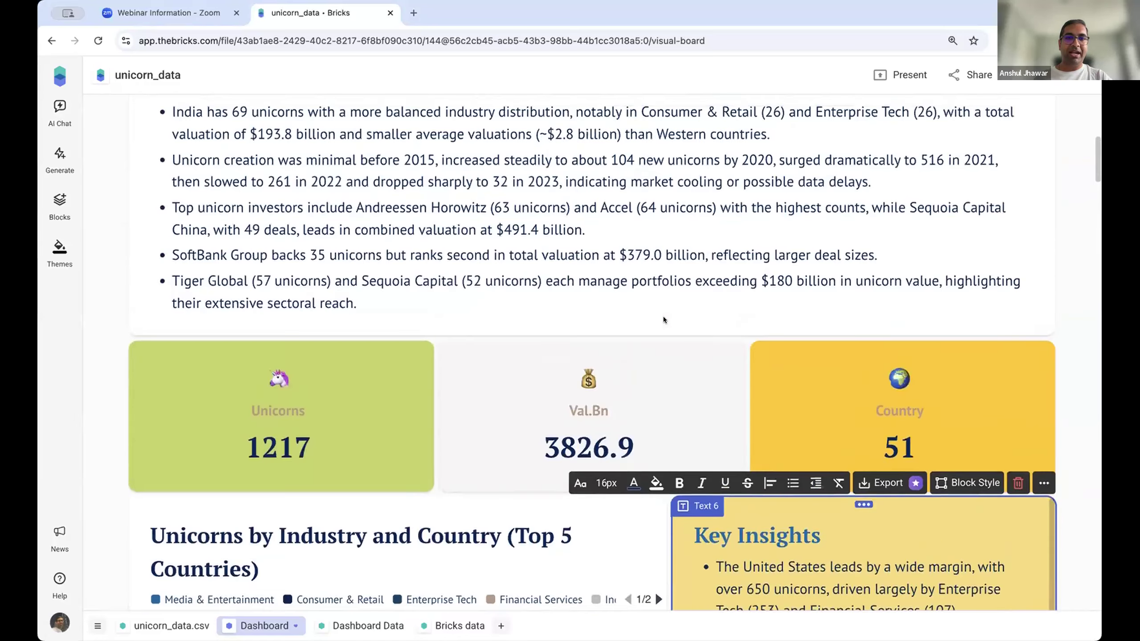
scroll(663, 316, "up", 3)
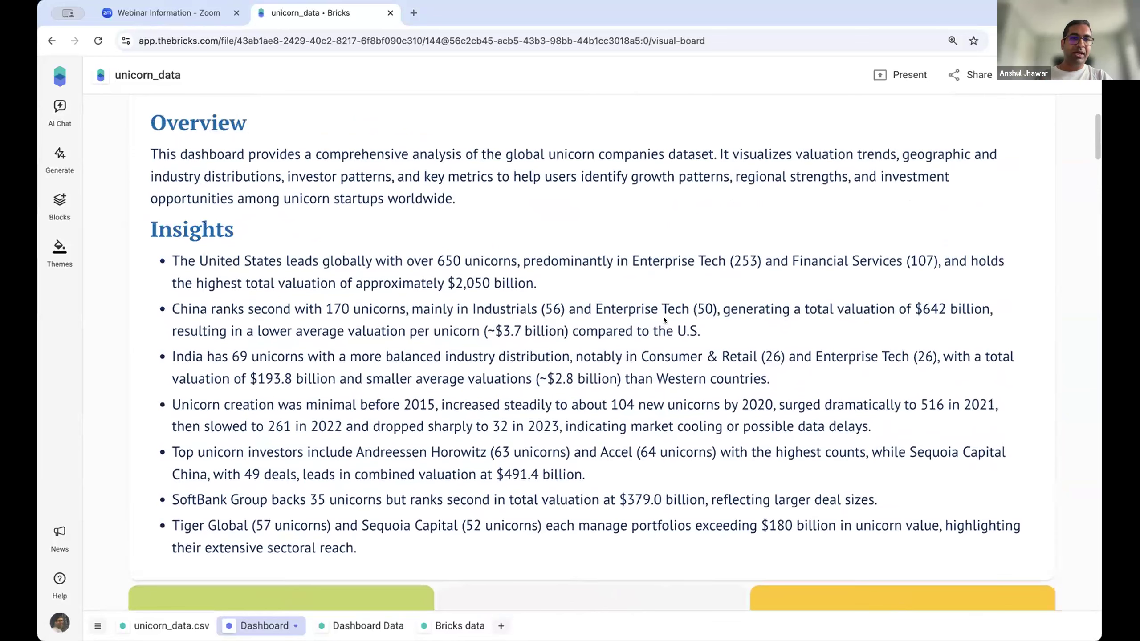
scroll(662, 317, "down", 3)
scroll(490, 234, "up", 1)
left_click(494, 234)
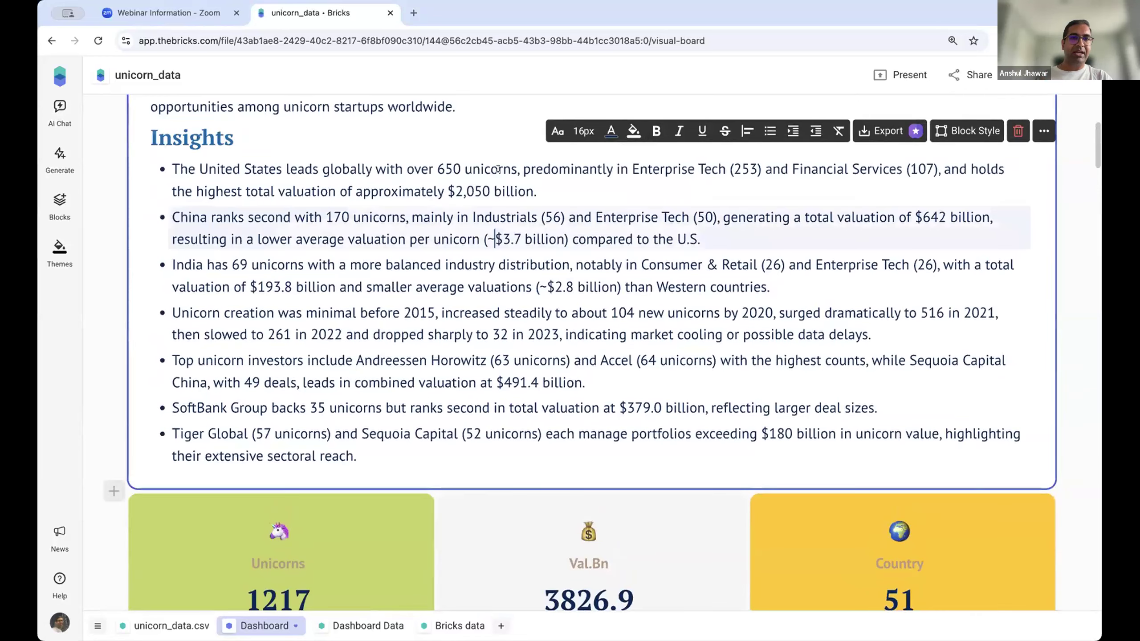
left_click_drag(537, 192, 169, 169)
key("super+b")
left_click(381, 239)
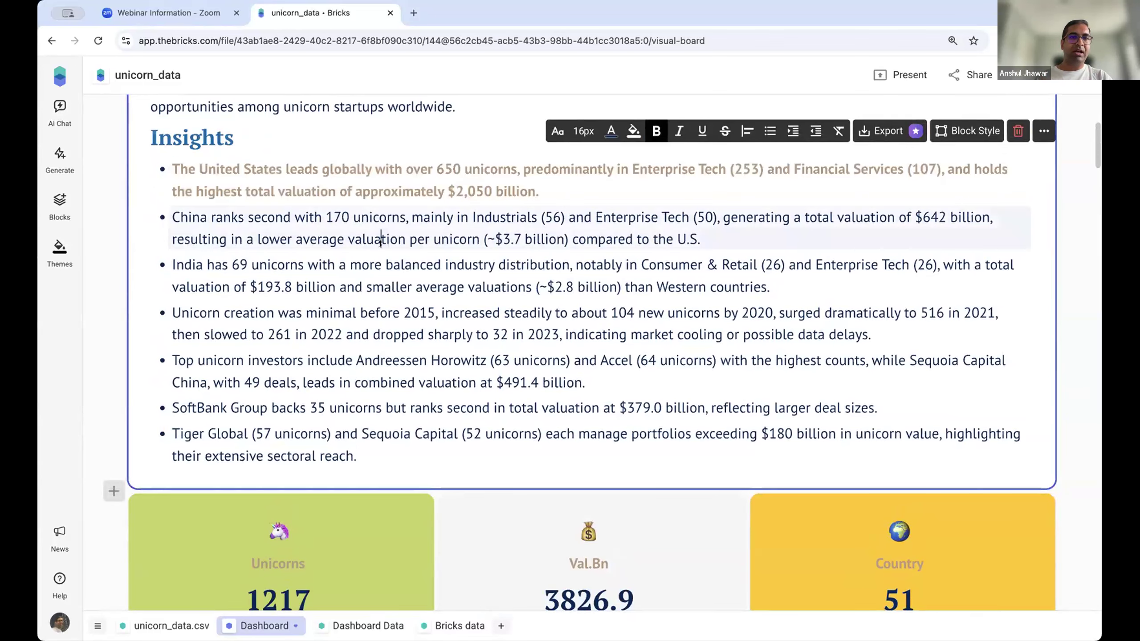
triple_click(251, 179)
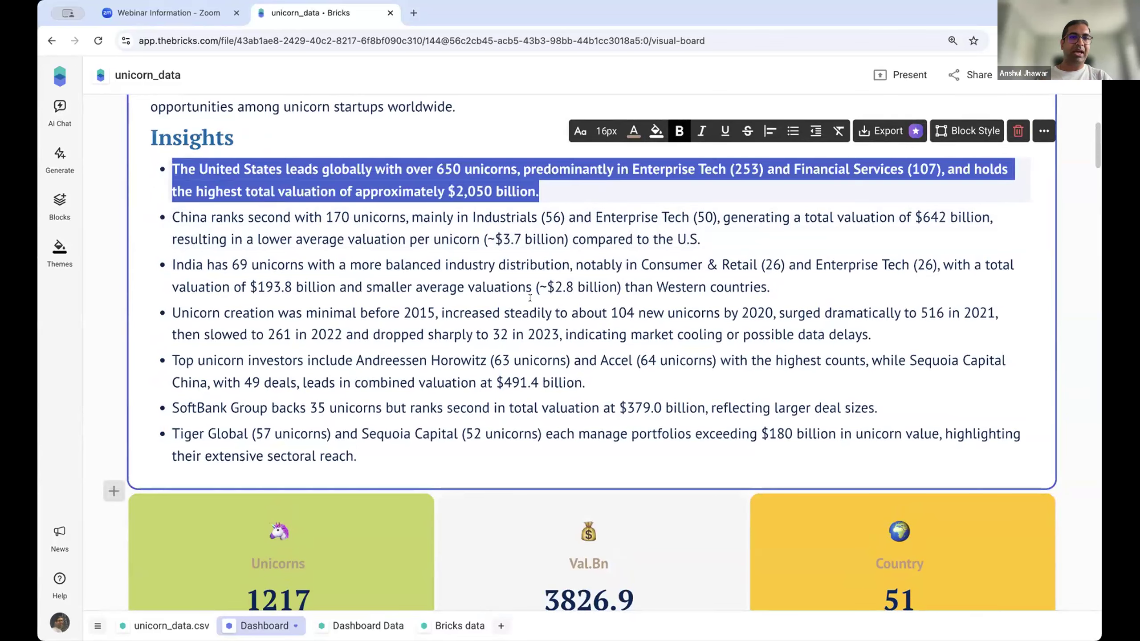
left_click(670, 317)
- Delete the SoftBank Group bullet from the Insights list
scroll(670, 317, "down", 1)
scroll(670, 317, "down", 4)
left_click_drag(876, 221, 168, 195)
key("BackSpace")
key("BackSpace")
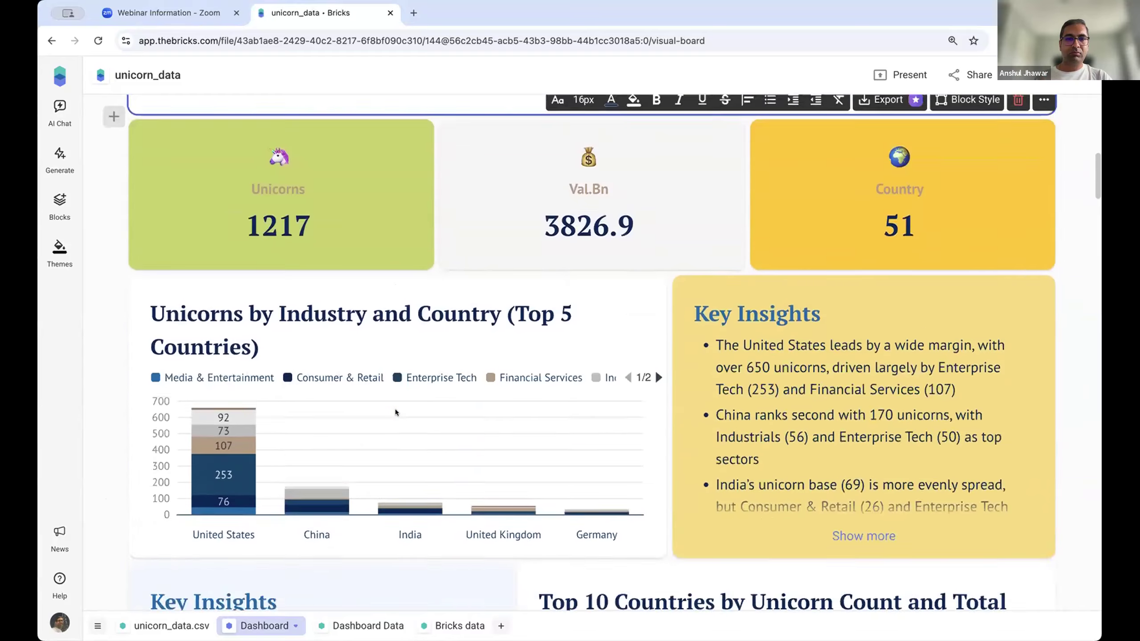
- Move the Top 10 Countries by Unicorn Count and Total Valuation chart above the three metric cards and widen it to the full dashboard width
scroll(396, 409, "down", 8)
left_click(681, 218)
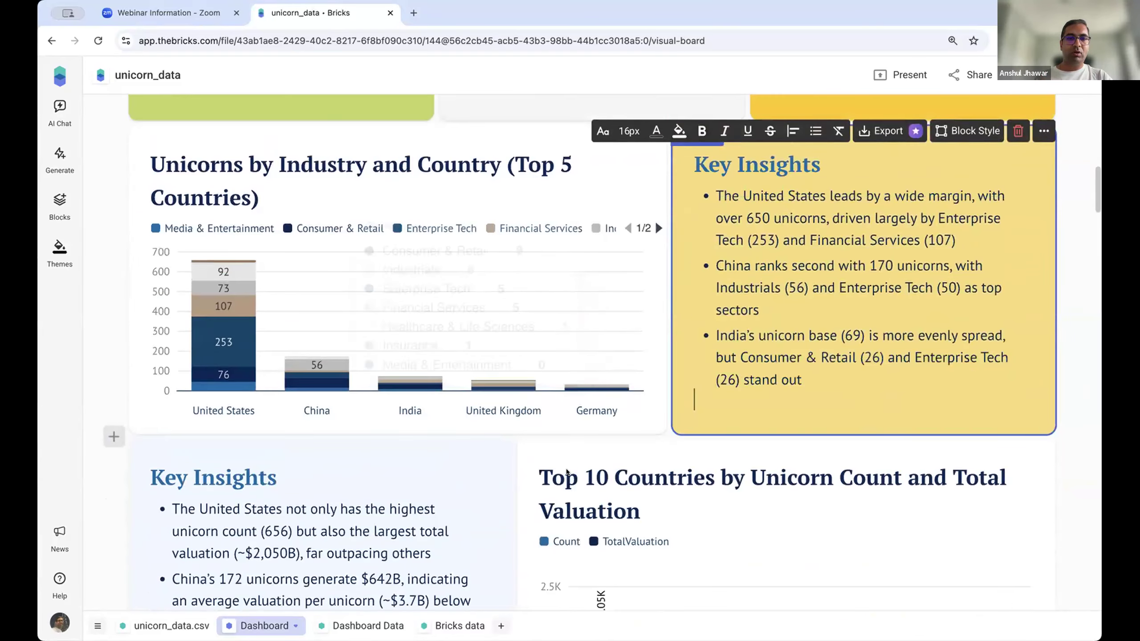
scroll(630, 321, "down", 3)
left_click(621, 312)
left_click_drag(624, 299, 429, 285)
scroll(496, 381, "down", 3)
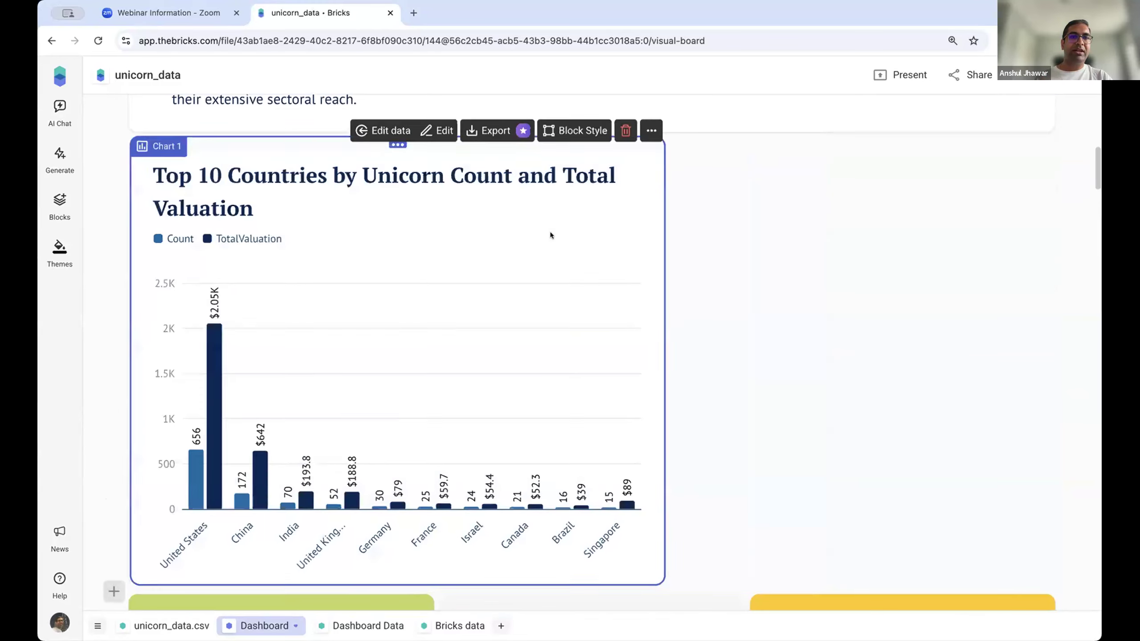
left_click_drag(664, 254, 1042, 268)
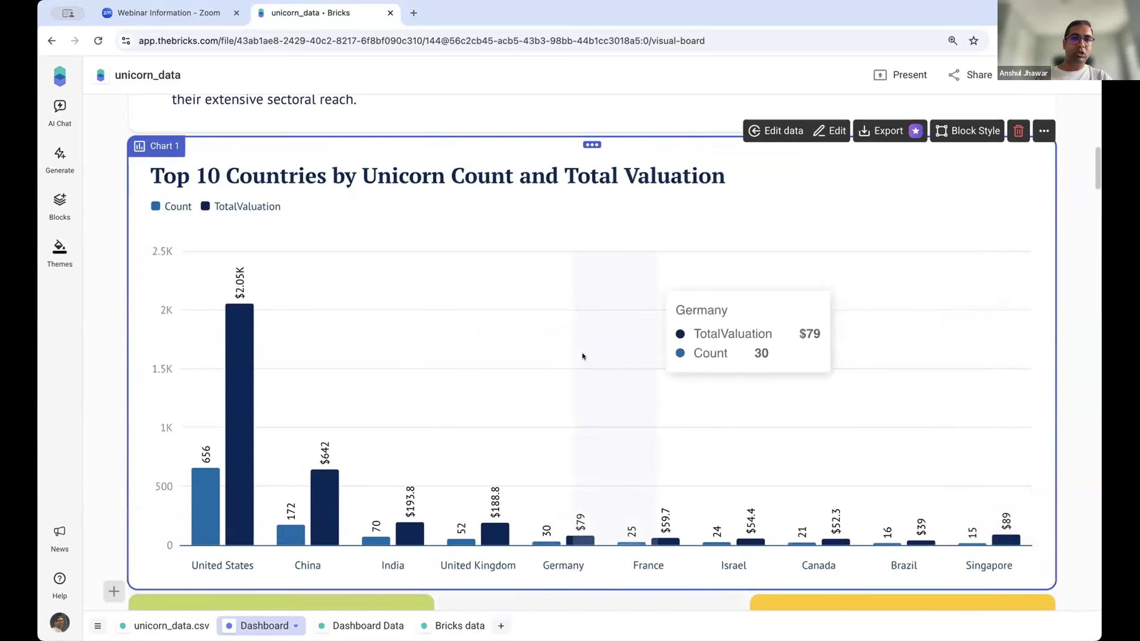
- Stretch the Key Insights block next to the empty slot to full dashboard width and shorten it to fit its text
scroll(577, 358, "down", 5)
scroll(578, 359, "down", 3)
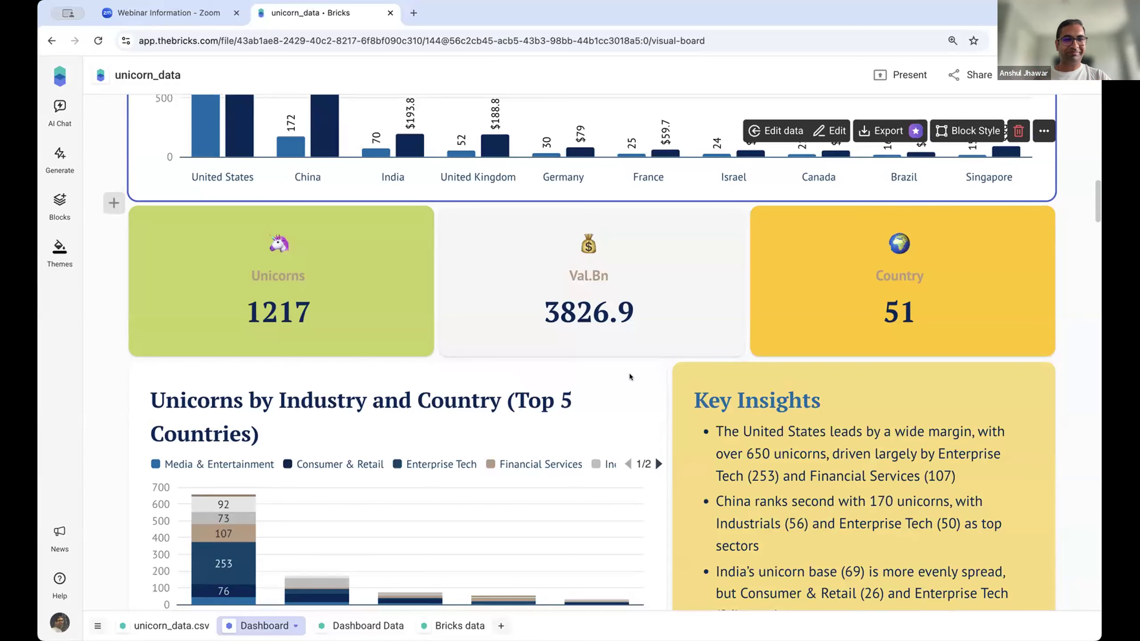
scroll(606, 463, "down", 6)
scroll(606, 462, "down", 7)
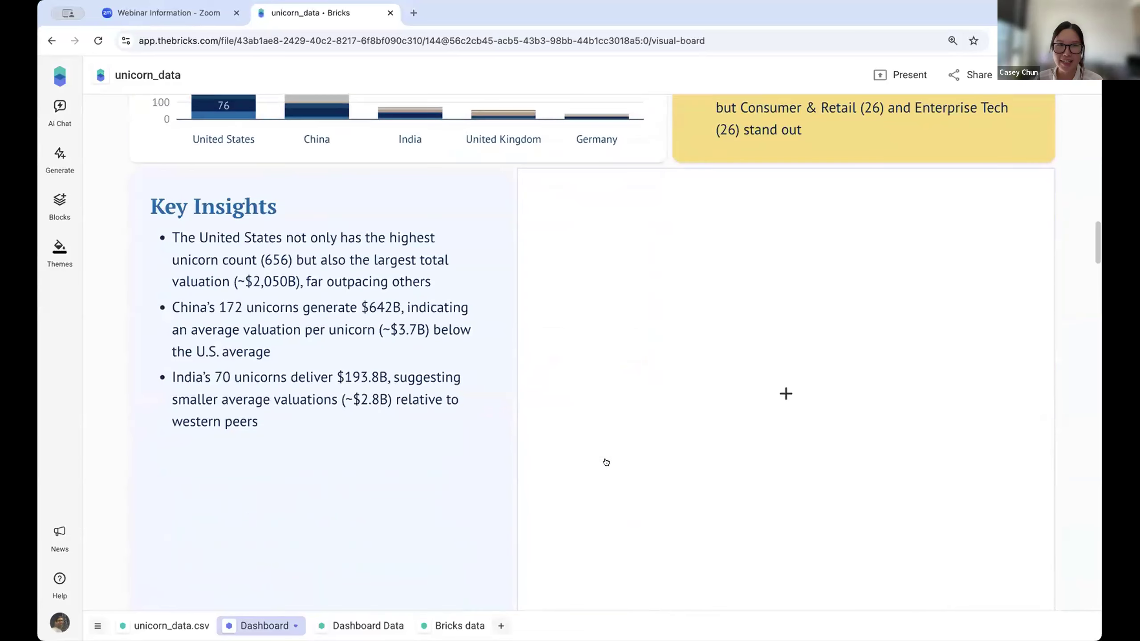
left_click(498, 354)
left_click_drag(509, 347, 1056, 337)
left_click_drag(601, 577, 604, 285)
scroll(670, 373, "down", 2)
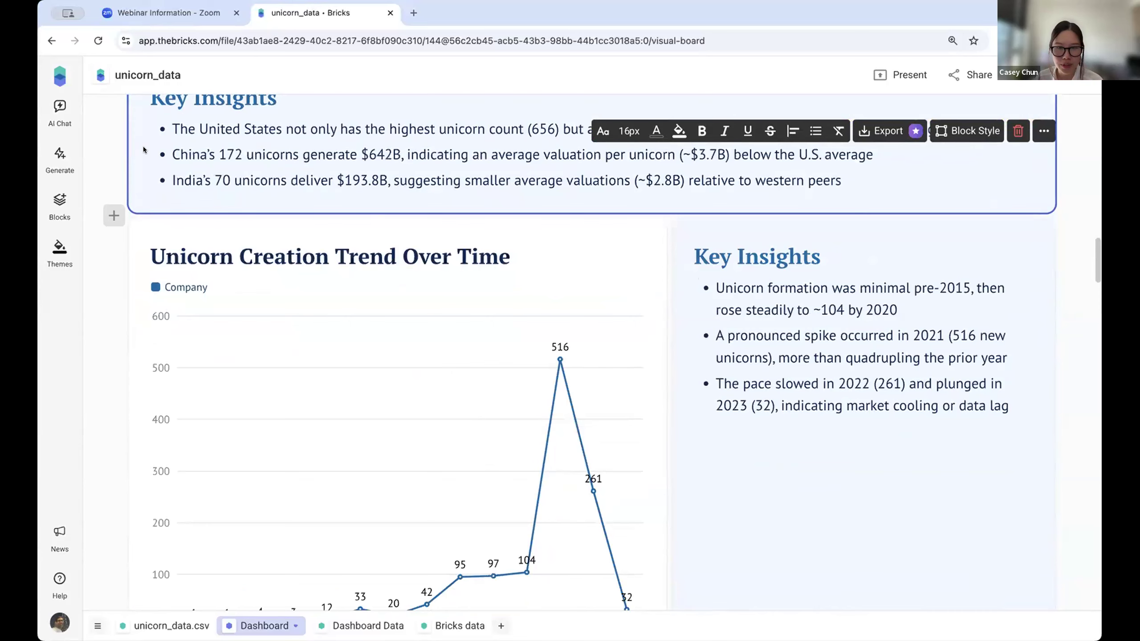
- Ask the AI chat to "Add a chart with Industry vs valuation" and view the generated chart at the end of the dashboard
left_click(58, 110)
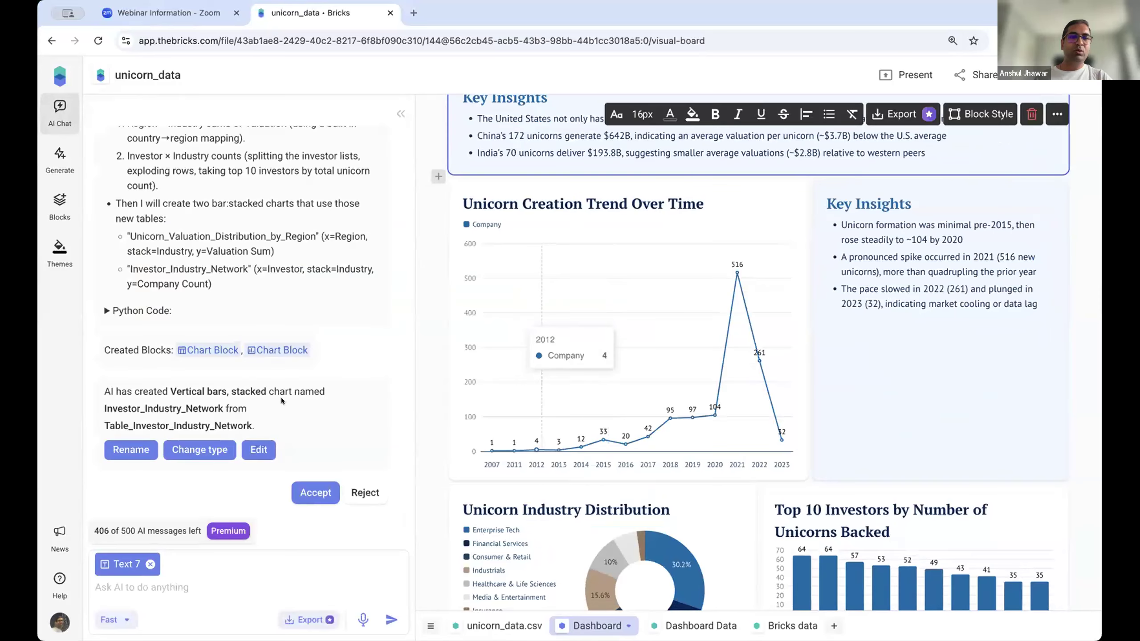
scroll(169, 317, "up", 3)
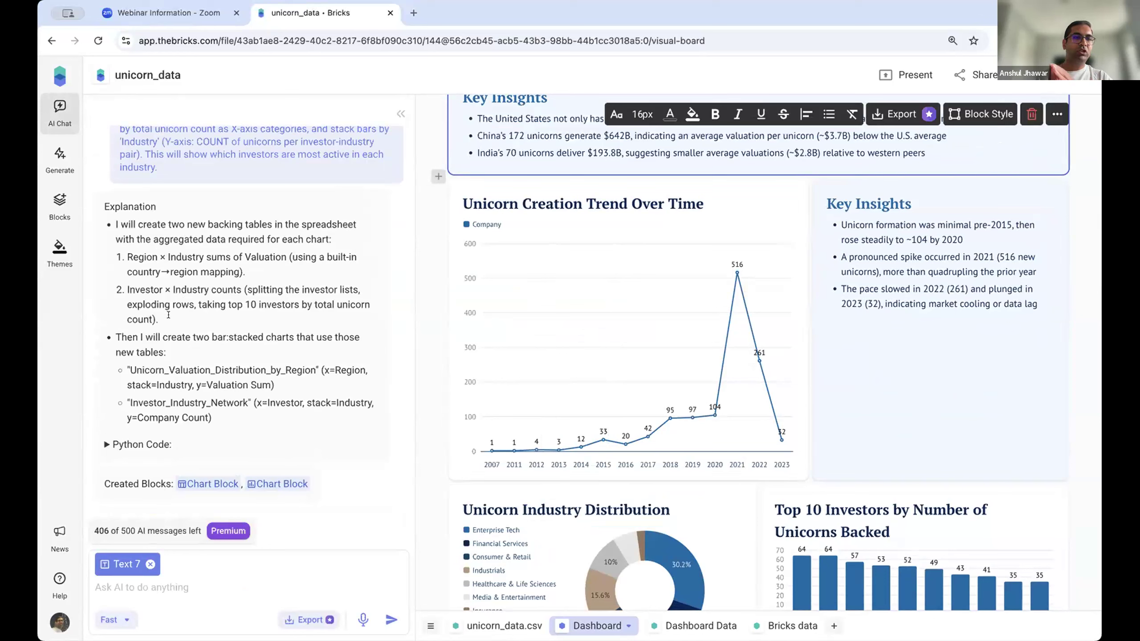
scroll(125, 431, "down", 3)
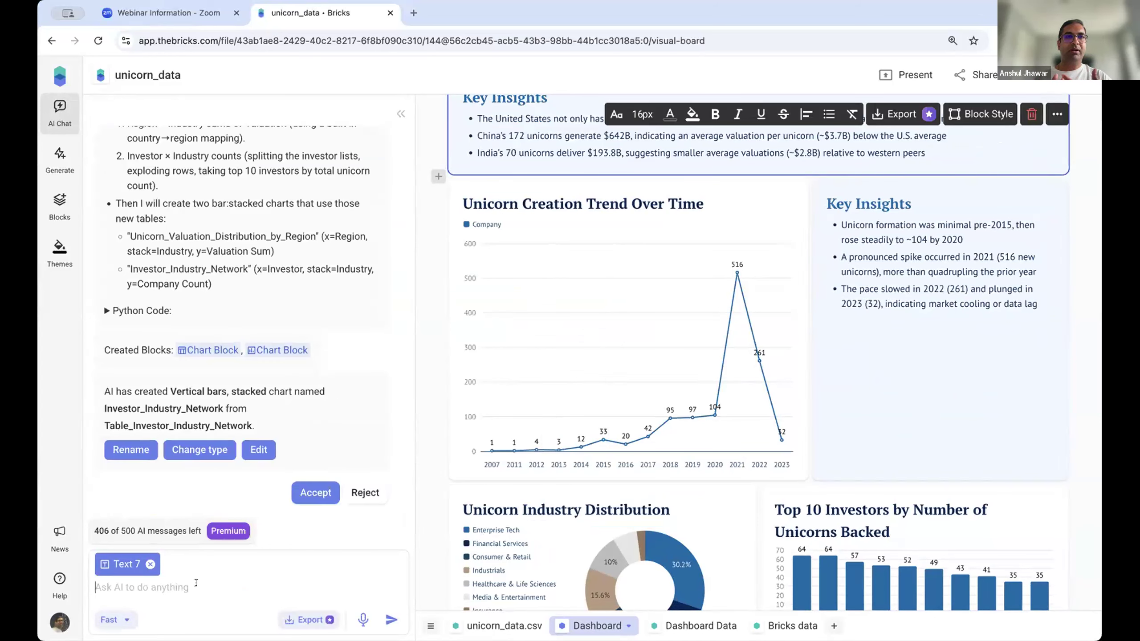
type("Add")
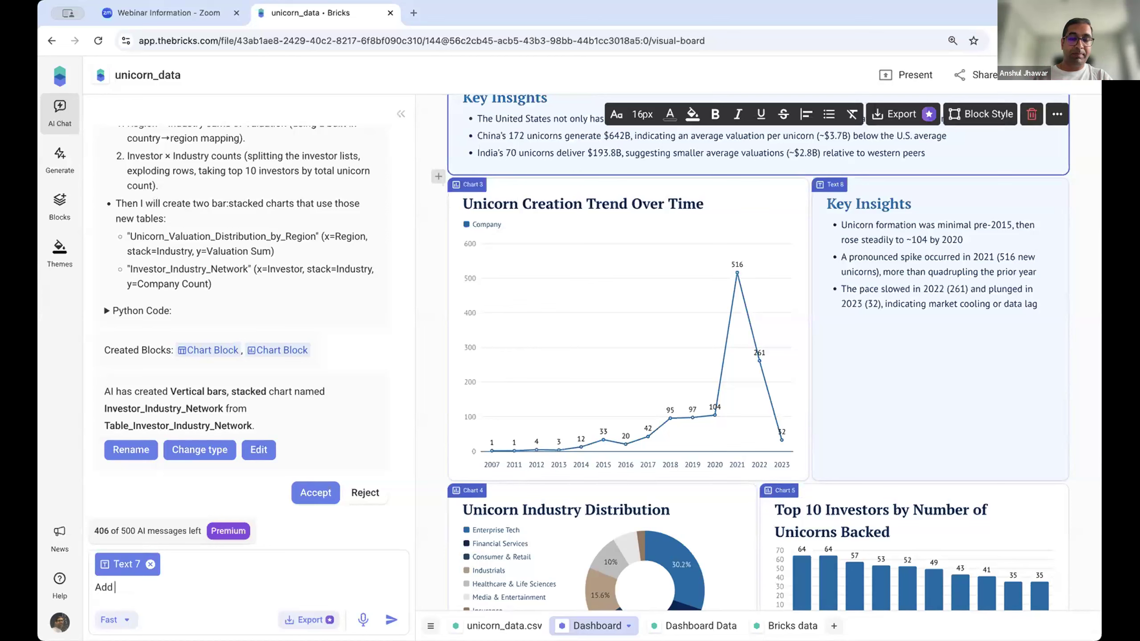
type("a chart")
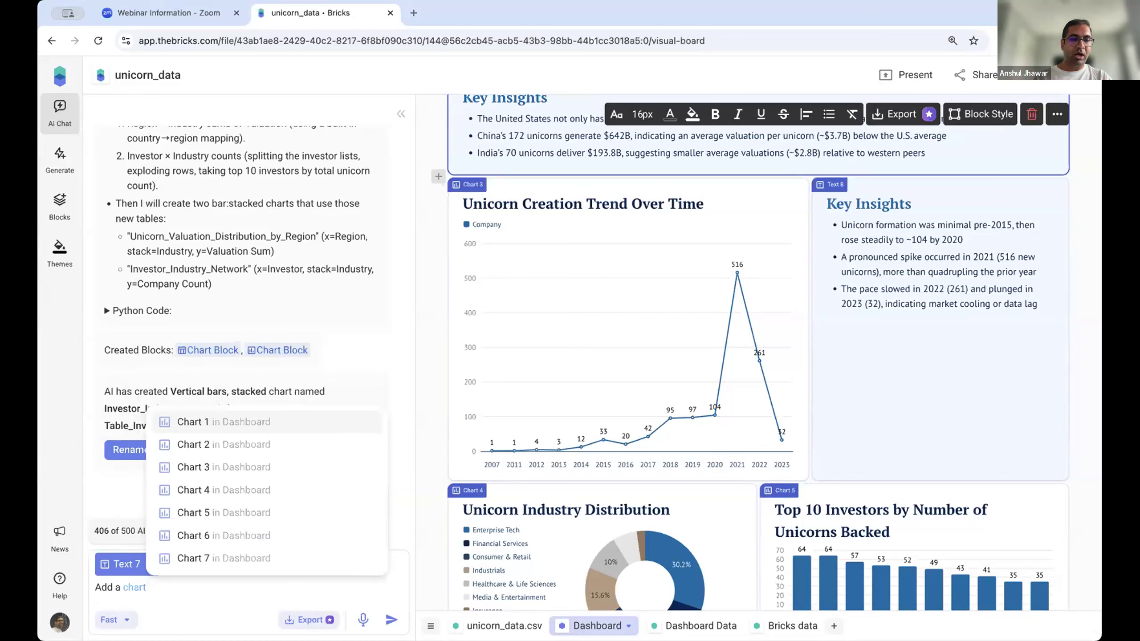
type(" with valu")
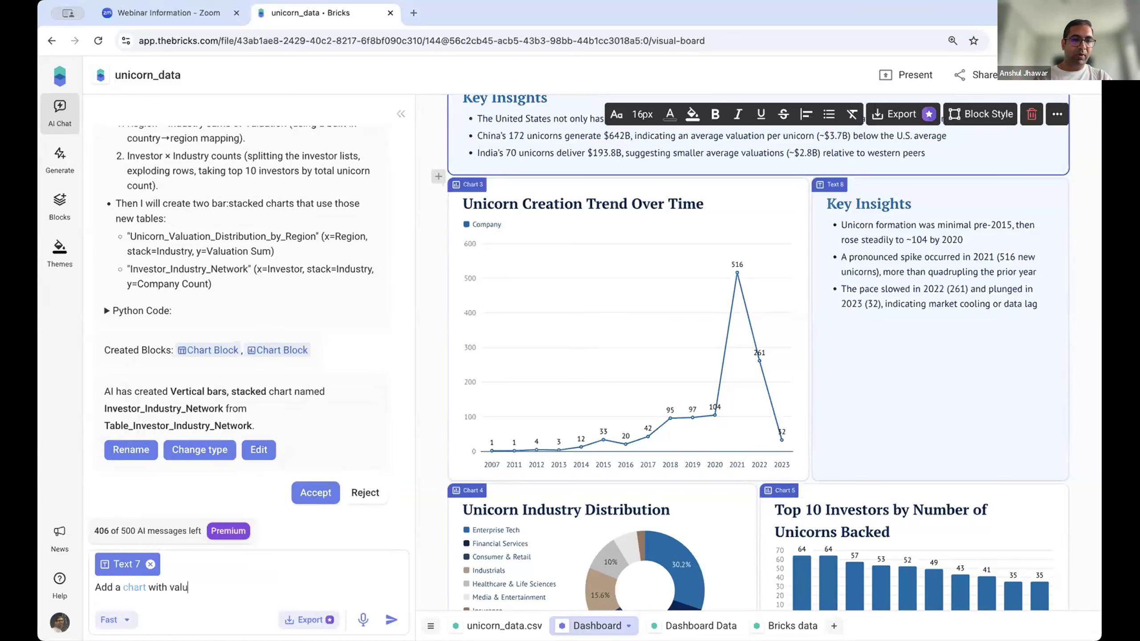
type("tion vs")
key("BackSpace")
key("BackSpace")
key("BackSpace")
key("BackSpace")
key("BackSpace")
key("BackSpace")
key("BackSpace")
key("BackSpace")
key("BackSpace")
key("BackSpace")
key("BackSpace")
type("industry")
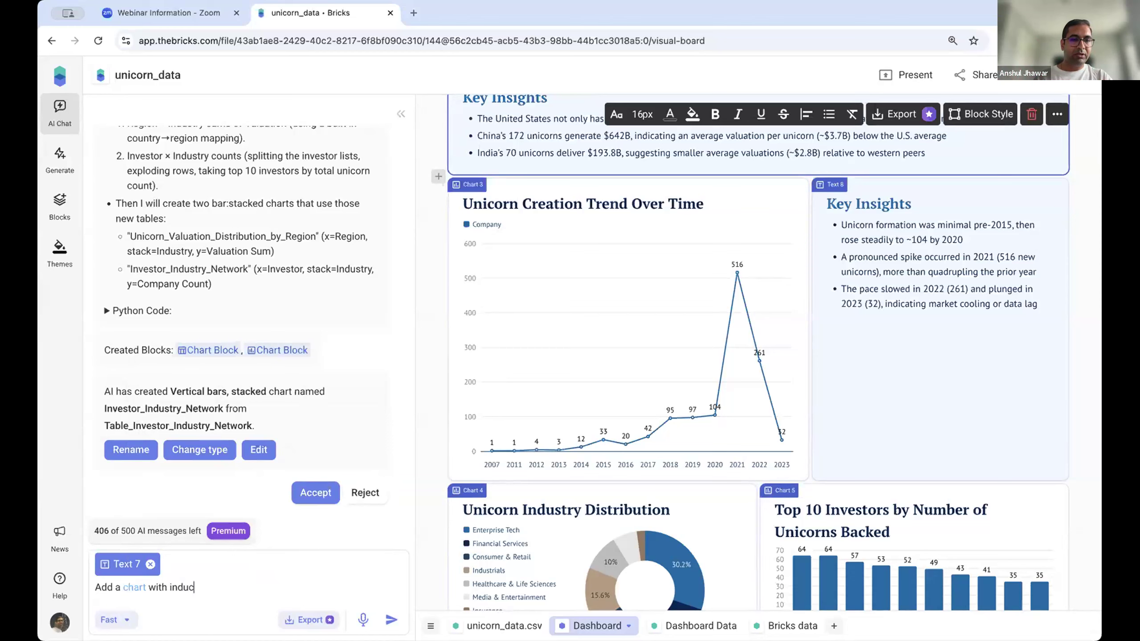
key("Return")
type("vs ")
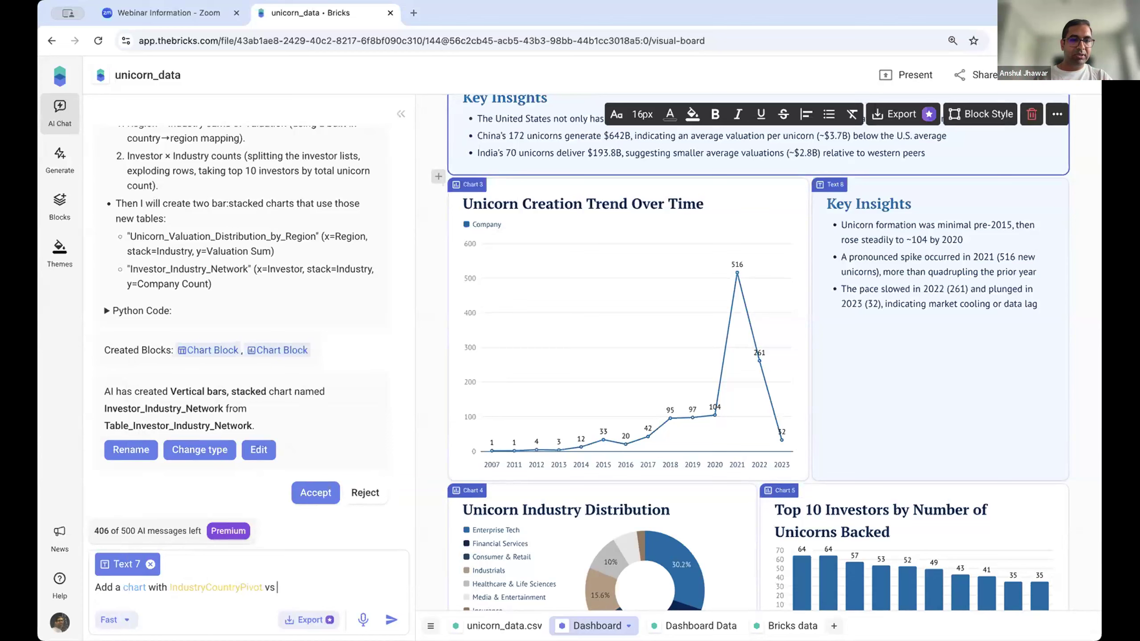
type("valut")
key("BackSpace")
key("BackSpace")
key("BackSpace")
key("BackSpace")
key("BackSpace")
key("BackSpace")
key("BackSpace")
key("BackSpace")
key("BackSpace")
key("BackSpace")
key("BackSpace")
key("BackSpace")
key("BackSpace")
key("BackSpace")
key("BackSpace")
key("BackSpace")
key("BackSpace")
key("BackSpace")
key("BackSpace")
key("BackSpace")
type("vs valuation")
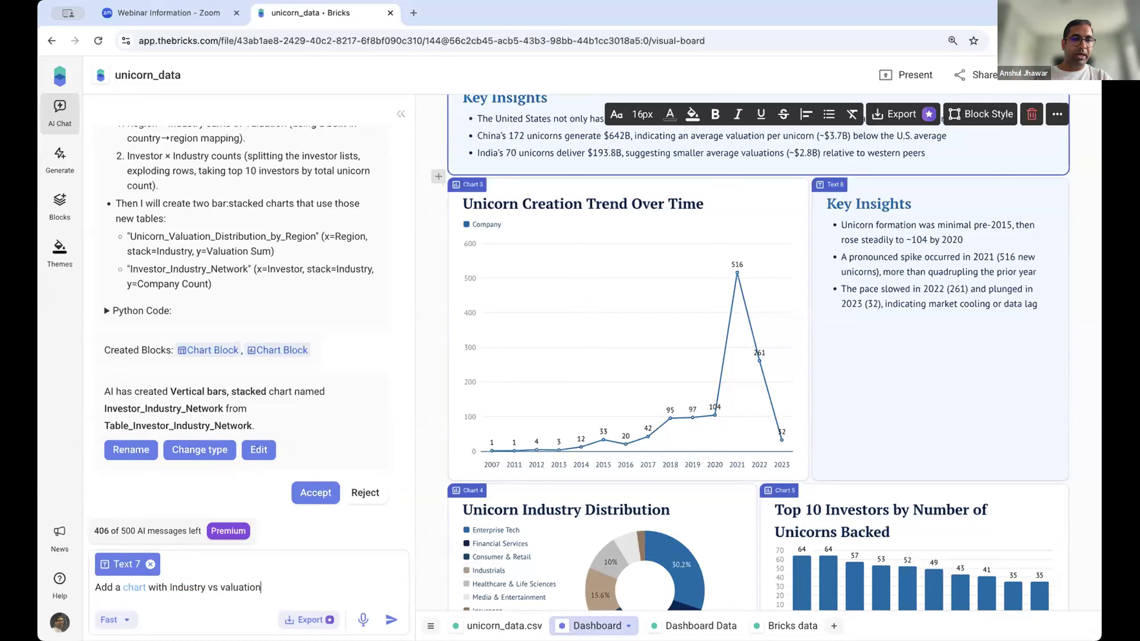
key("Return")
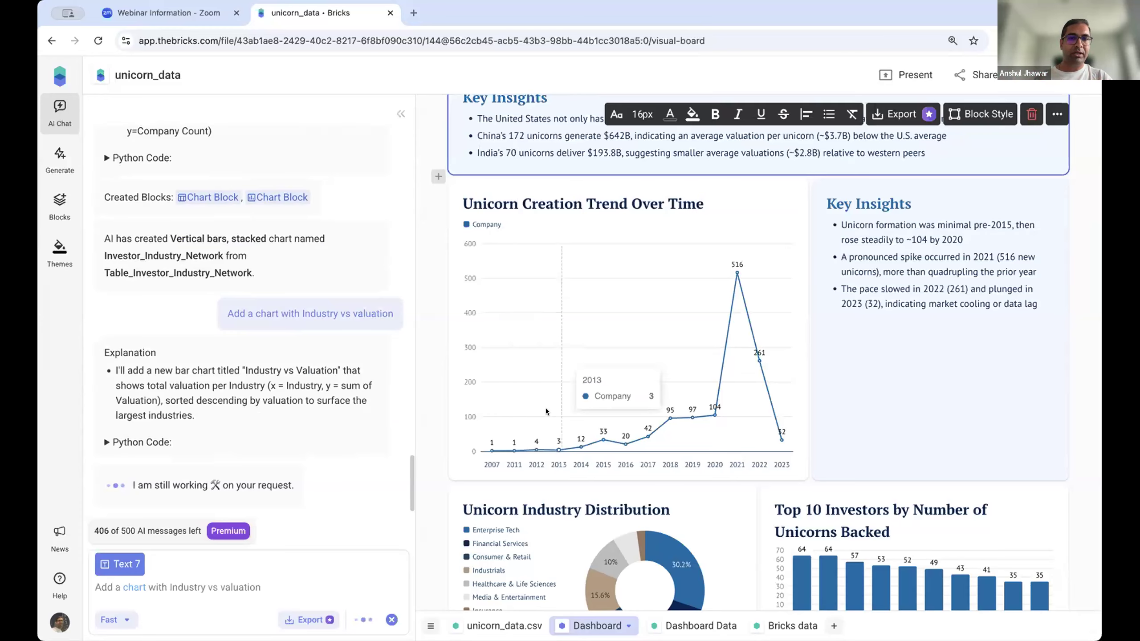
scroll(545, 408, "down", 15)
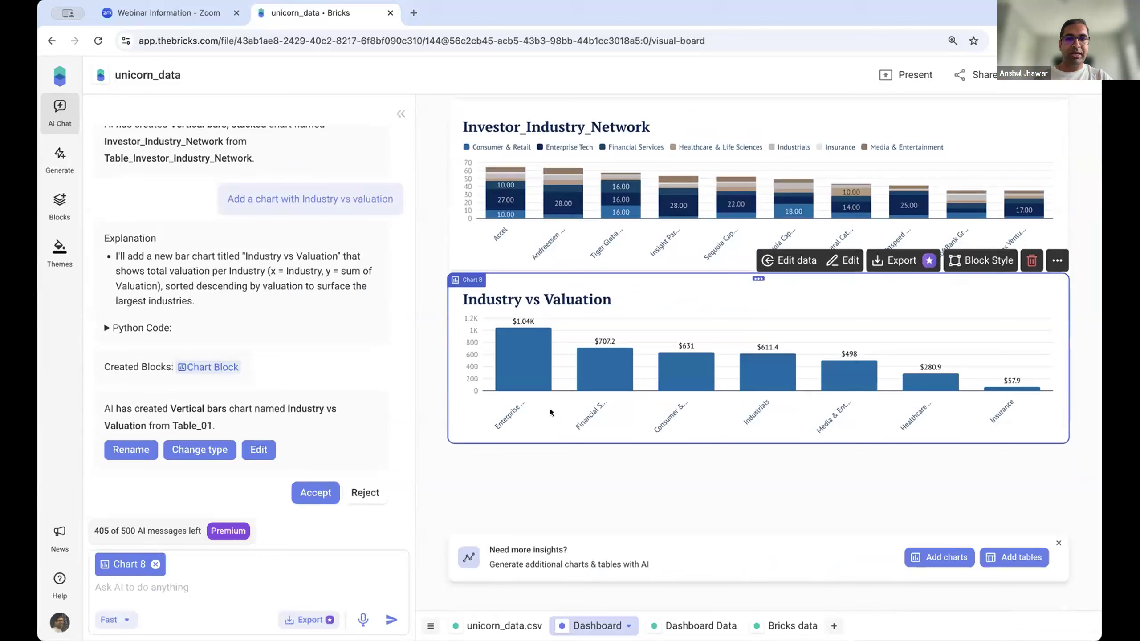
- Make the Industry vs Valuation chart at the end of the dashboard taller by extending its lower edge
scroll(561, 383, "down", 1)
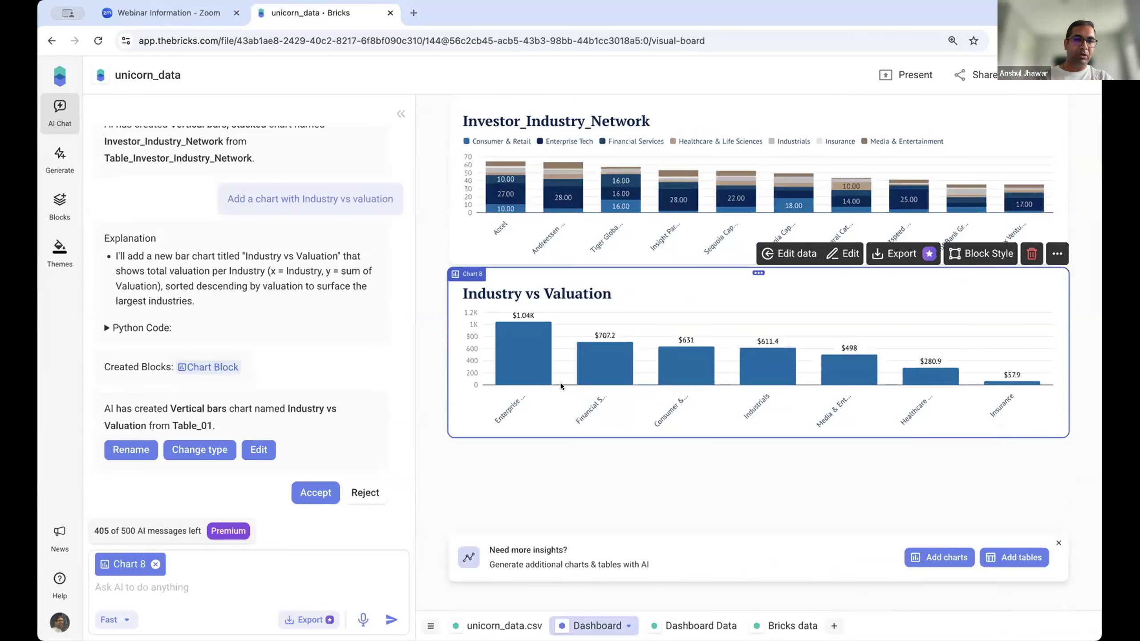
scroll(933, 367, "down", 3)
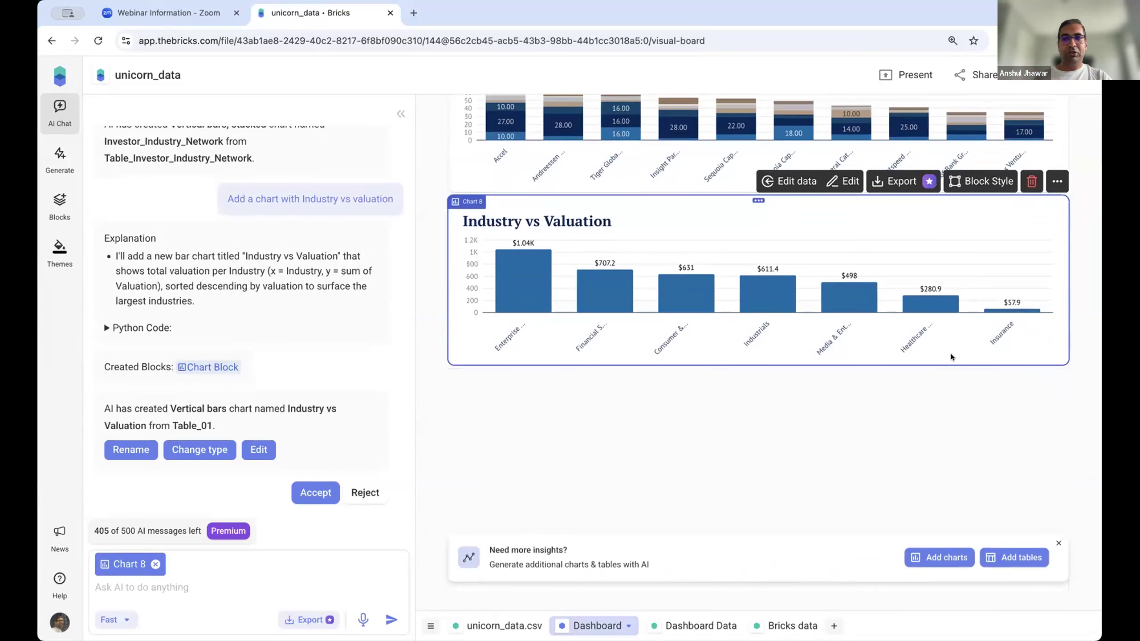
left_click_drag(935, 361, 936, 427)
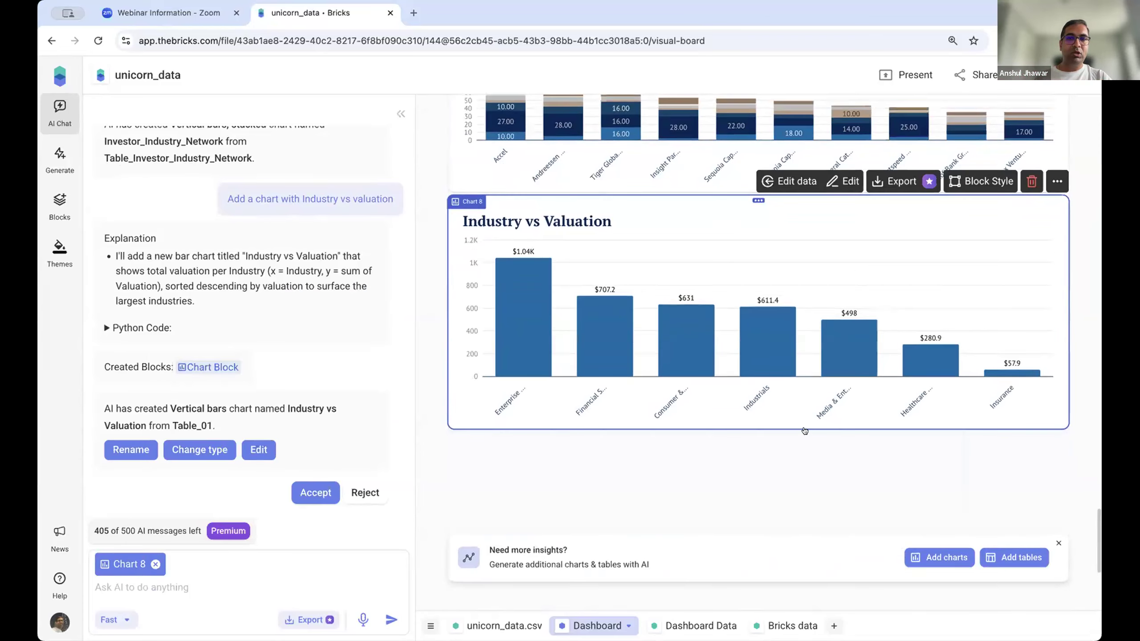
- Insert a chart in the empty slot below Industry vs Valuation, using the range A1:G1222 of unicorn_data.csv as its data
scroll(596, 402, "down", 3)
scroll(695, 301, "down", 1)
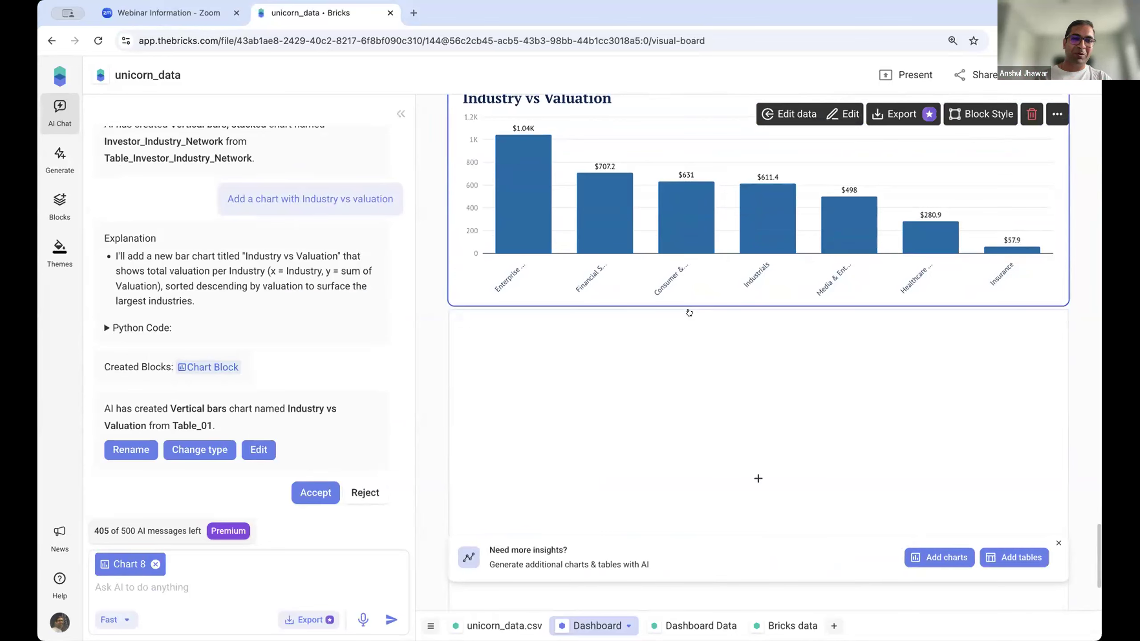
left_click(602, 394)
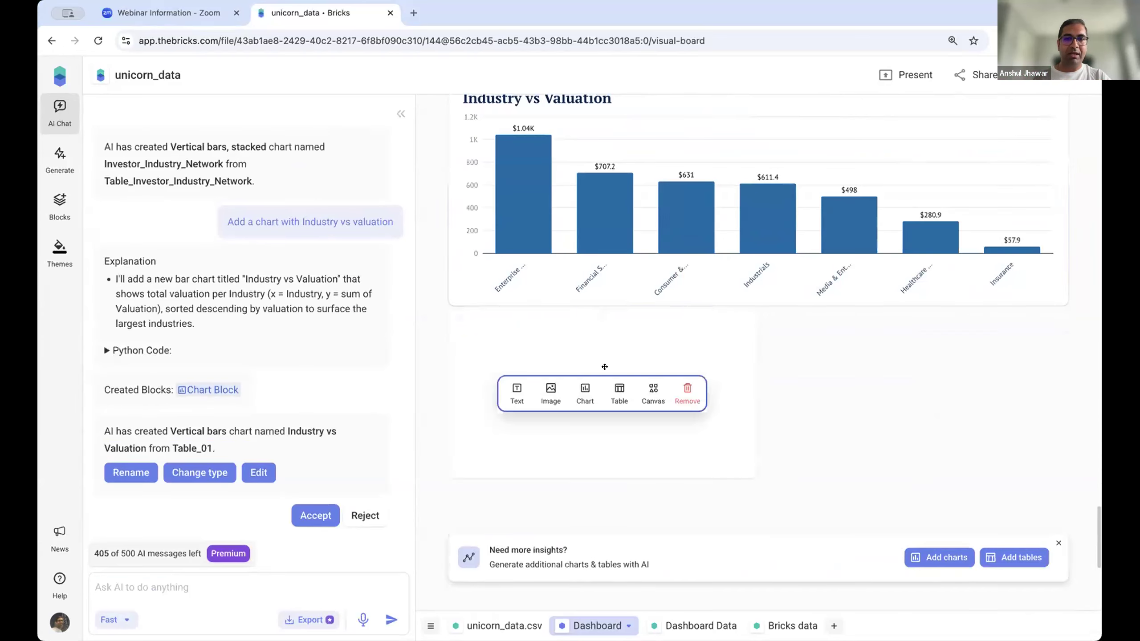
left_click(584, 394)
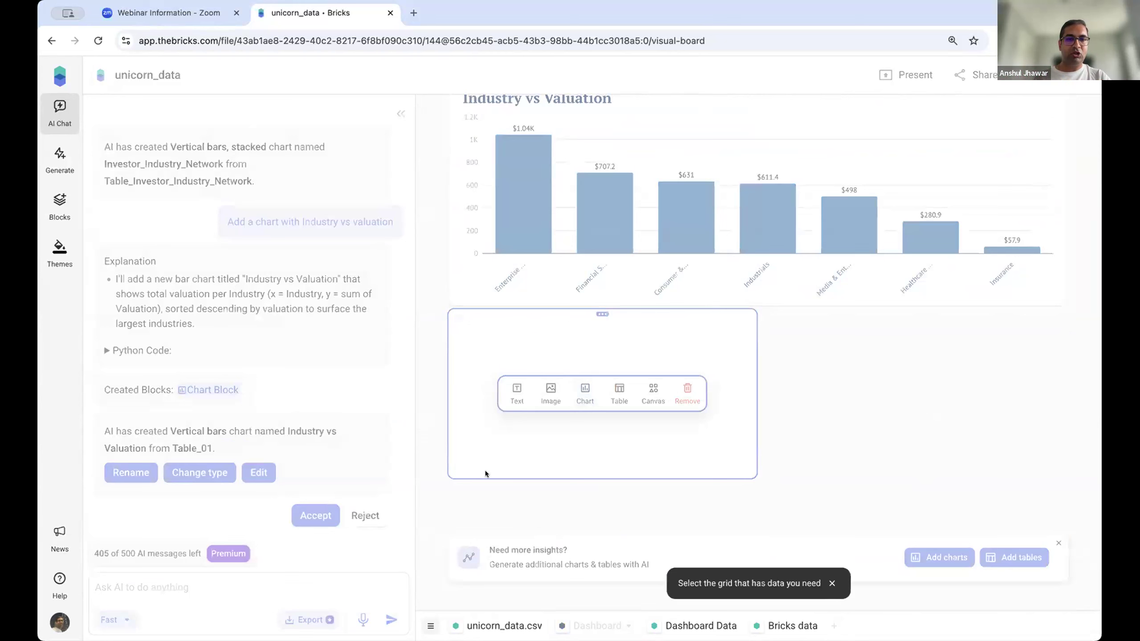
left_click(500, 625)
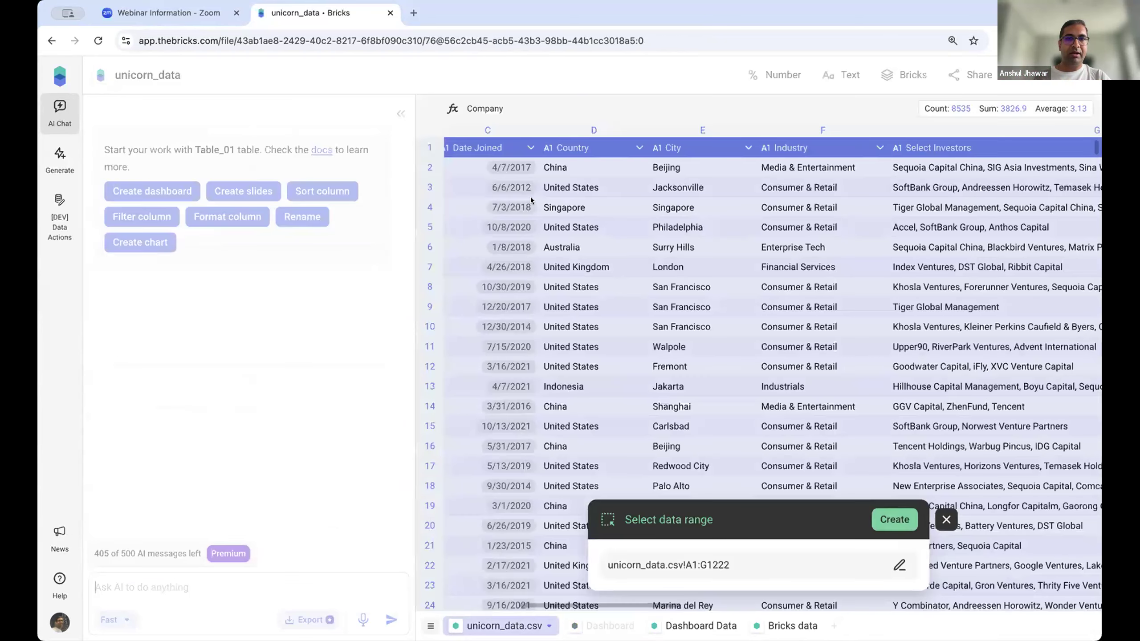
left_click(883, 521)
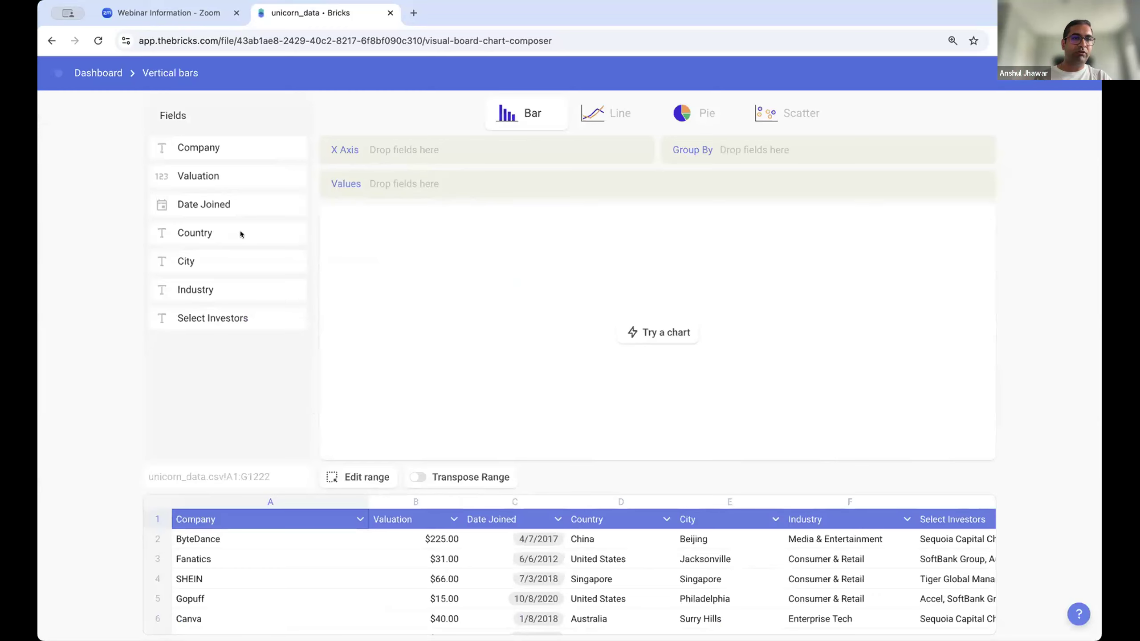
- Build a bar chart with City on the X axis and Valuation as the values, and save it to the dashboard
left_click_drag(185, 258, 404, 150)
left_click_drag(216, 178, 380, 177)
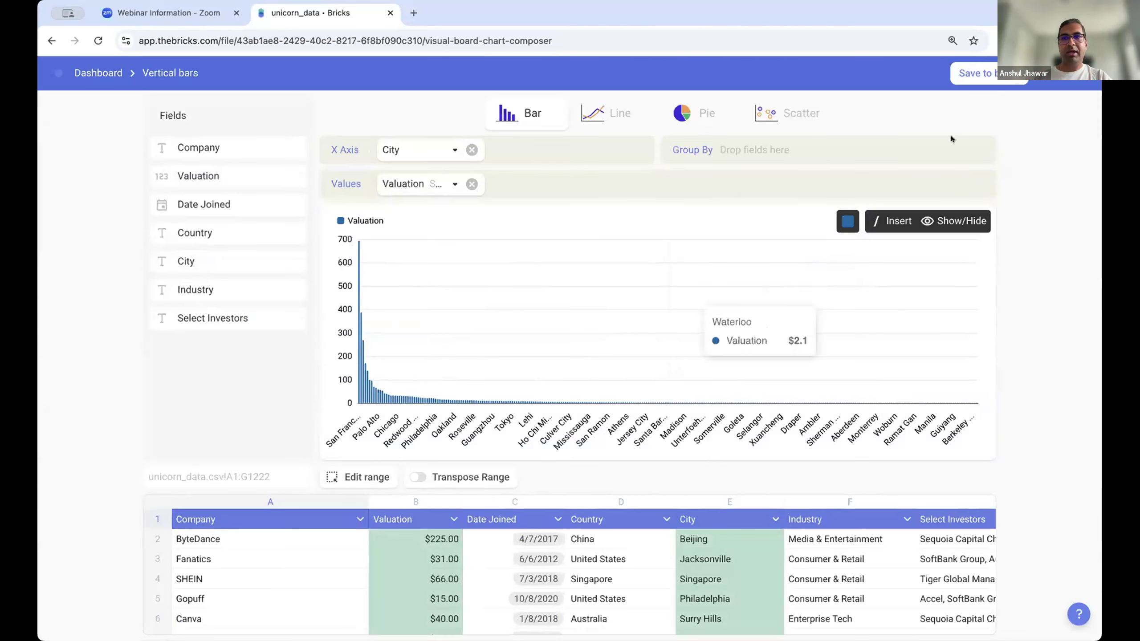
left_click(983, 74)
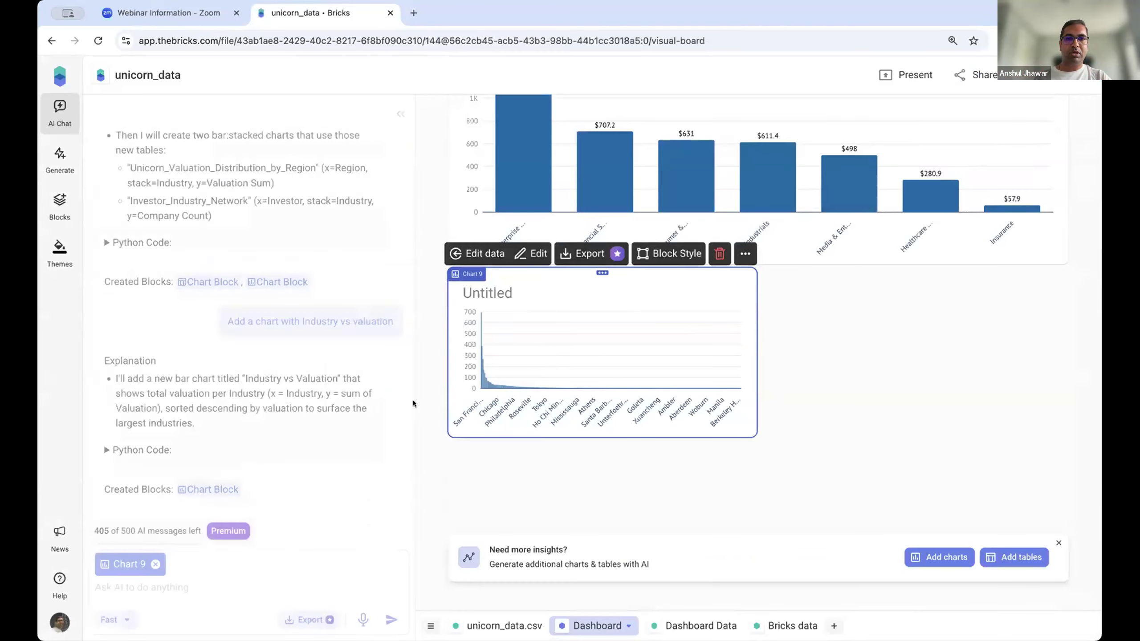
left_click(433, 345)
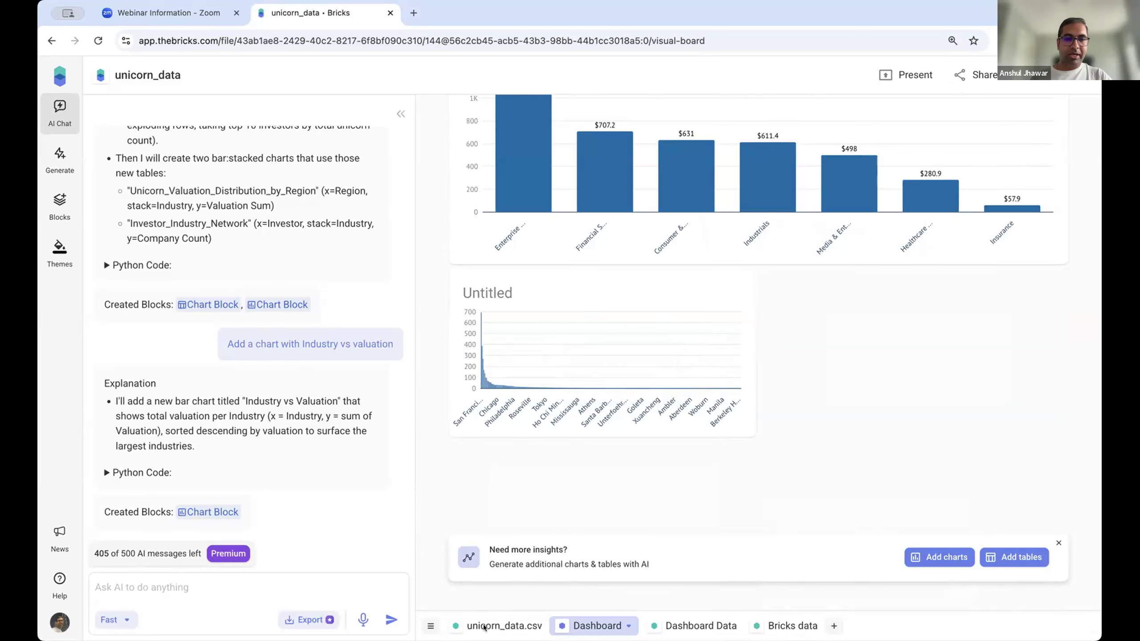
- View the unicorn_data.csv sheet, return to the Webinars room and import the unicorn_data CSV as a new file
left_click(499, 626)
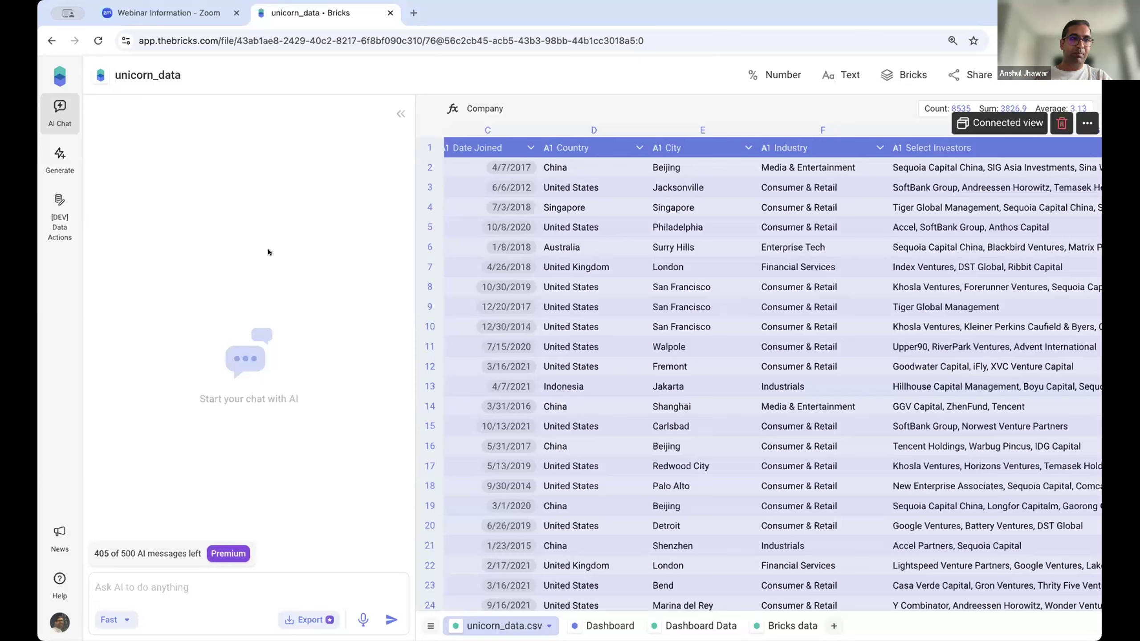
left_click(51, 74)
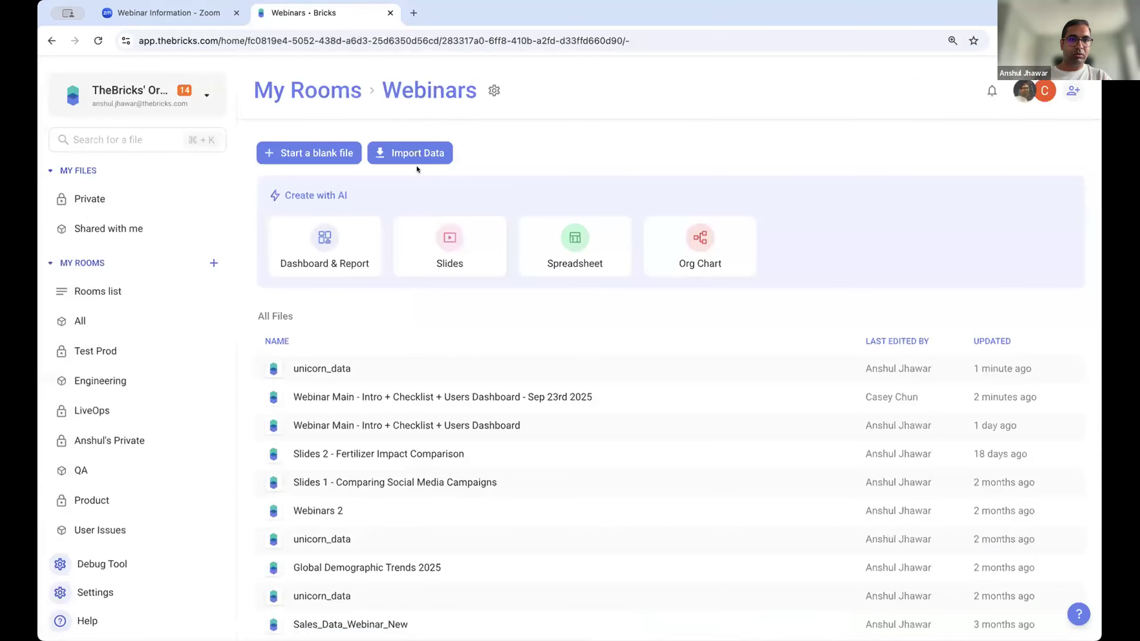
left_click(414, 155)
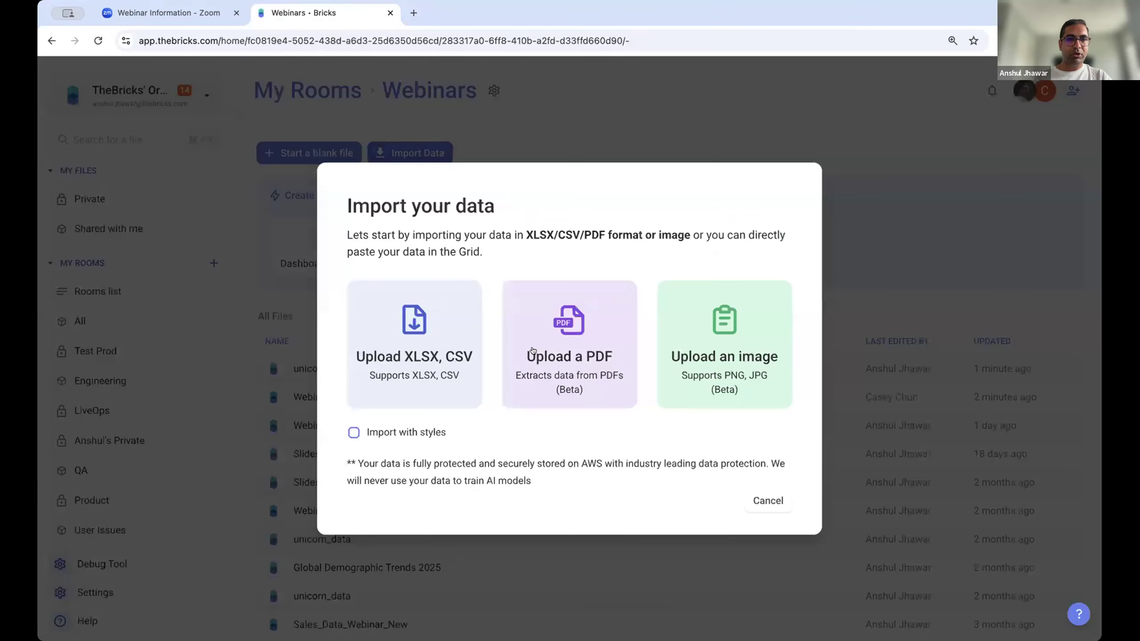
left_click(412, 353)
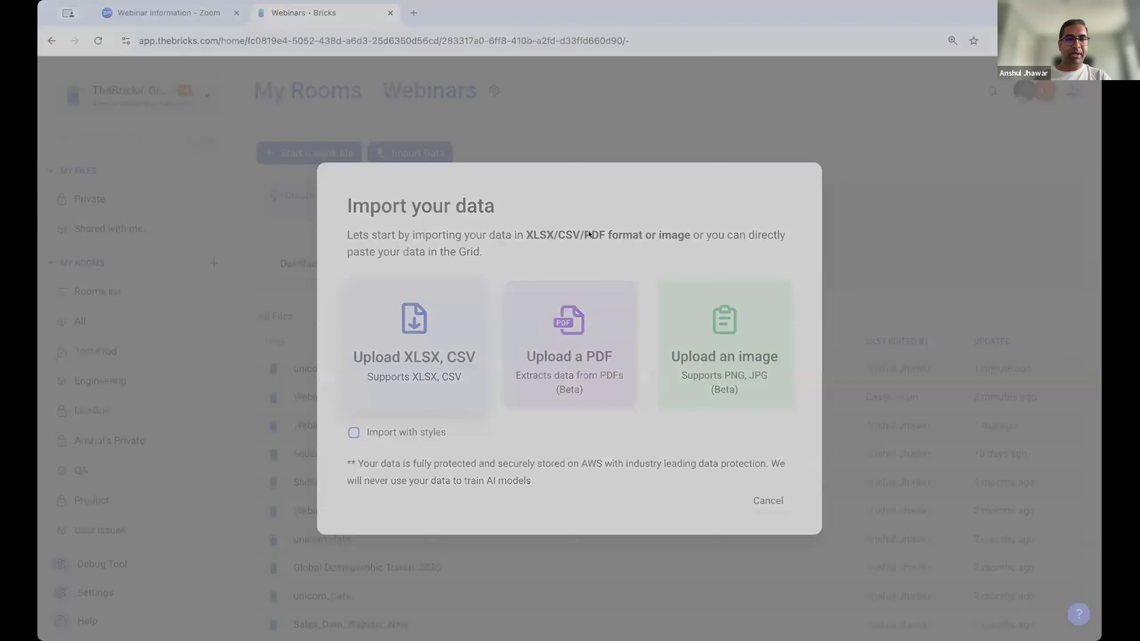
left_click(794, 442)
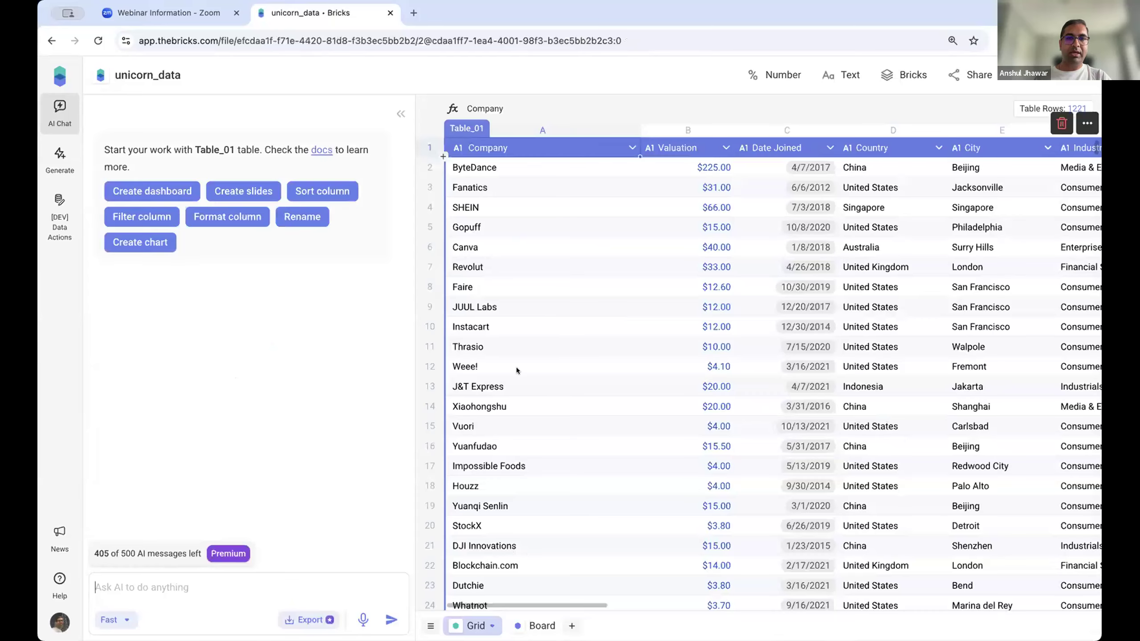
- Examine the imported table across to the Select Investors column, narrowing the AI chat panel to see more of it
scroll(676, 348, "right", 5)
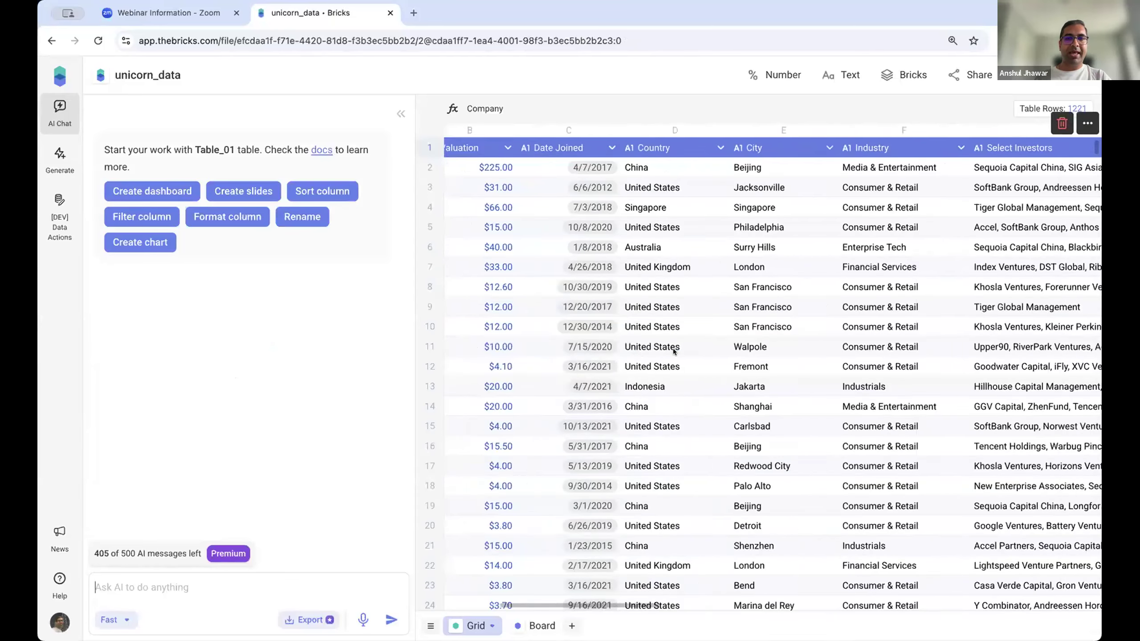
scroll(674, 349, "right", 2)
left_click(743, 358)
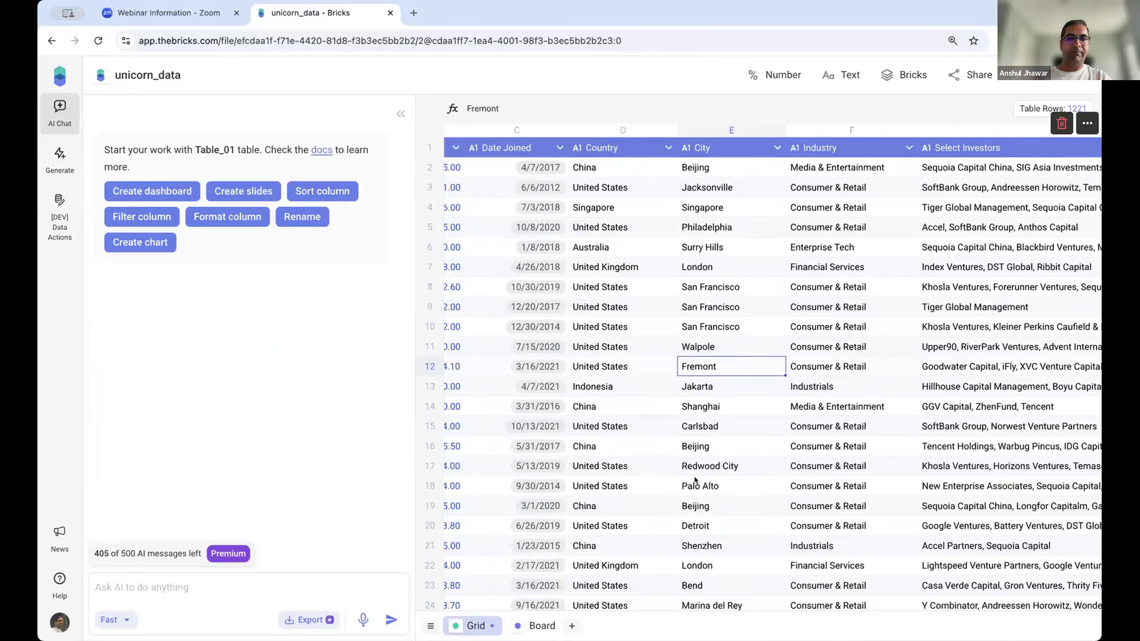
scroll(694, 479, "down", 5)
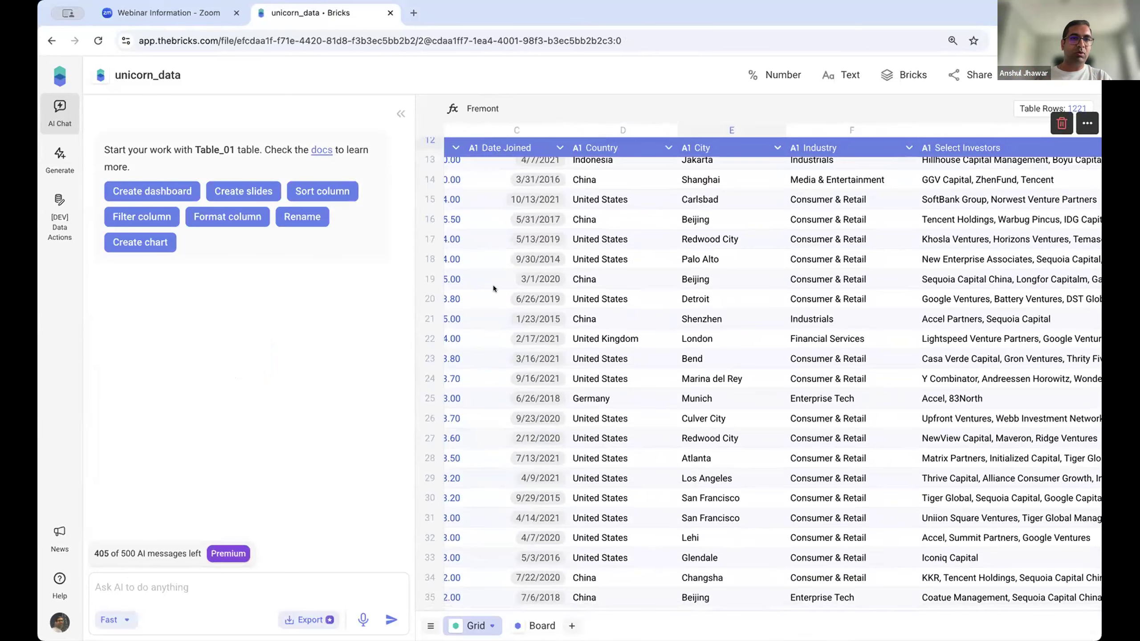
left_click_drag(413, 251, 333, 254)
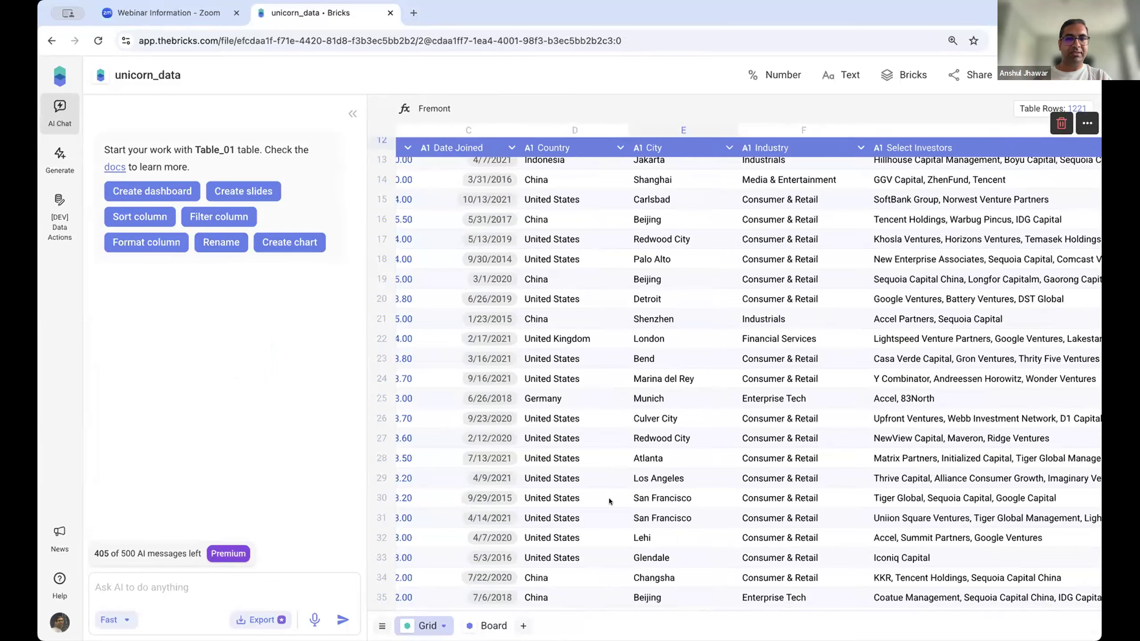
scroll(633, 484, "right", 6)
left_click(765, 318)
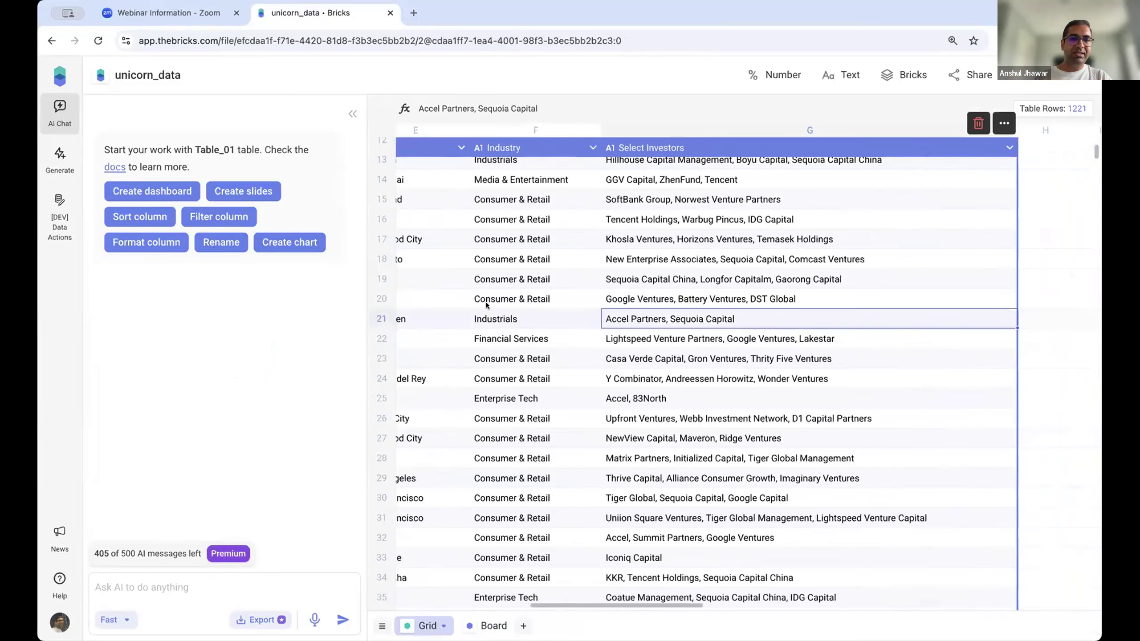
- Return to the Webinars file list, reopen the newest unicorn_data file and collapse its AI chat panel to view the table
mouse_move(53, 164)
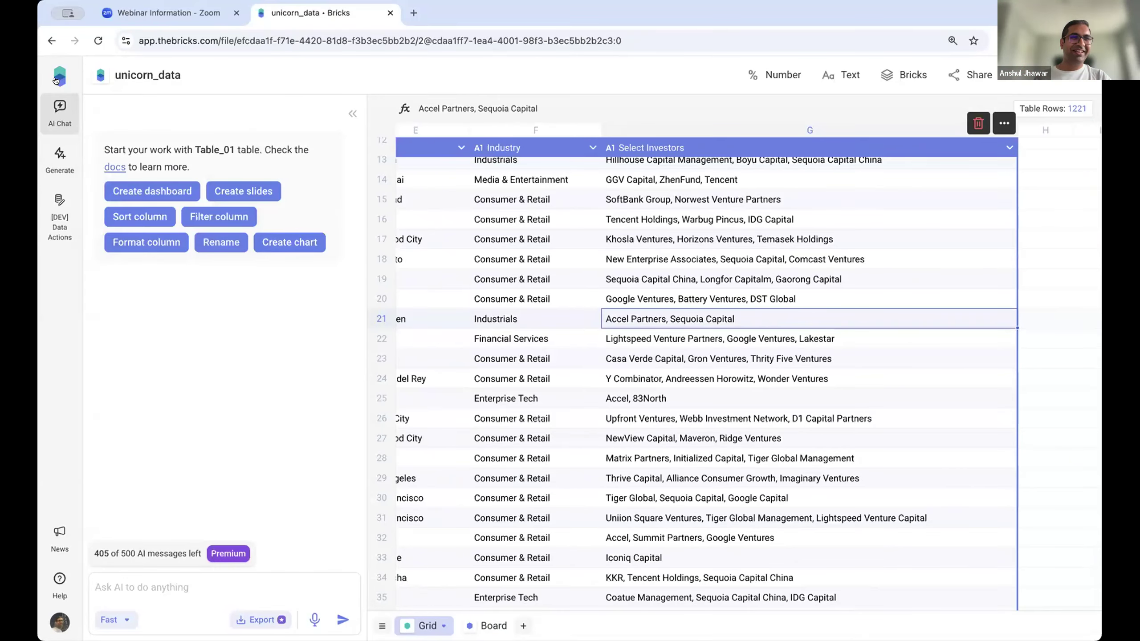
left_click(56, 80)
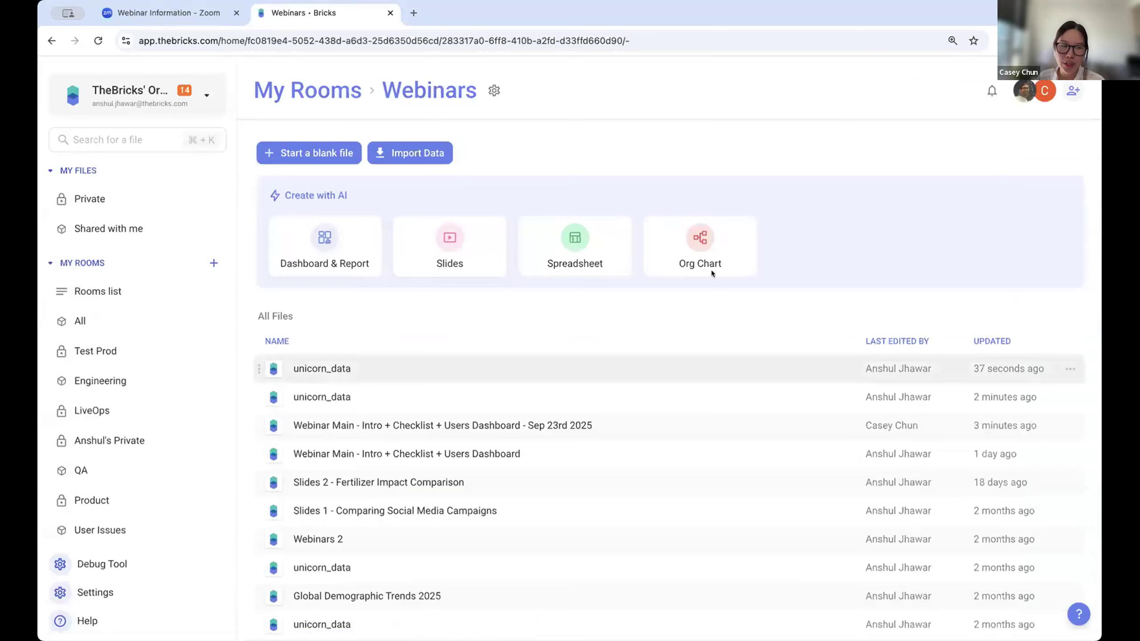
left_click(352, 378)
left_click(59, 73)
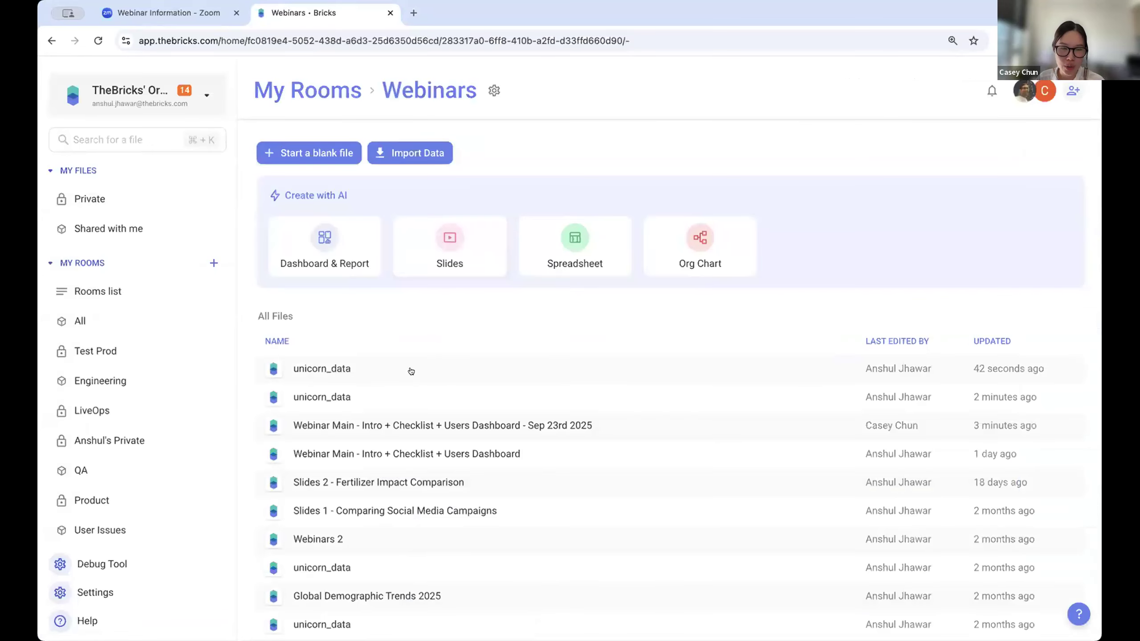
left_click(415, 393)
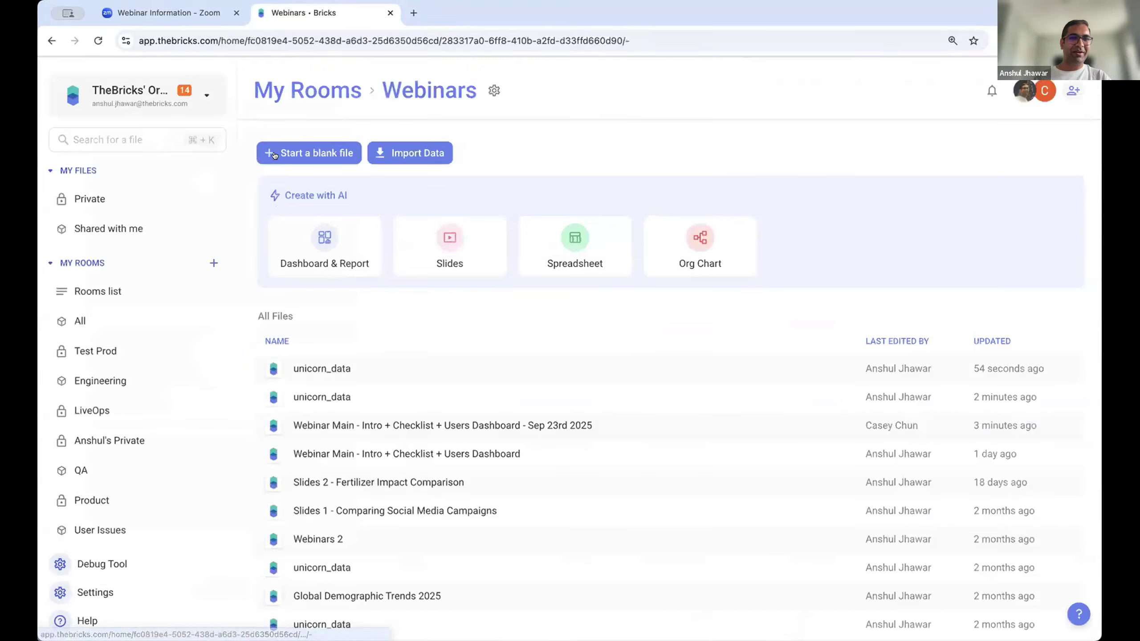
left_click(343, 367)
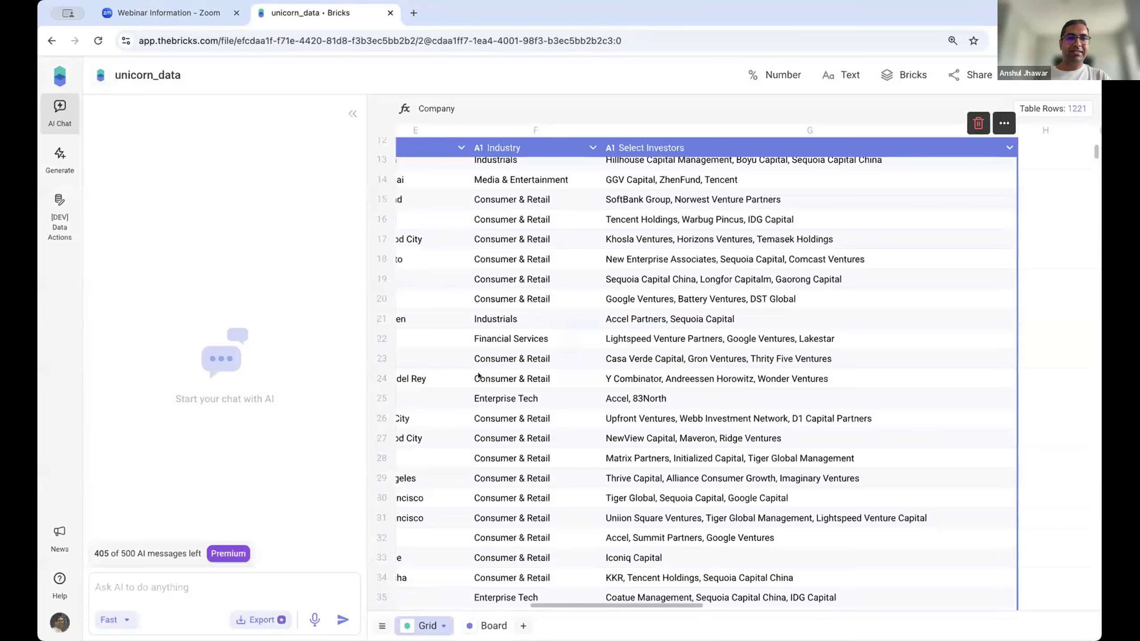
left_click(352, 113)
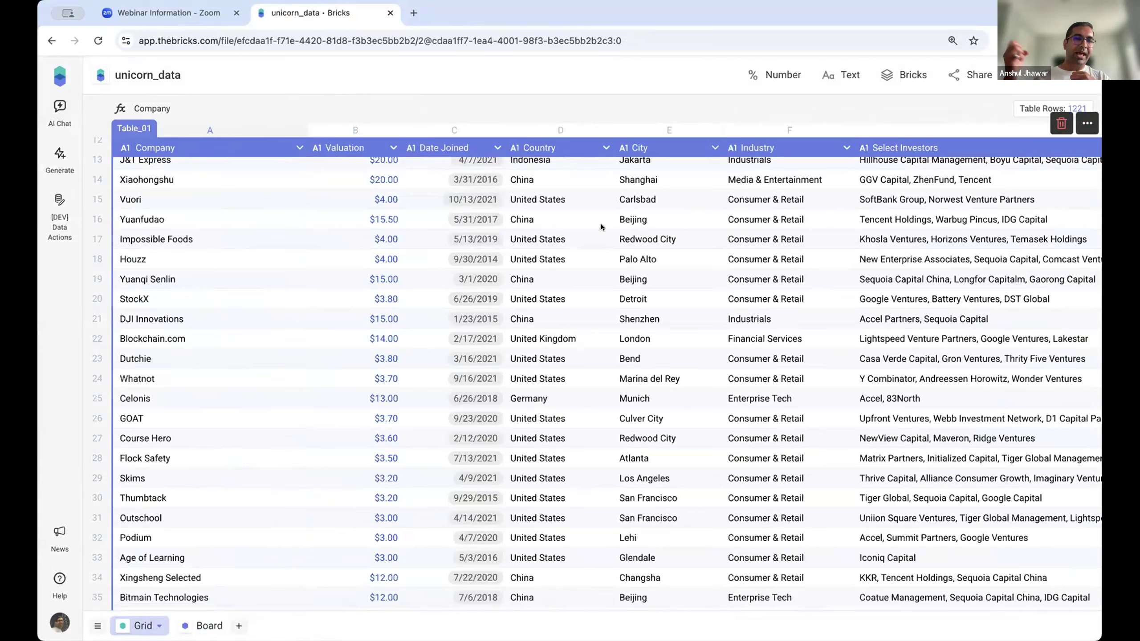
- Import Sales_Data_Webinar_New as a new file from the Webinars room and examine its table down to the last rows
left_click(60, 76)
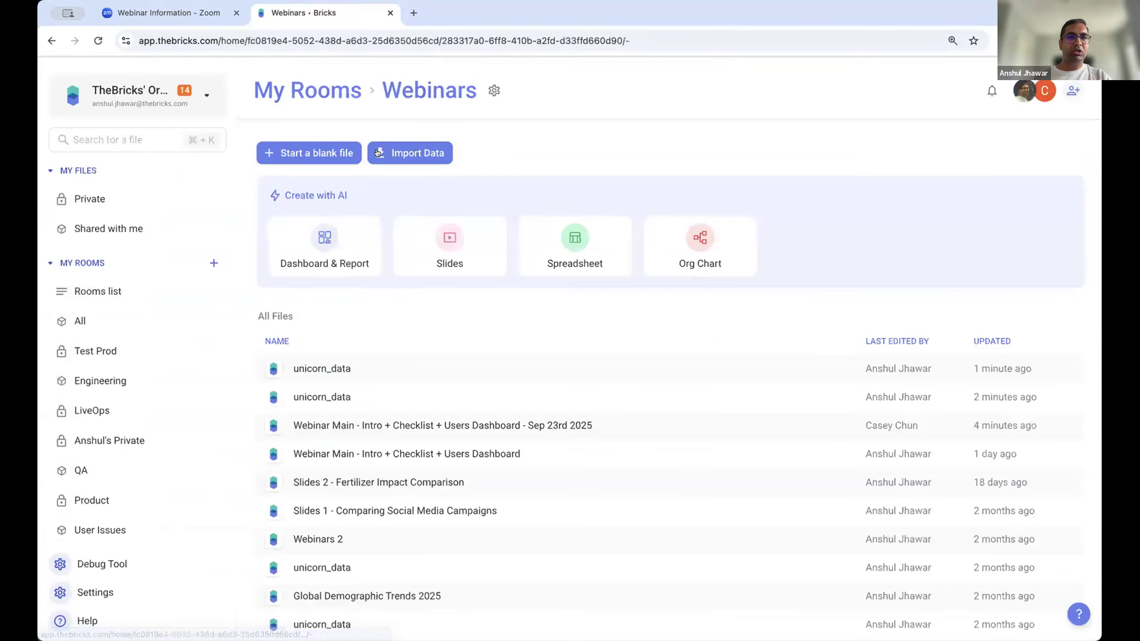
left_click(431, 153)
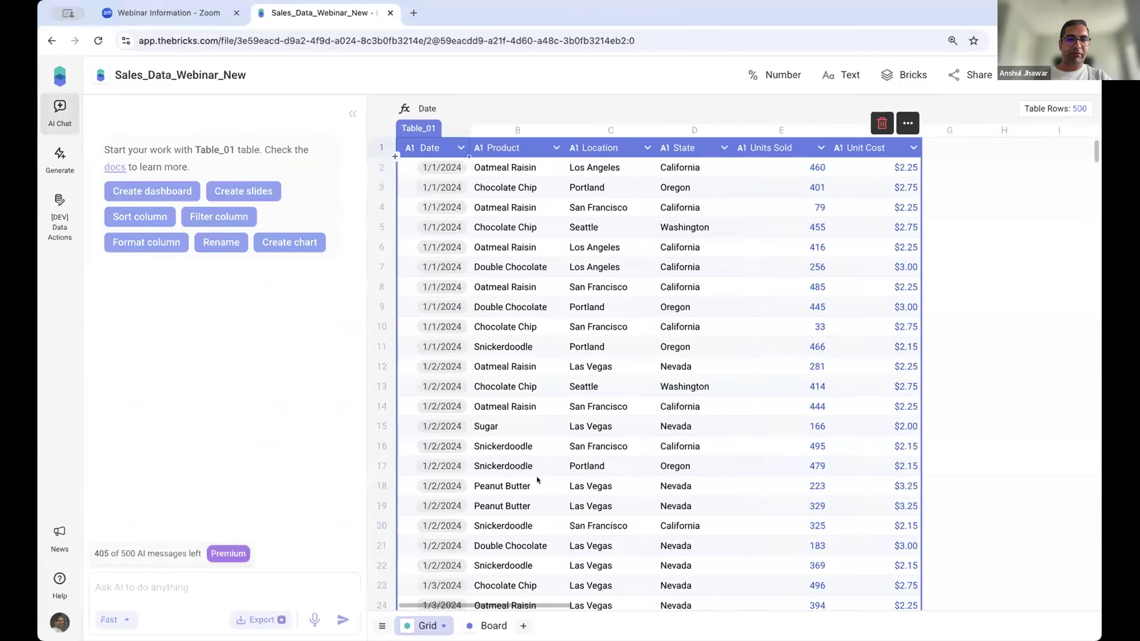
scroll(537, 480, "down", 20)
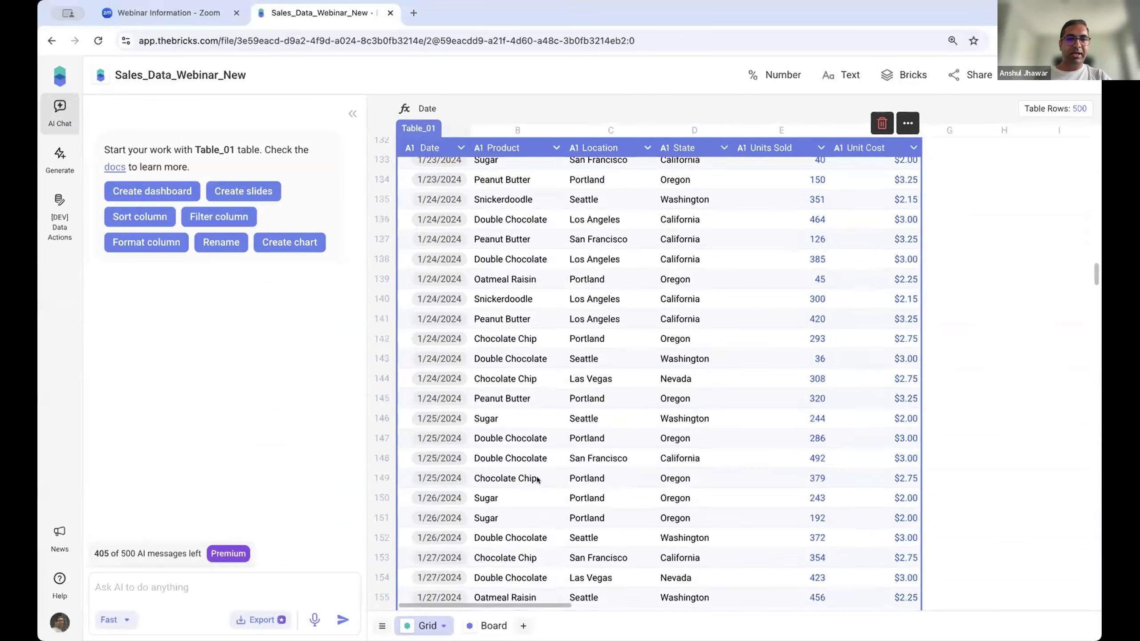
scroll(537, 480, "down", 20)
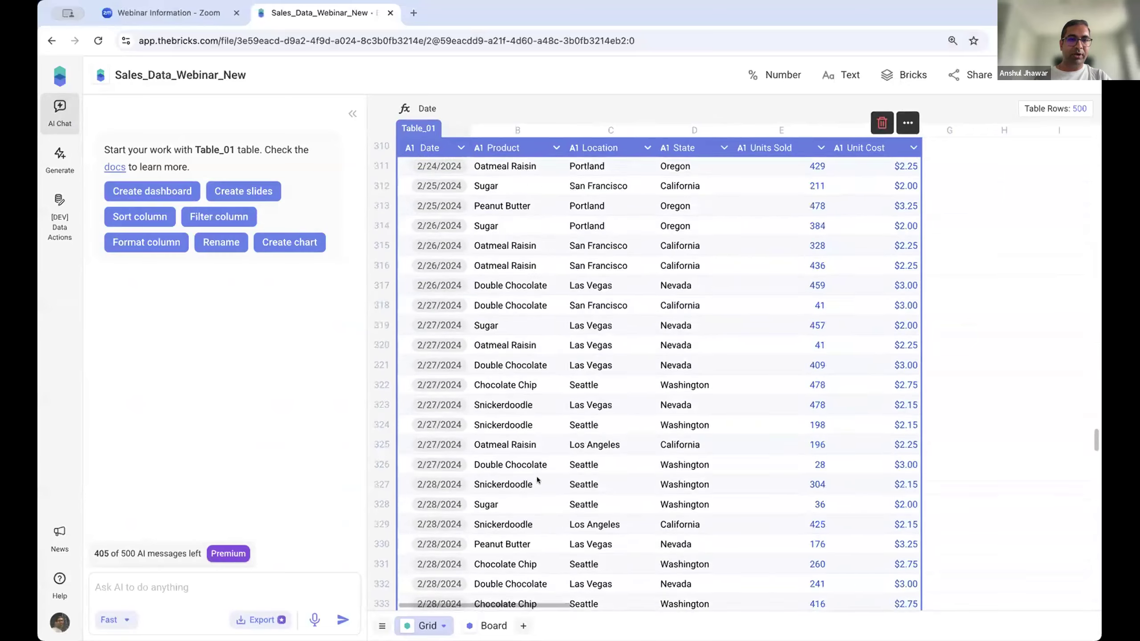
scroll(538, 480, "down", 20)
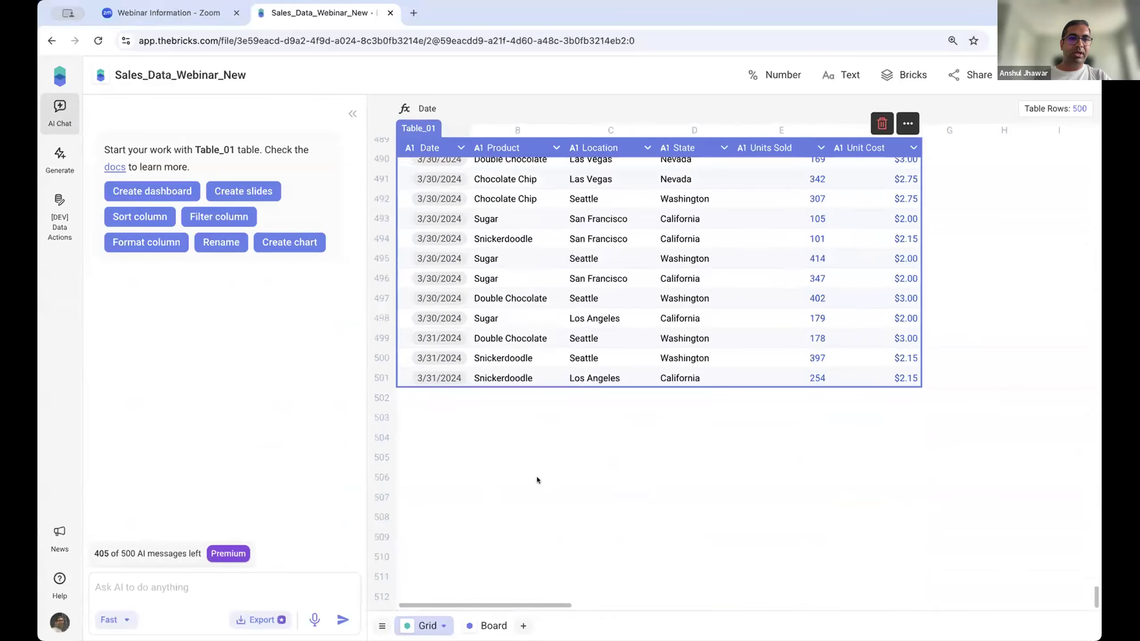
left_click(419, 477)
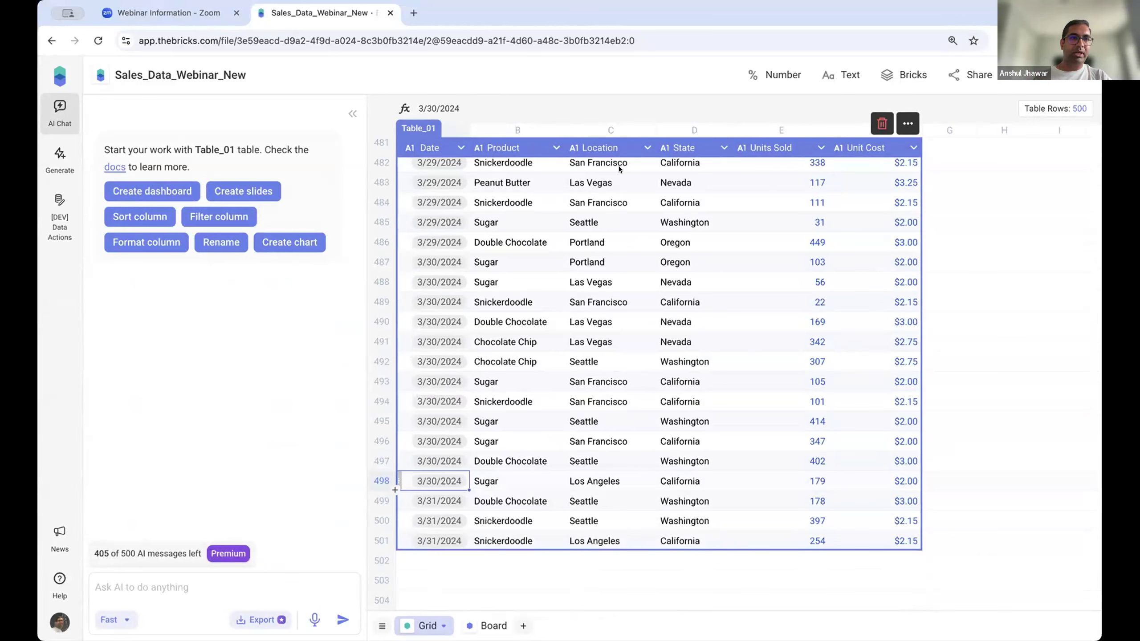
- Import the Sales_Data_April_2024.csv file with the option to import to the current file
left_click(1087, 92)
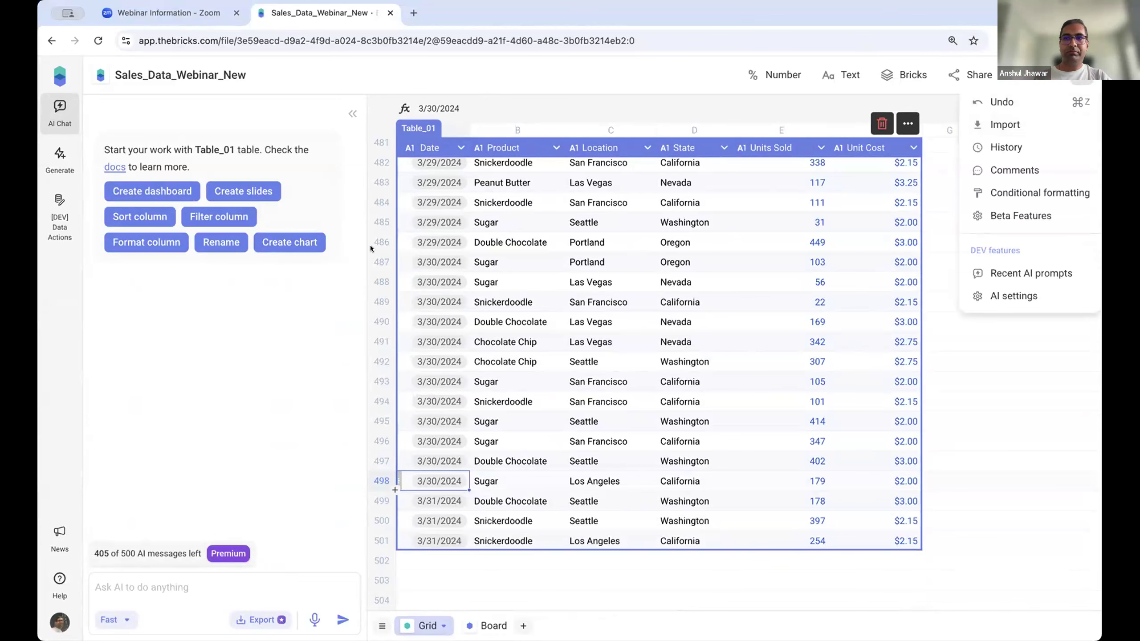
left_click(1014, 125)
left_click(386, 423)
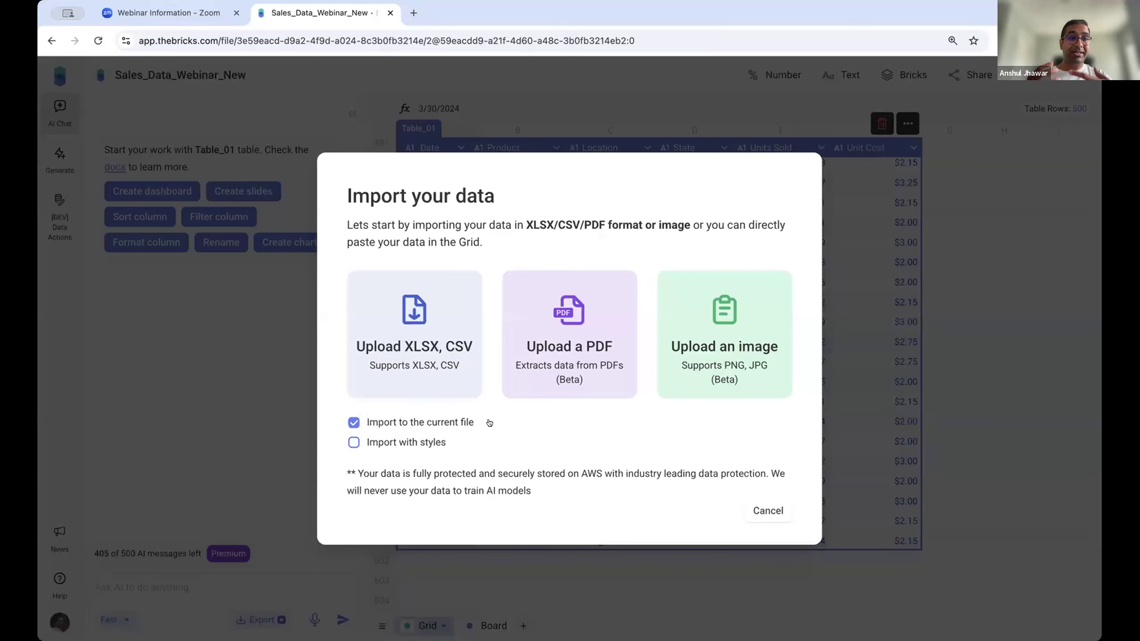
left_click(404, 369)
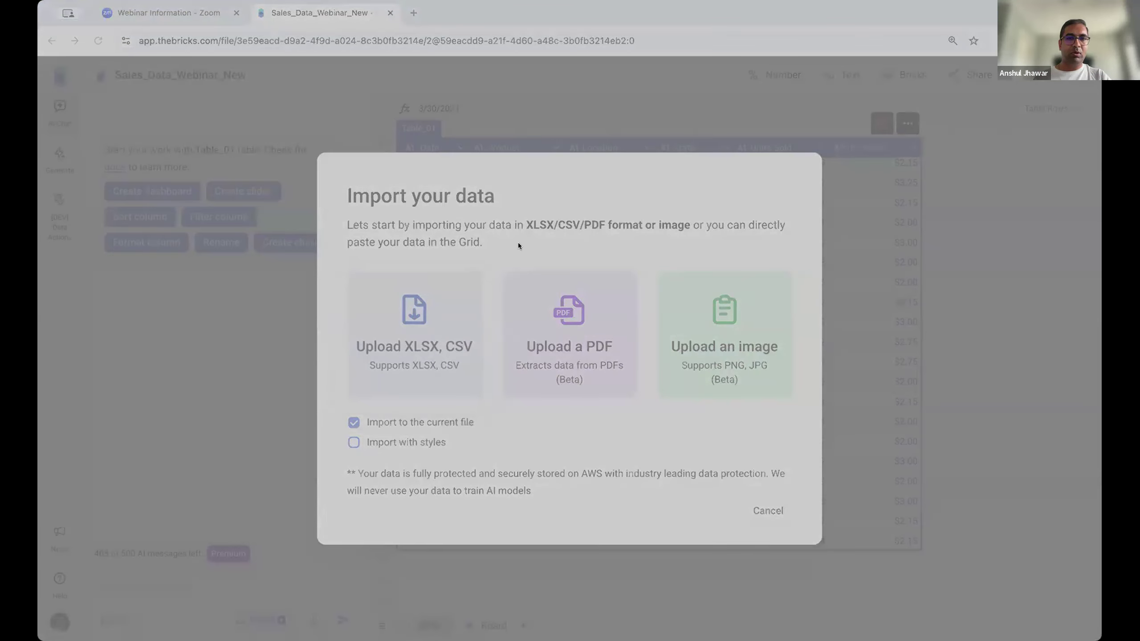
left_click(782, 447)
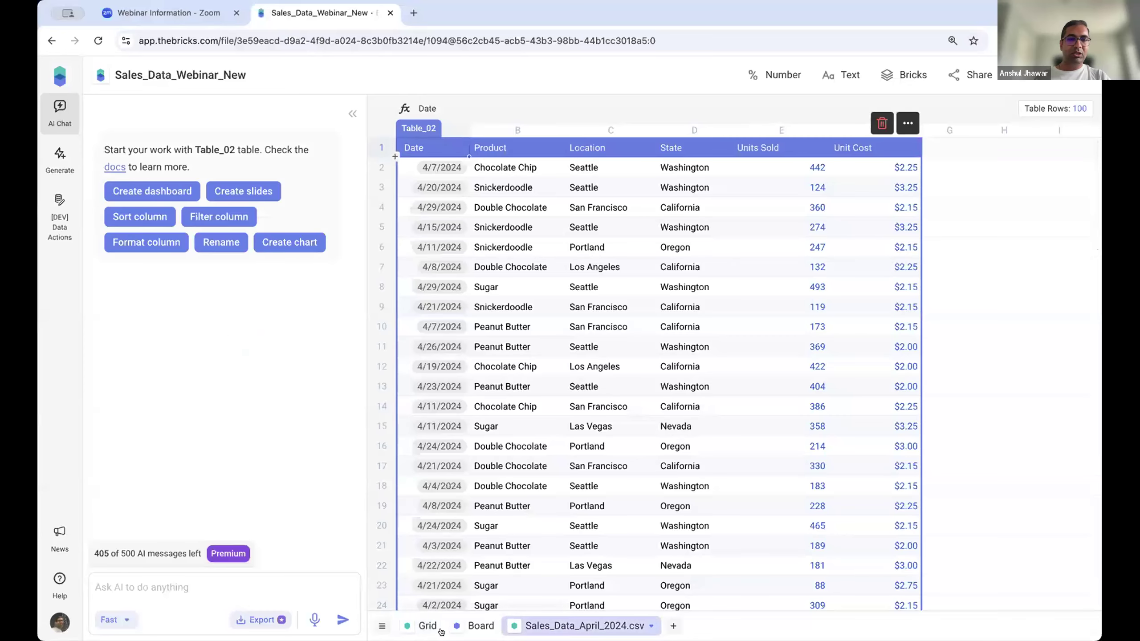
- Review the original table in the Grid sheet, then move the Sales_Data_April_2024.csv sheet ahead of Board and look through its rows
left_click(424, 626)
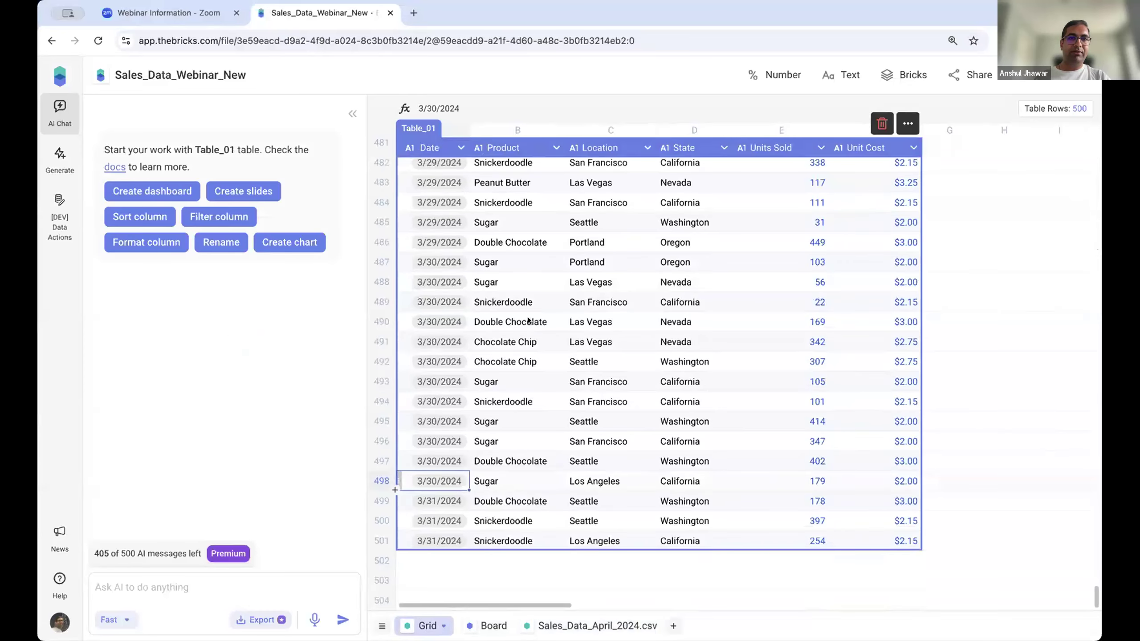
scroll(498, 171, "up", 10)
scroll(485, 351, "down", 11)
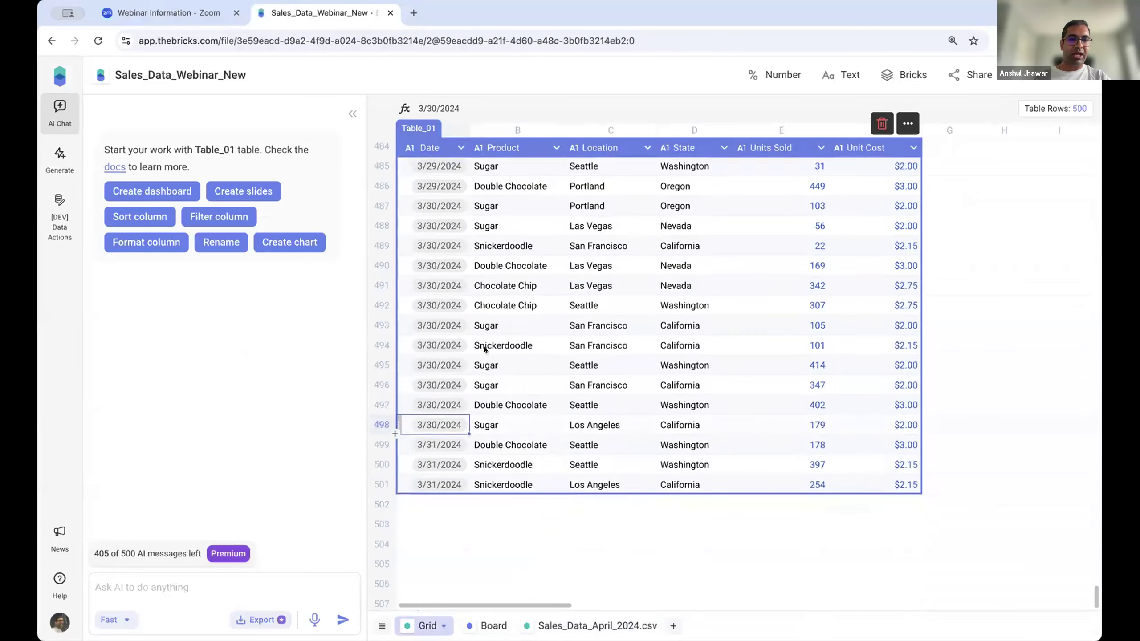
left_click_drag(581, 623, 477, 627)
scroll(528, 389, "down", 18)
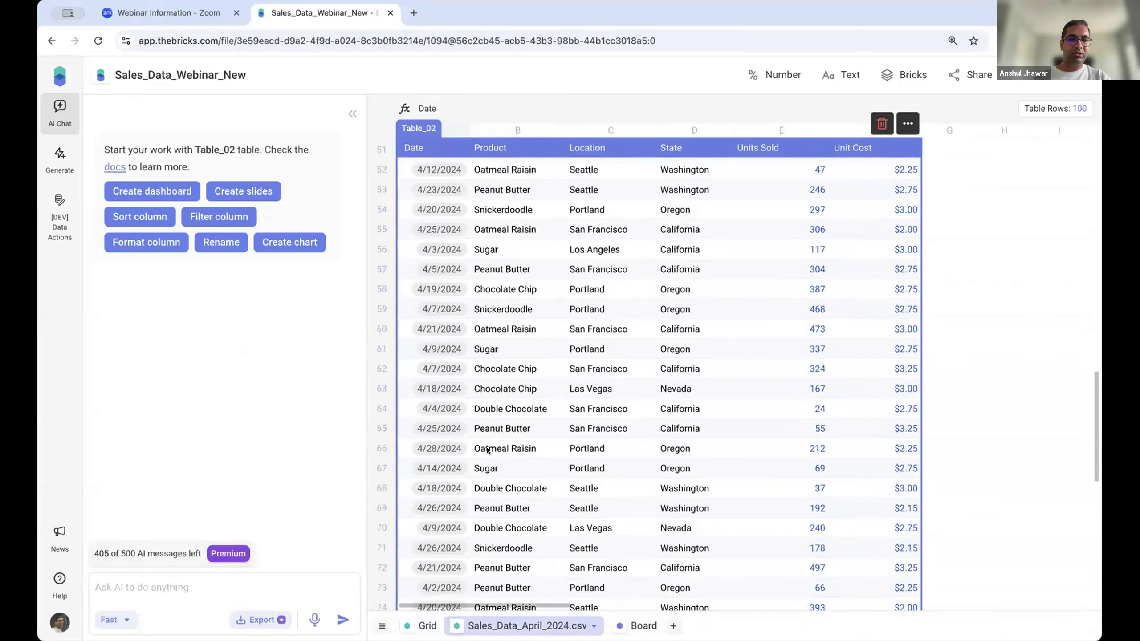
- Begin an AI chat prompt reading "Create a dashboard from Table_01 and Table_02", referencing both tables
left_click(187, 586)
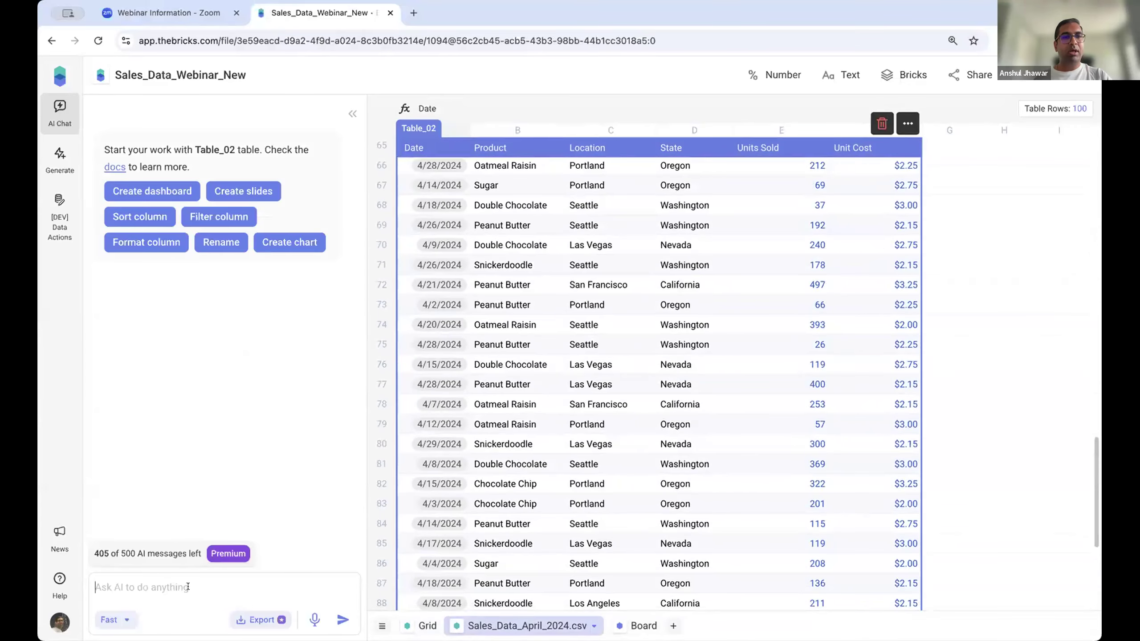
left_click(60, 159)
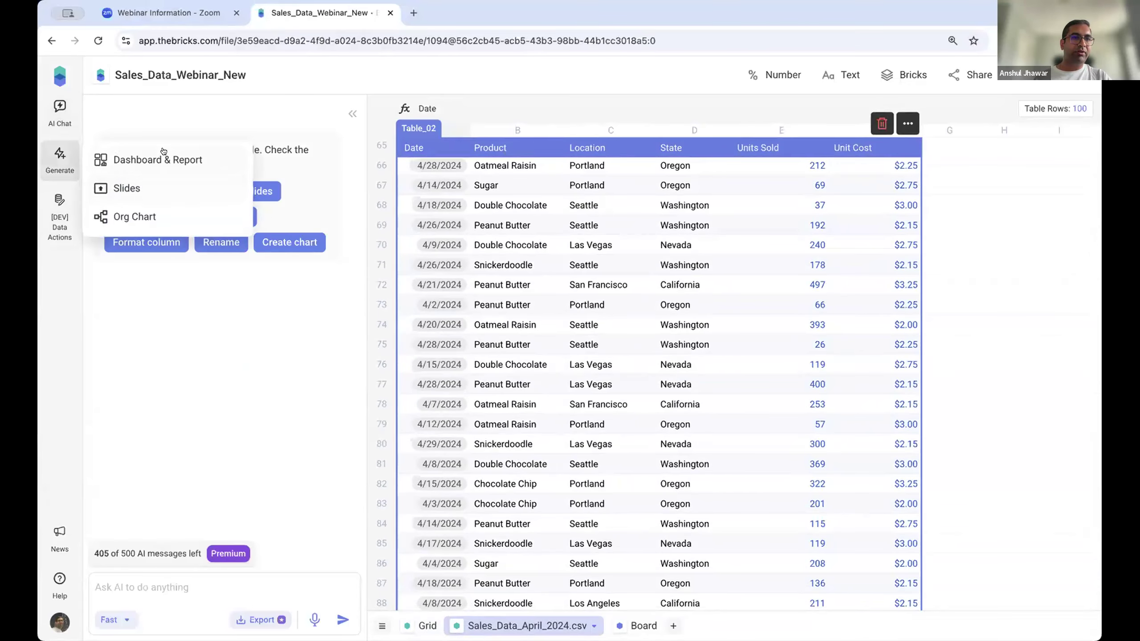
left_click(157, 586)
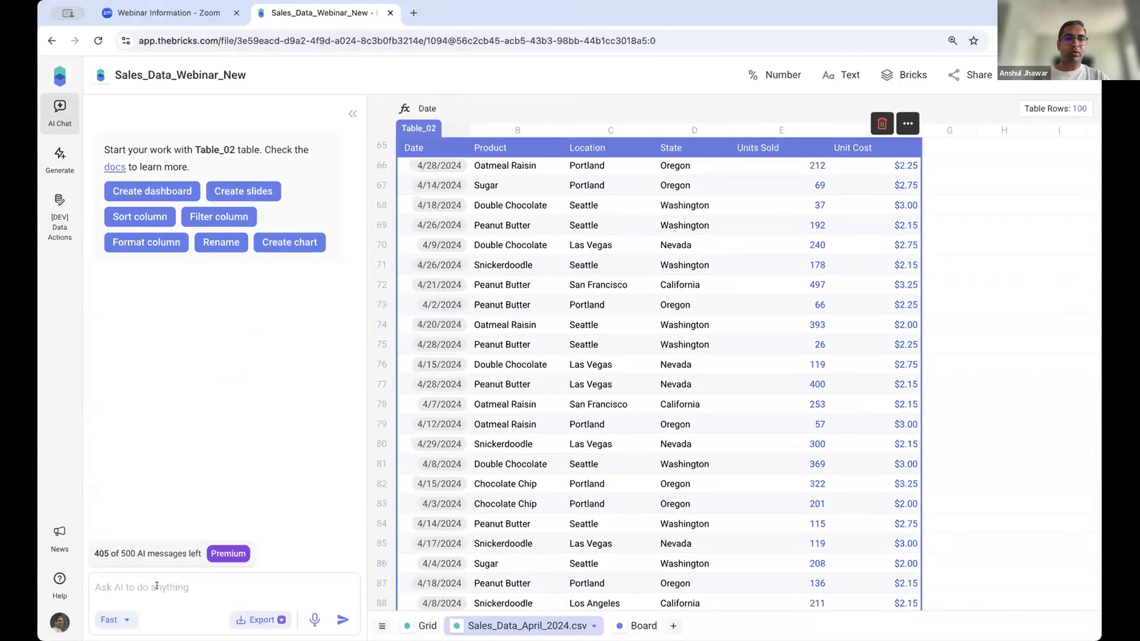
type("Create a dashboard from tab")
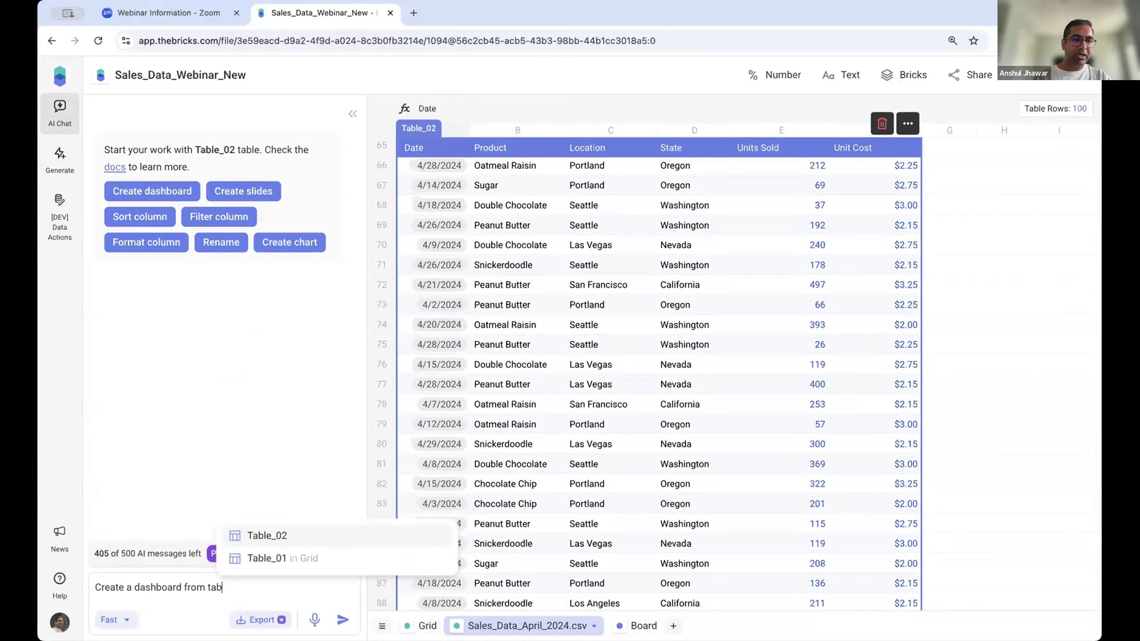
key("Down")
key("Return")
type("and Ta")
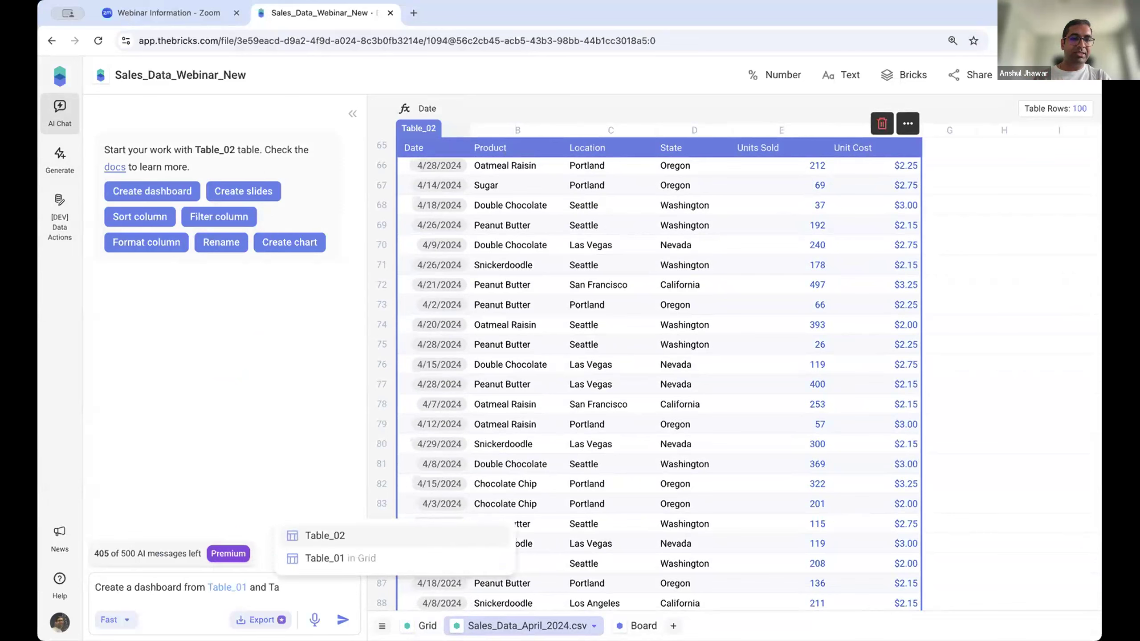
key("Return")
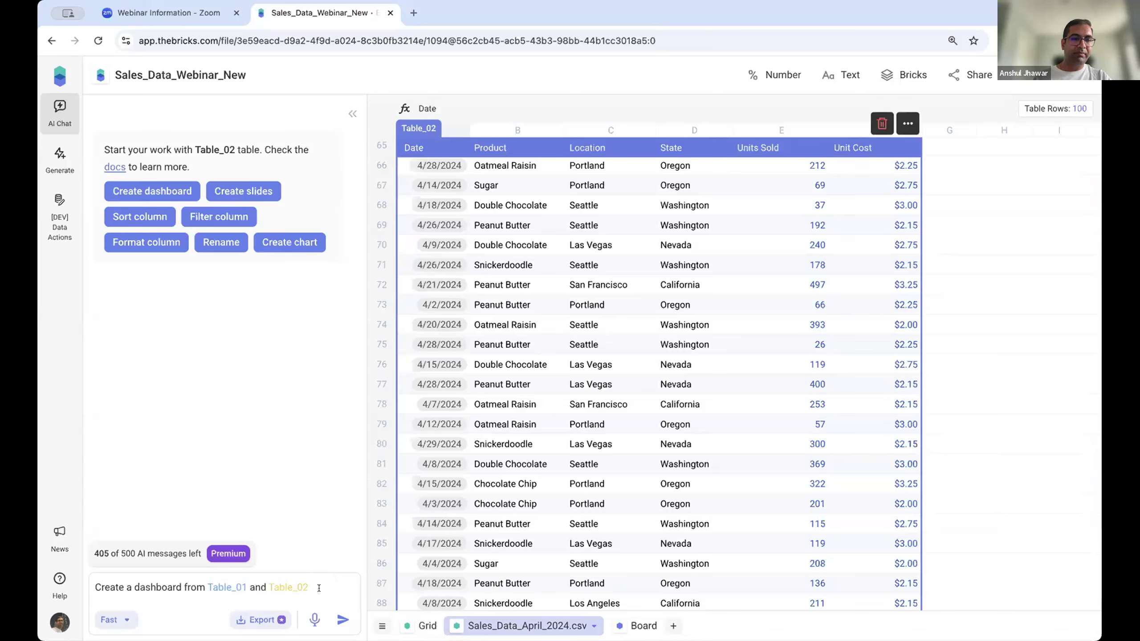
- Add "Make sure to consider date trends." to the AI prompt and submit it
type("Makesu")
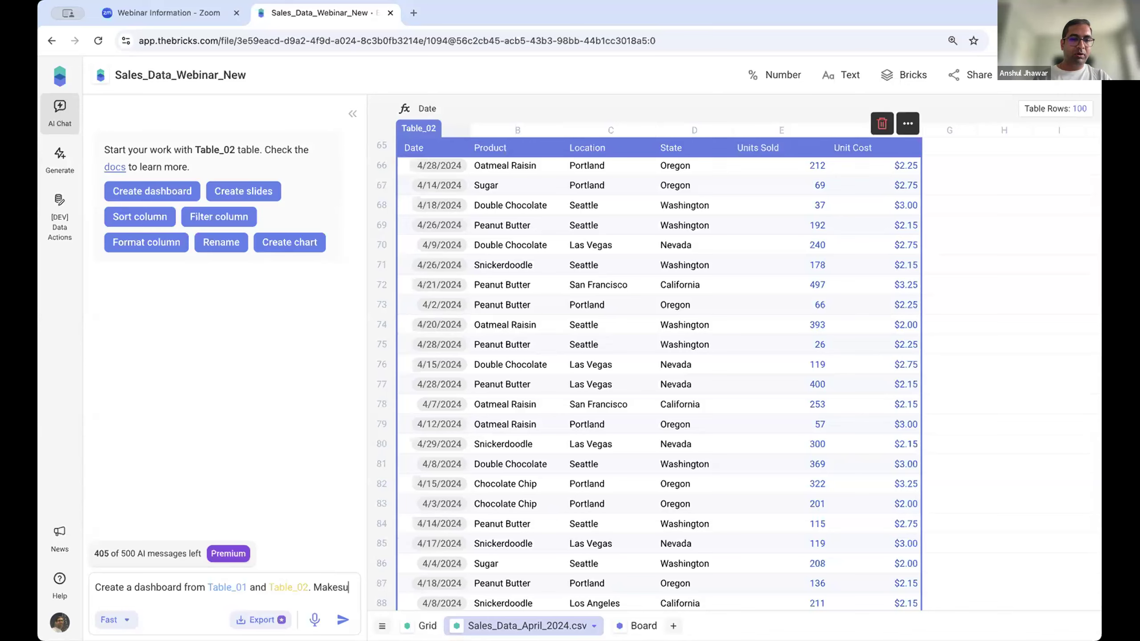
type("re")
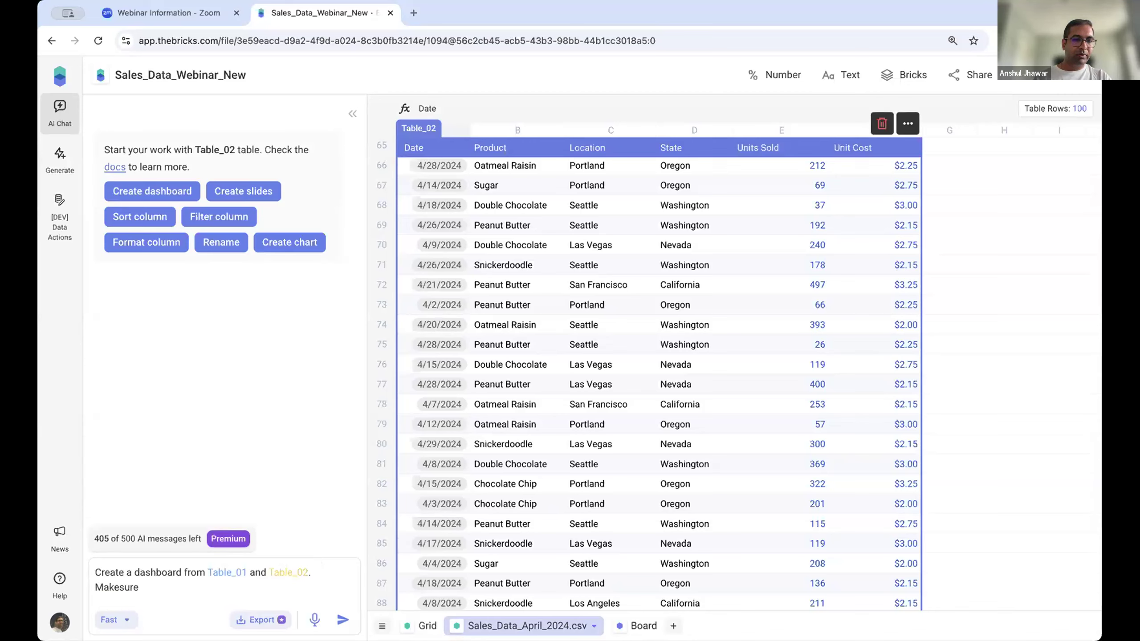
key("BackSpace")
key("BackSpace")
key("BackSpace")
key("BackSpace")
type("sure to co")
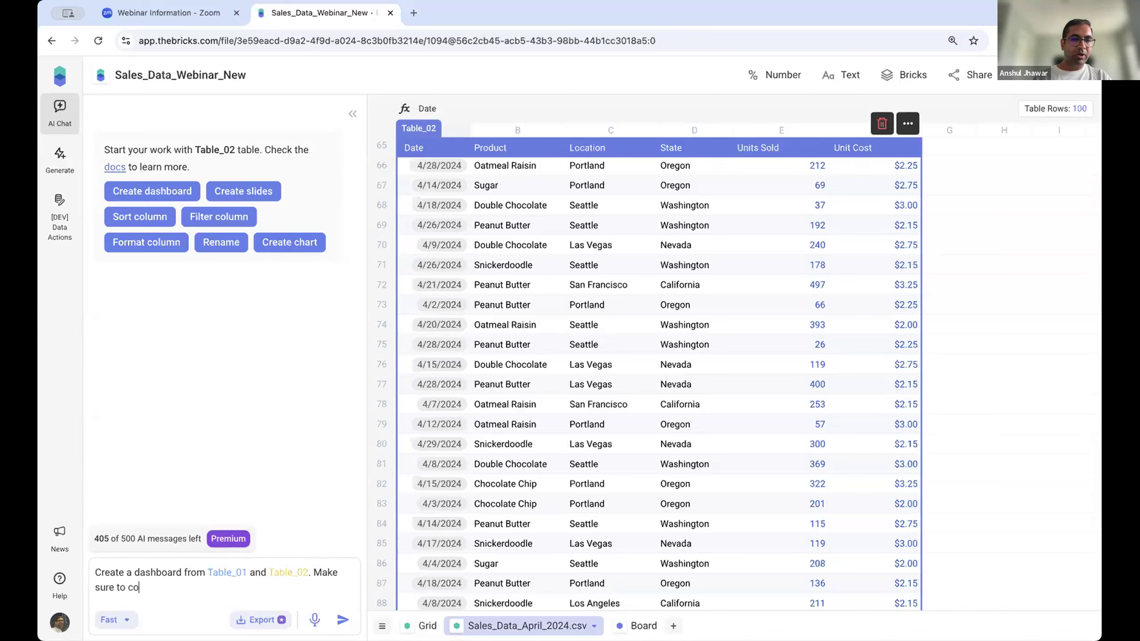
type("nsider date tr")
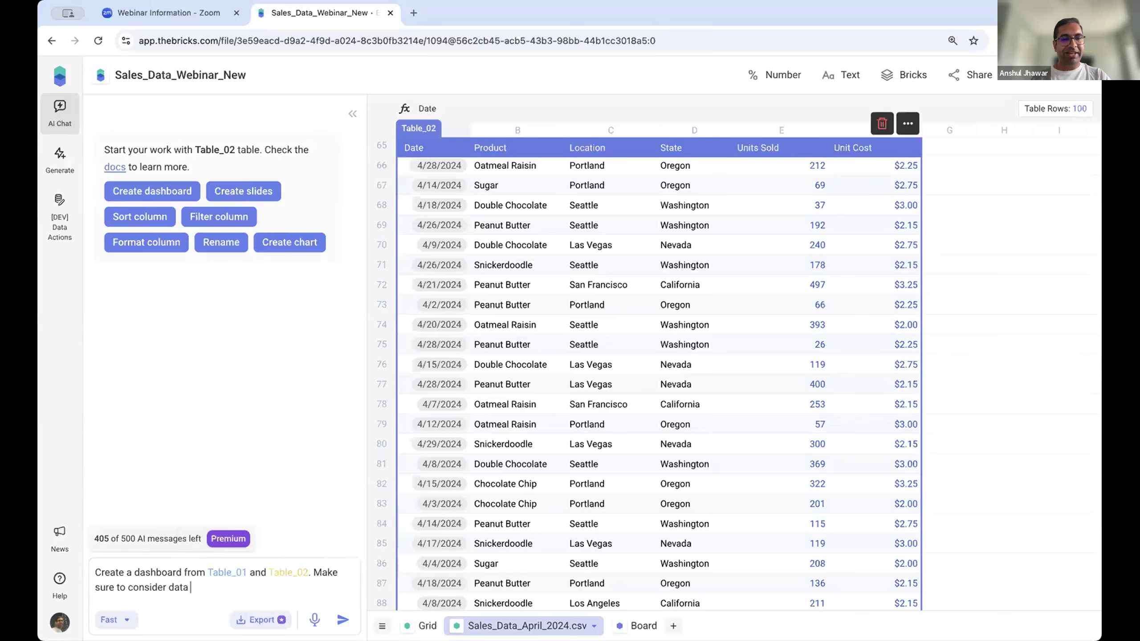
type("ends.")
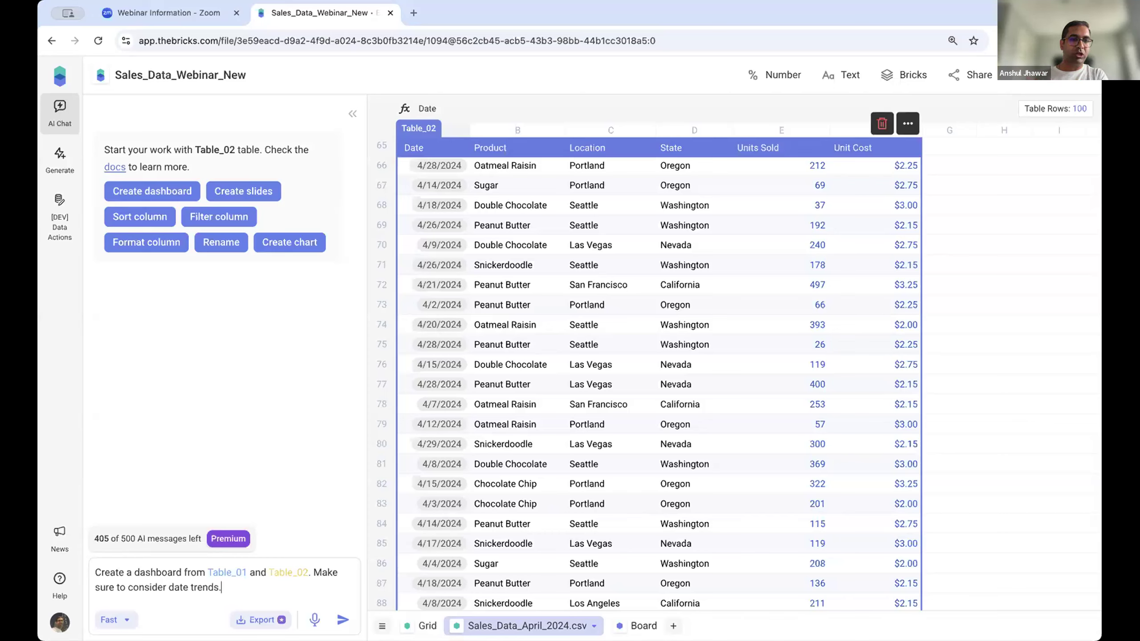
left_click(340, 619)
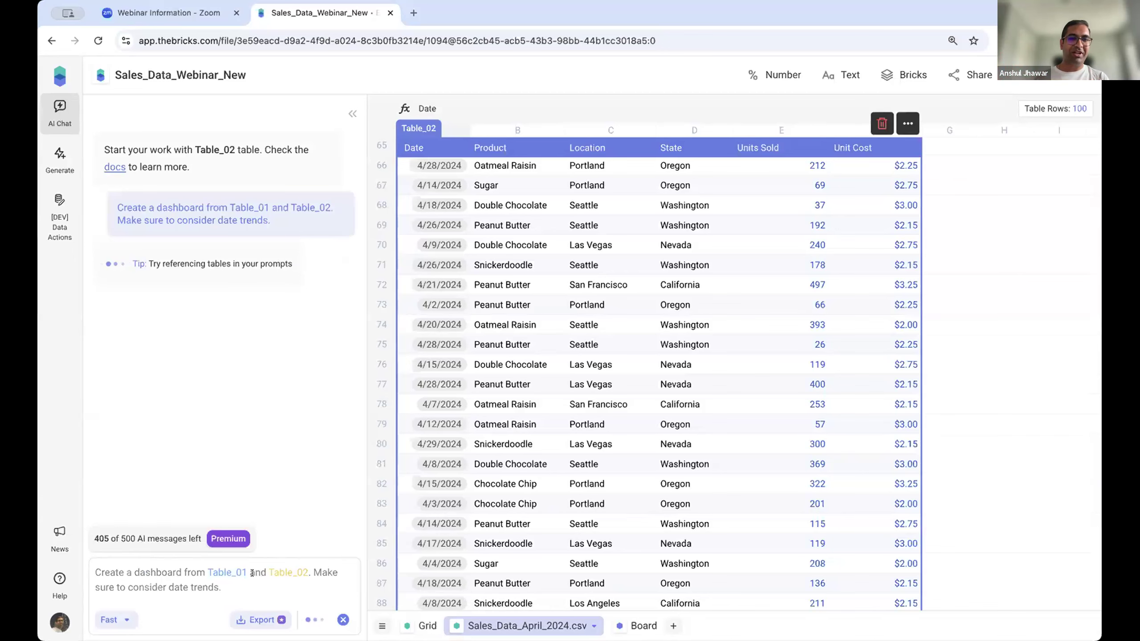
- Examine the Sales Dashboard being generated, from its charts down to the summary tables and back up to the header
left_click(515, 347)
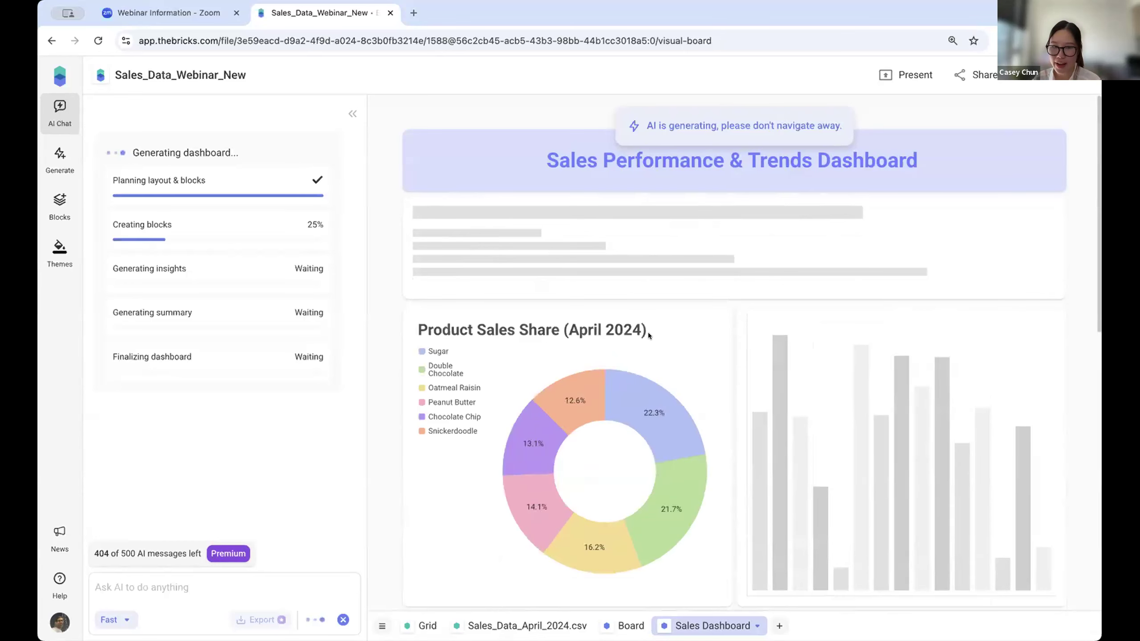
scroll(592, 397, "down", 2)
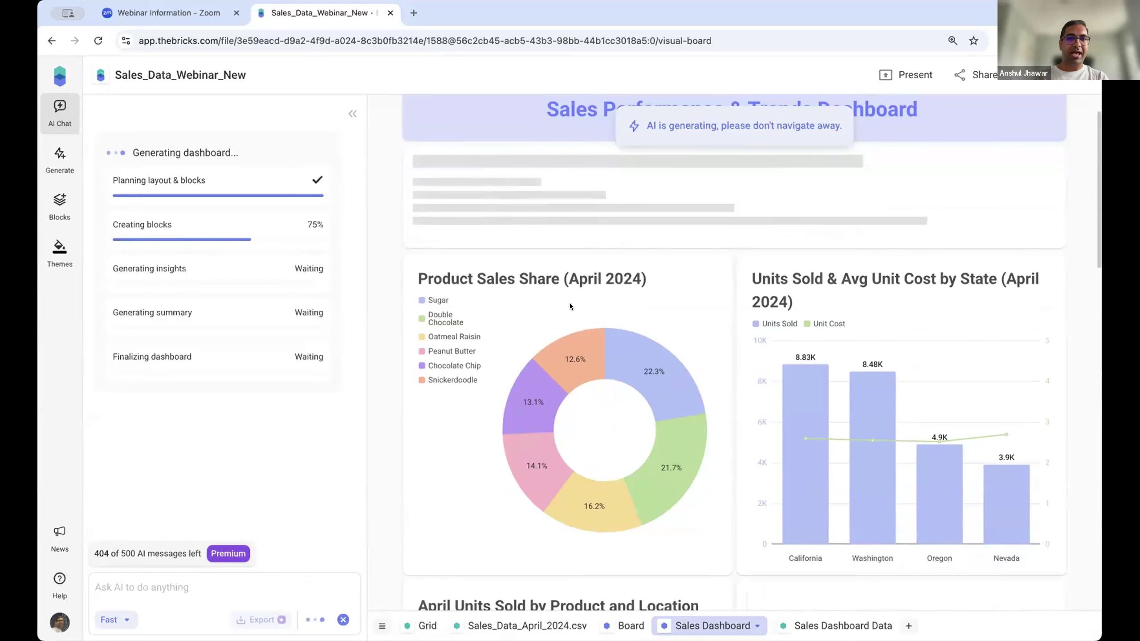
scroll(559, 405, "down", 2)
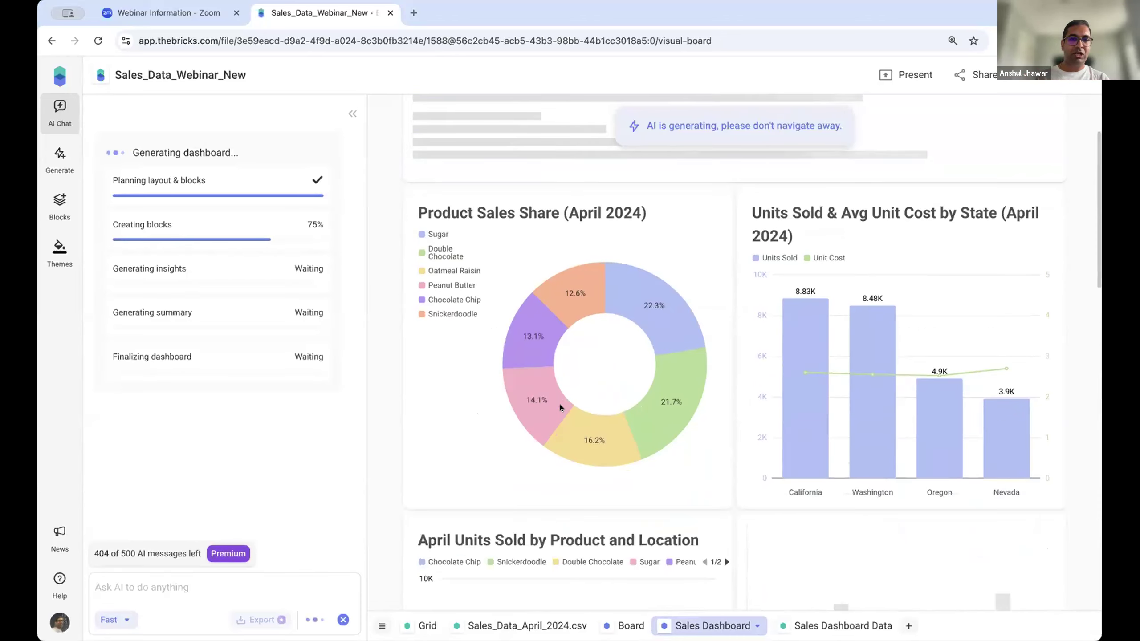
scroll(559, 447, "down", 8)
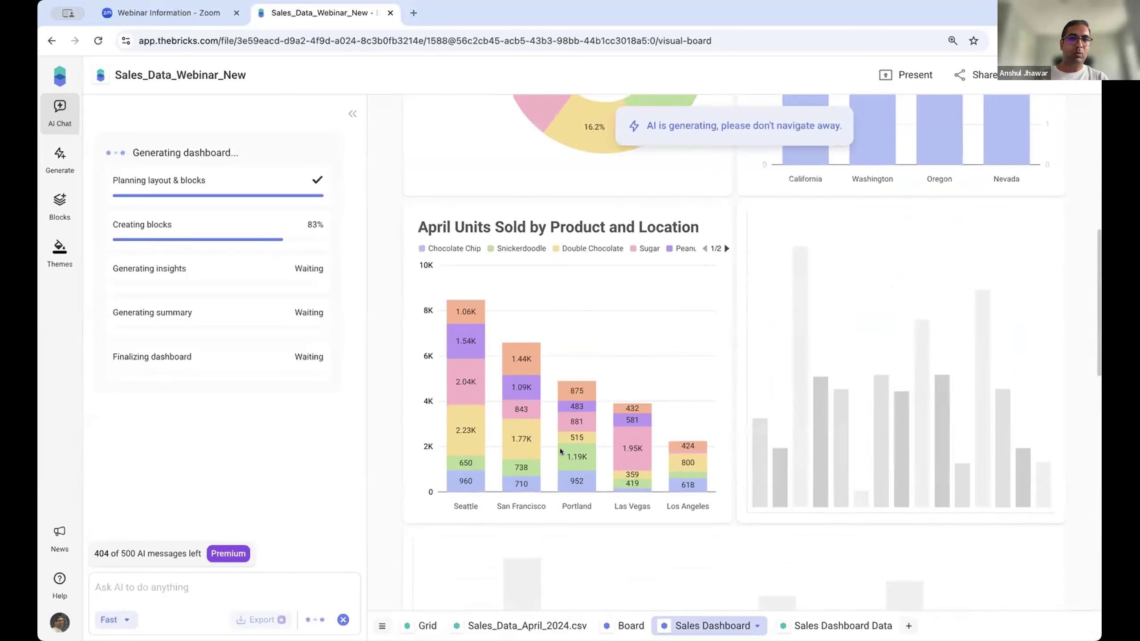
scroll(559, 448, "up", 3)
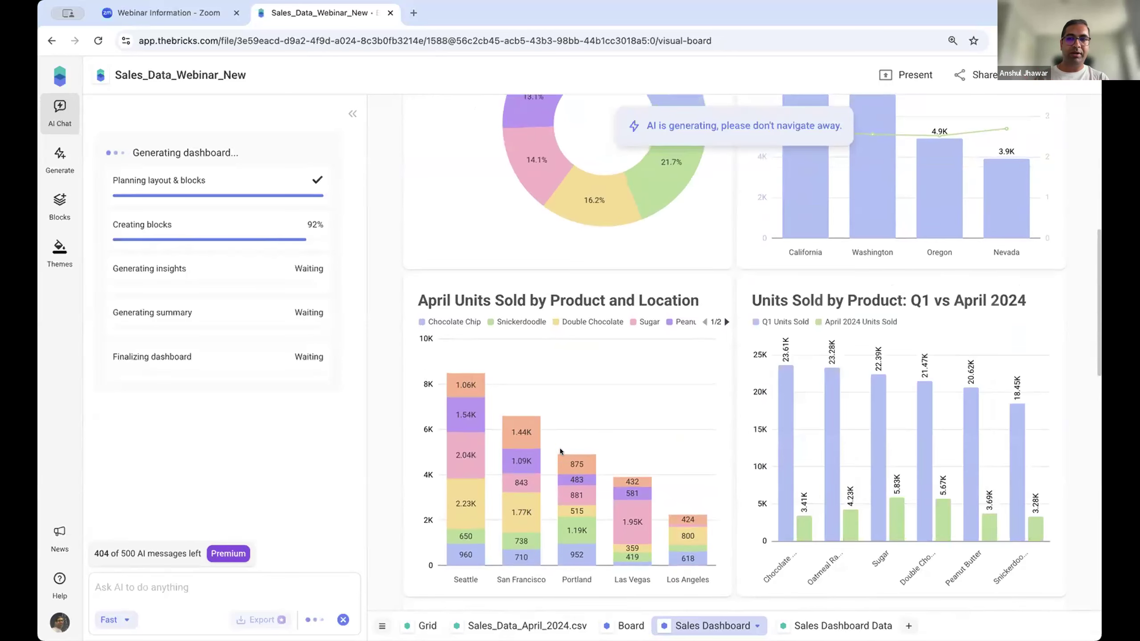
scroll(559, 448, "down", 15)
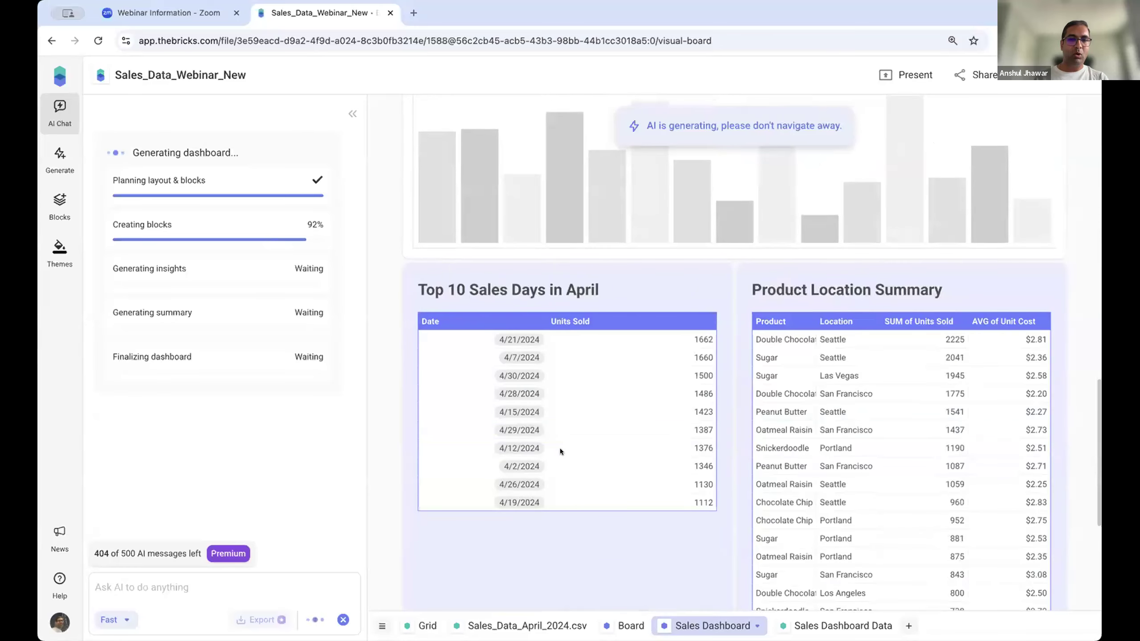
scroll(566, 311, "up", 2)
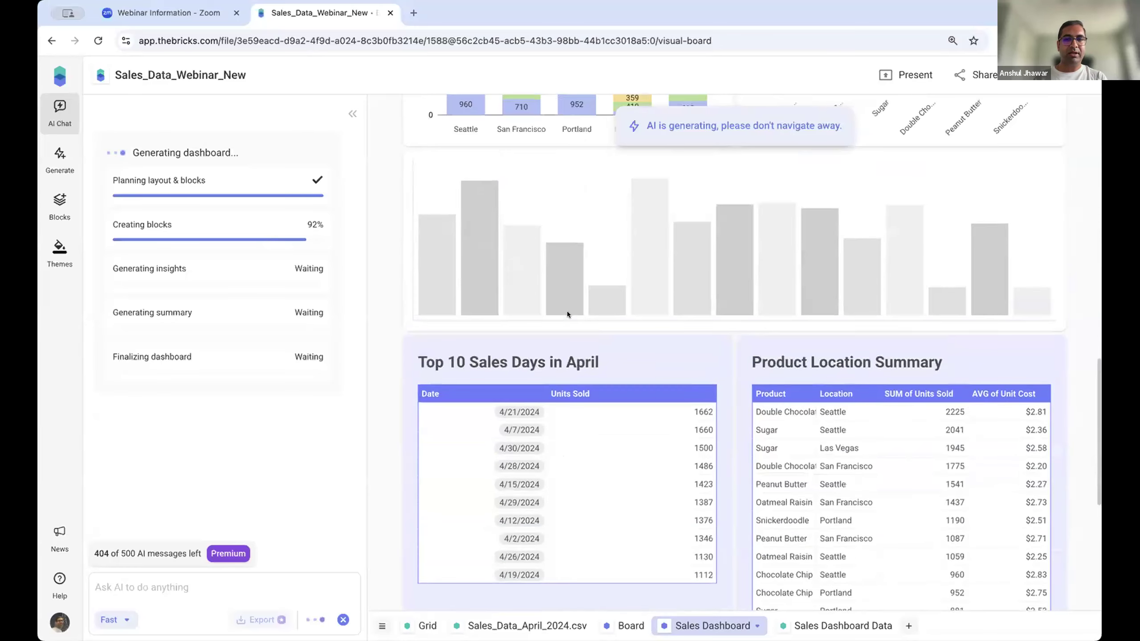
scroll(566, 311, "up", 2)
scroll(665, 303, "up", 5)
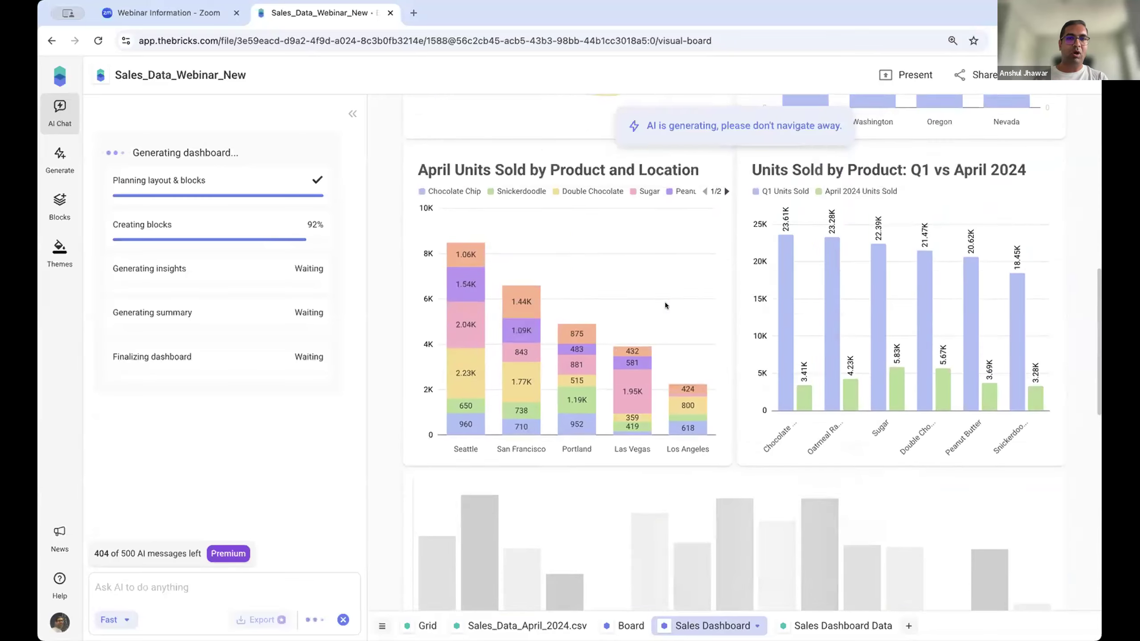
scroll(665, 303, "up", 8)
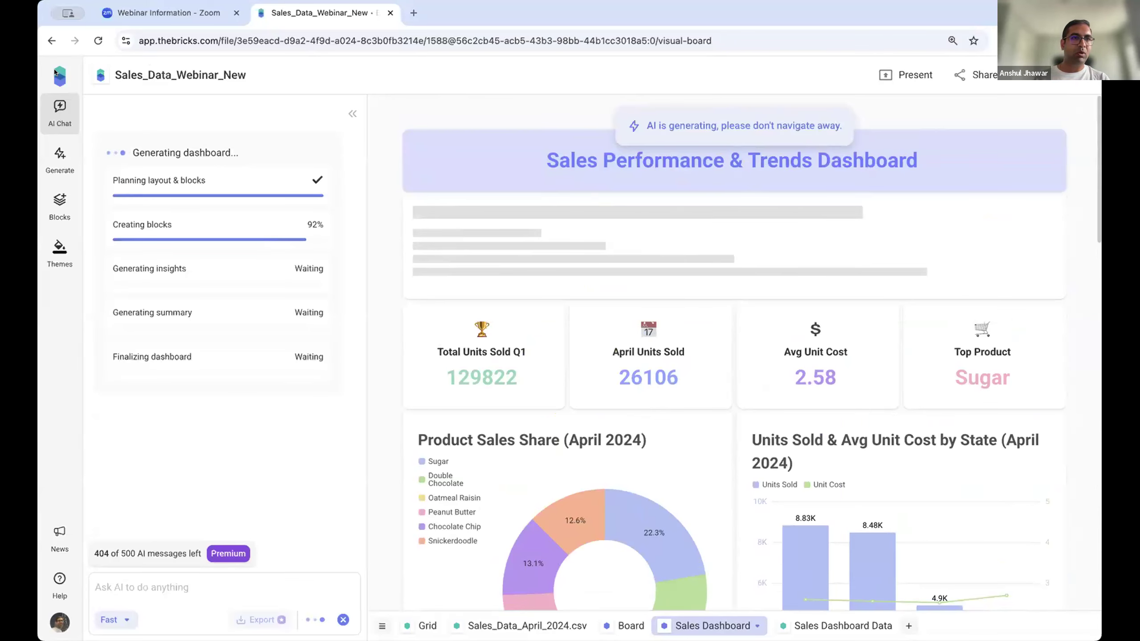
- Return to the Webinars file list, open the older of the two recent unicorn_data files and collapse its AI chat panel
left_click(56, 71)
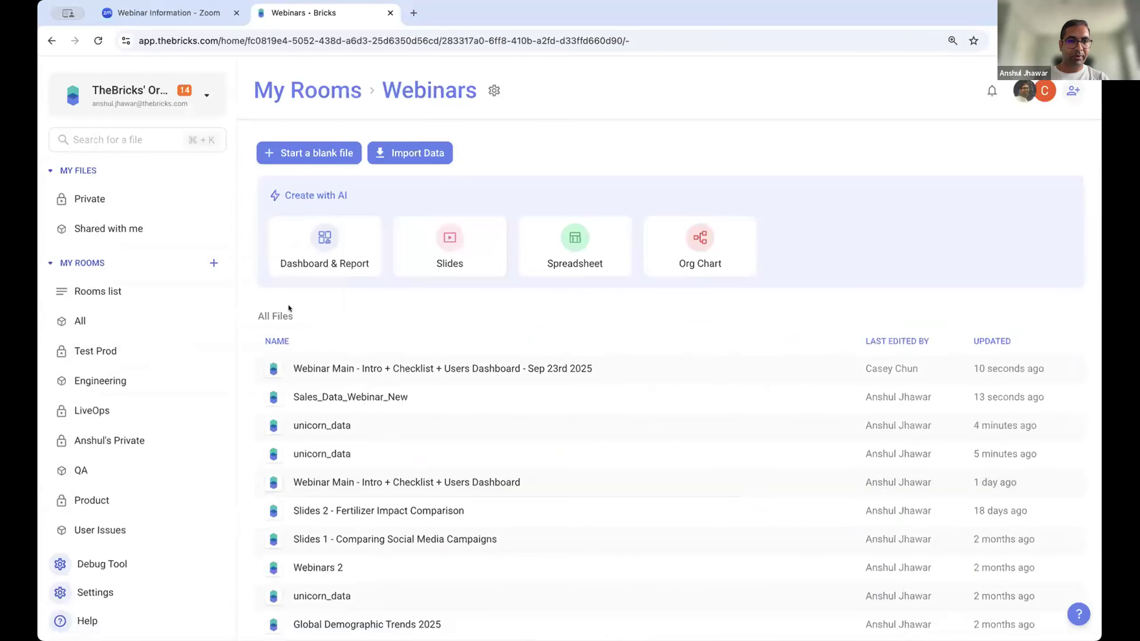
left_click(334, 453)
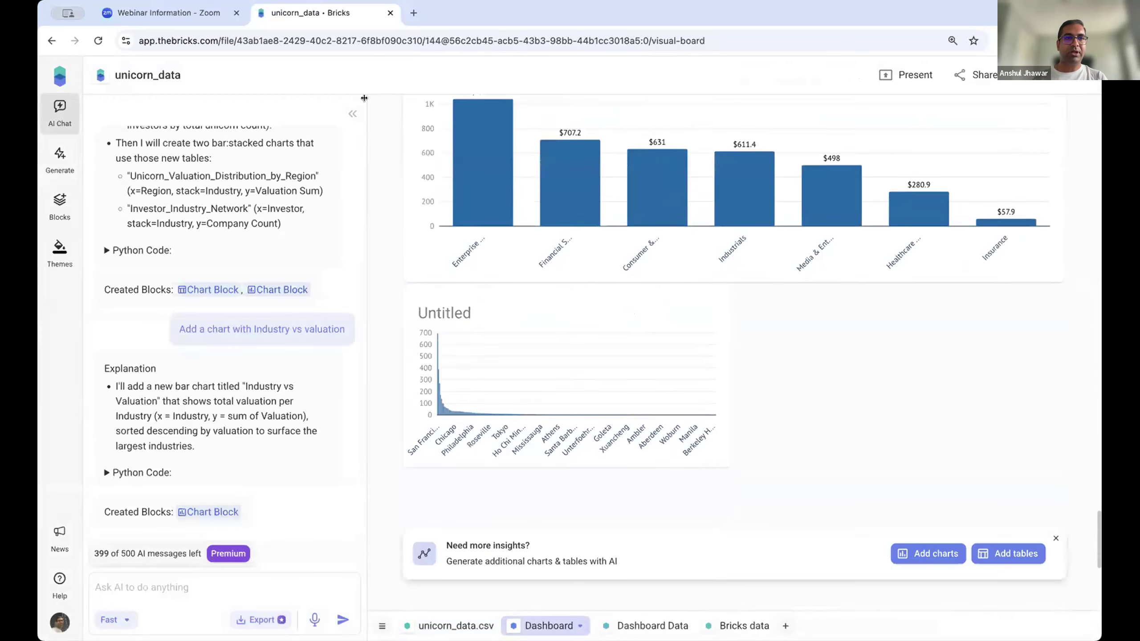
left_click(352, 114)
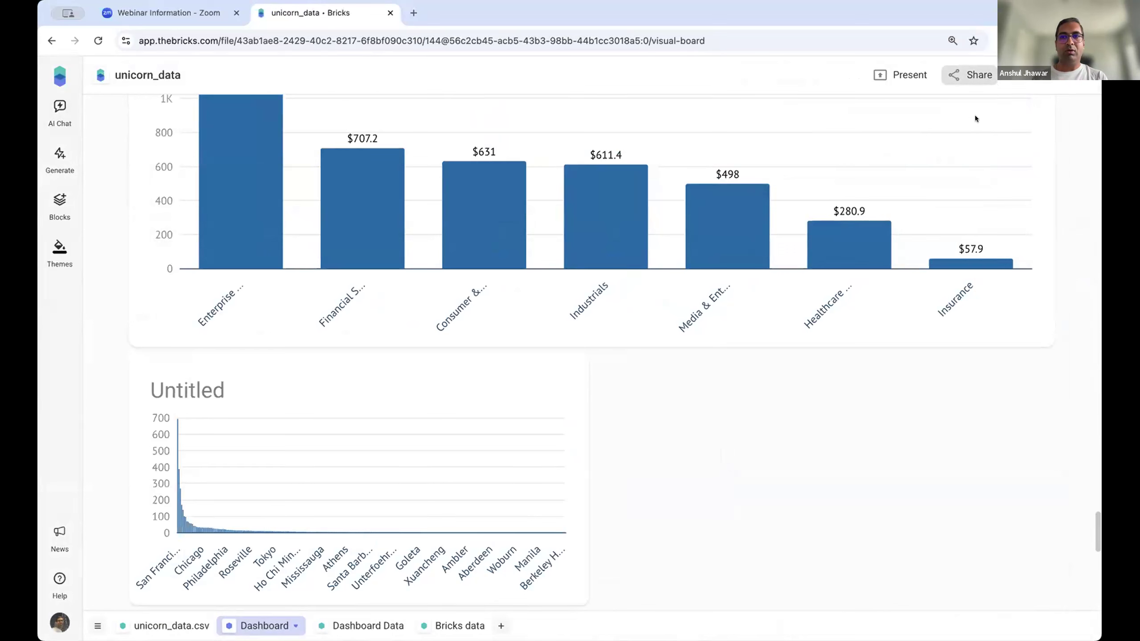
- Share the unicorn_data file by inviting a colleague found by searching for their name
left_click(976, 75)
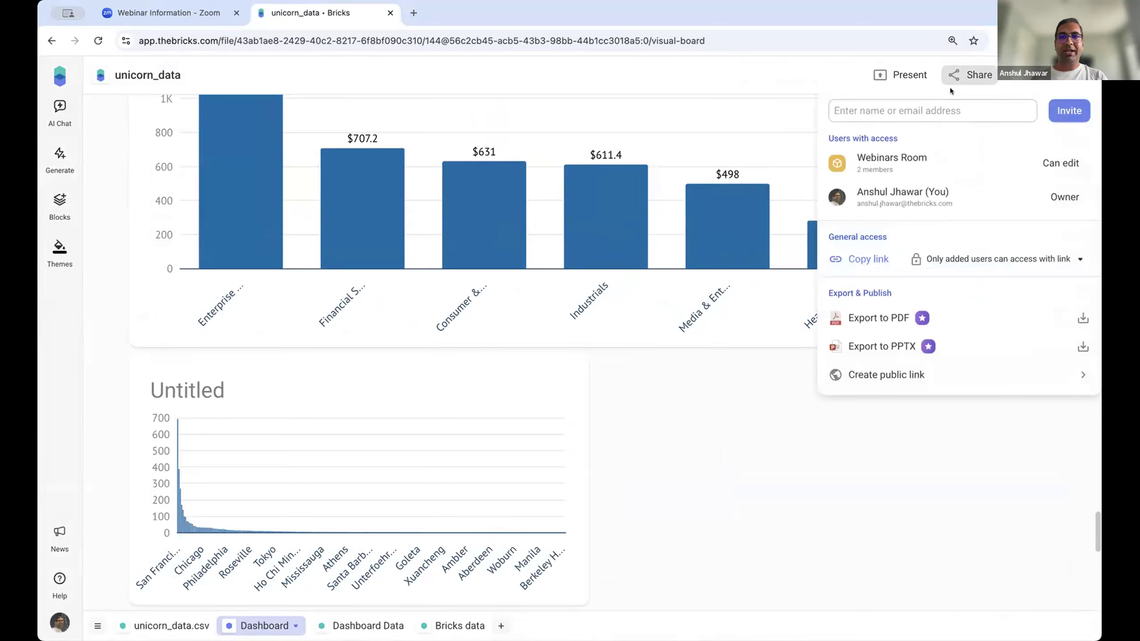
left_click(918, 110)
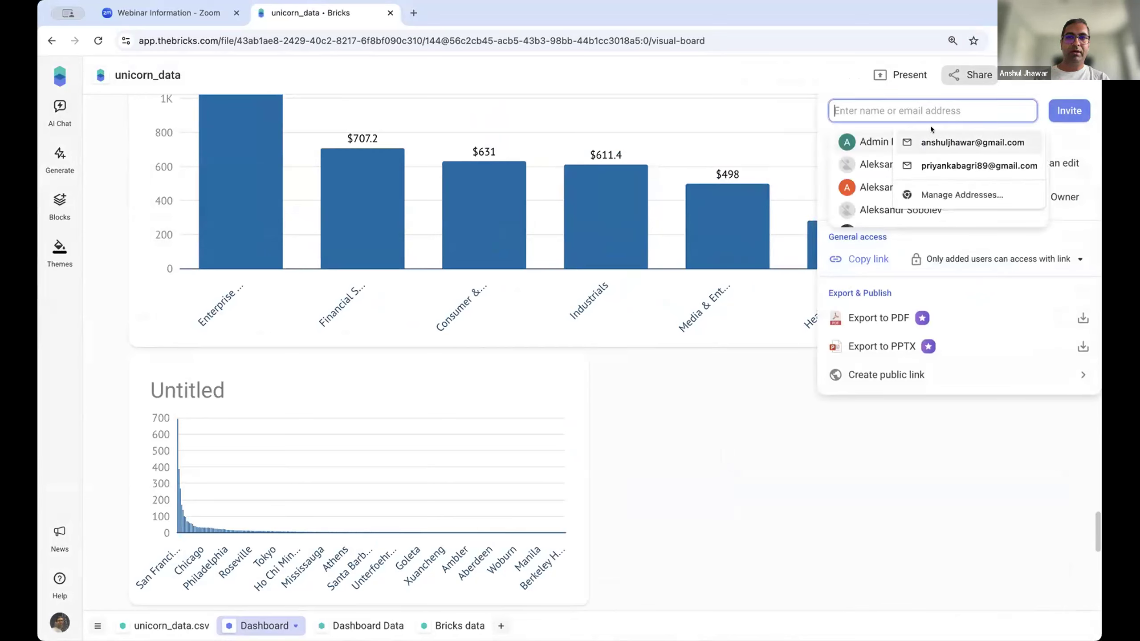
type("cas")
left_click(886, 143)
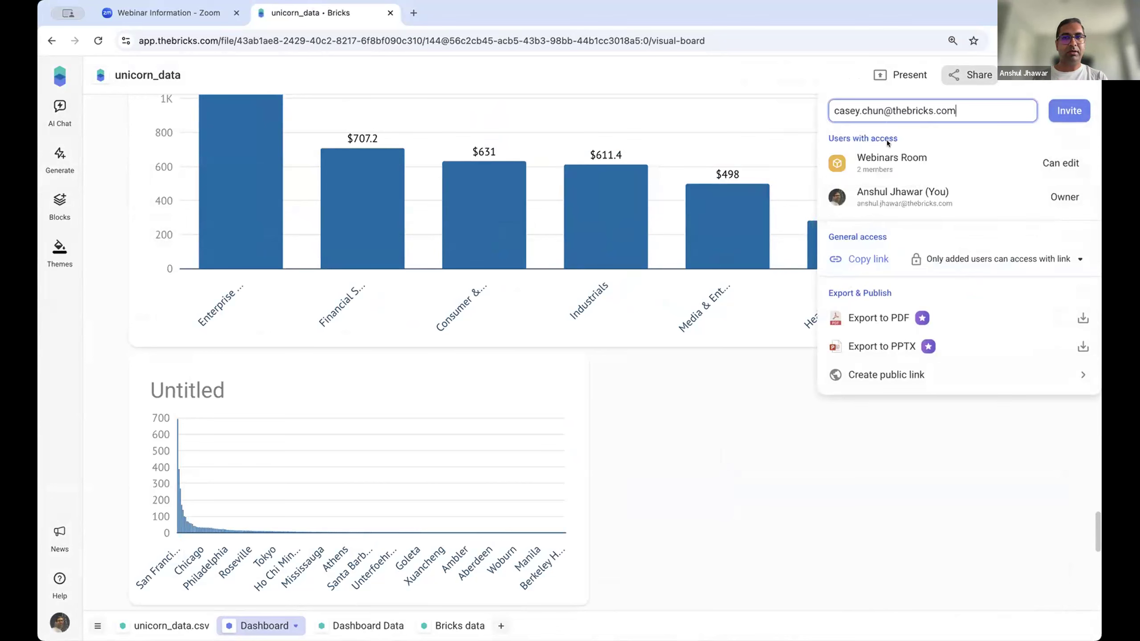
left_click(1069, 111)
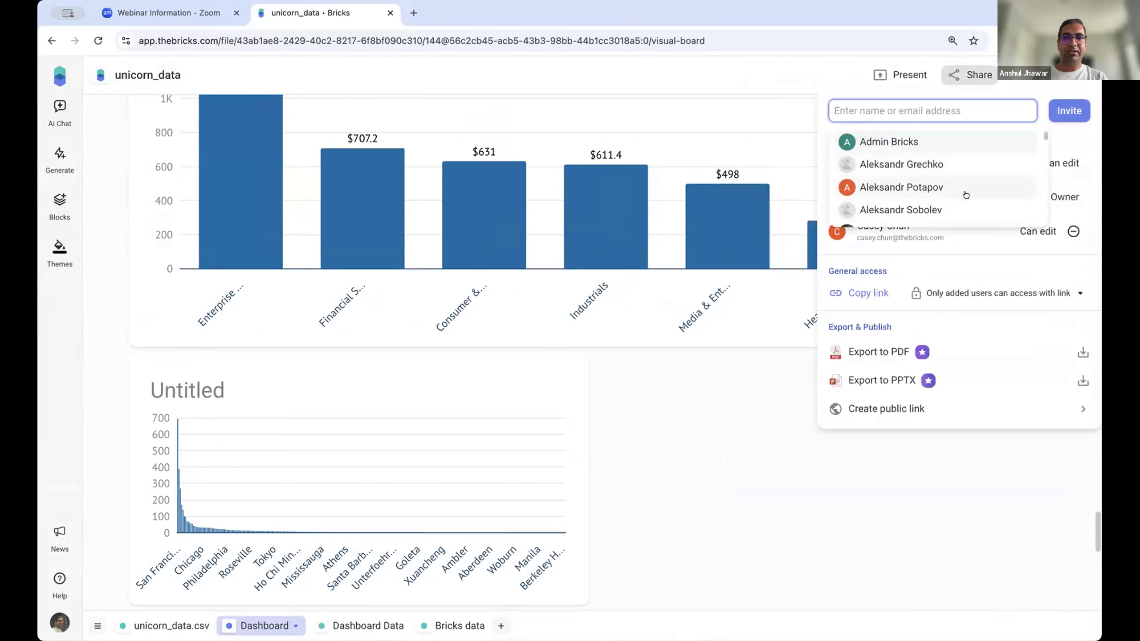
left_click(909, 165)
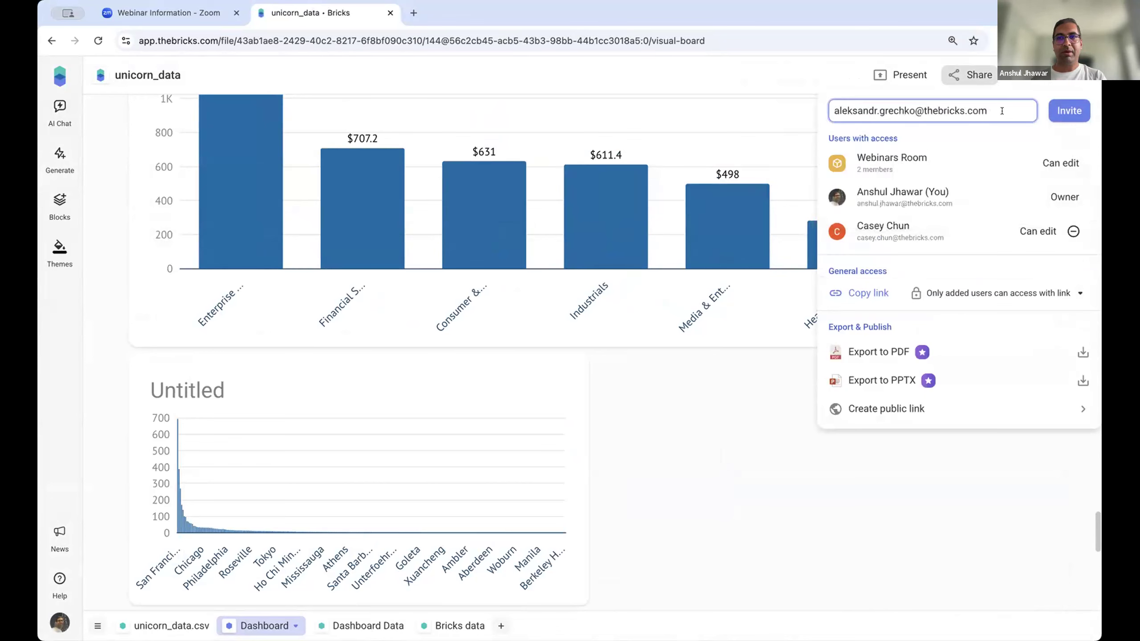
left_click_drag(1015, 109, 800, 103)
key("BackSpace")
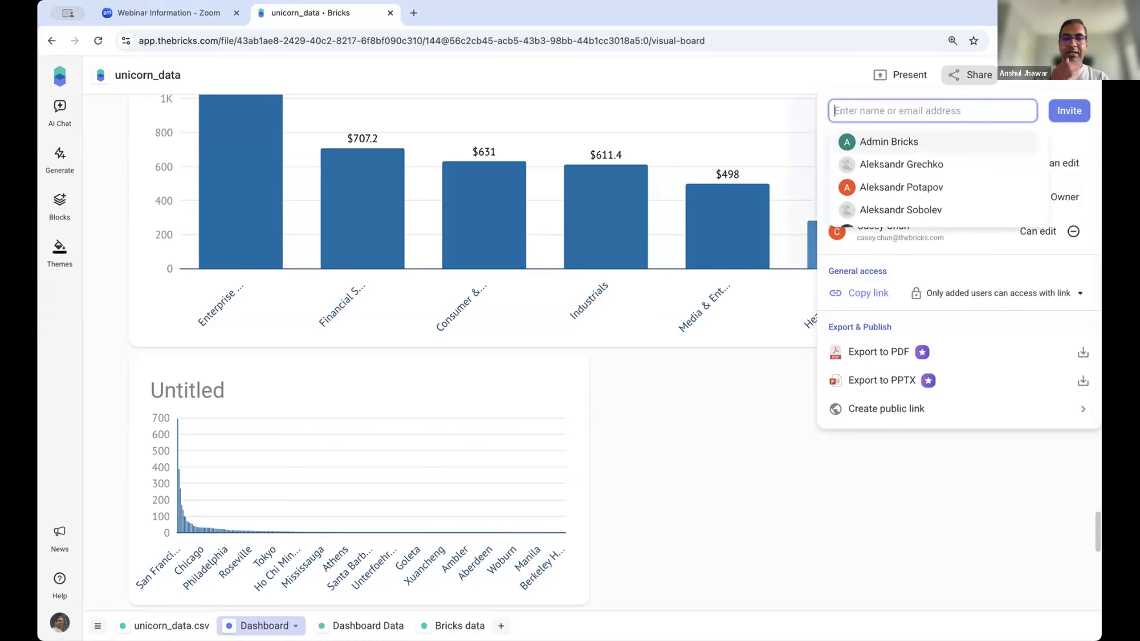
left_click(804, 66)
left_click(957, 71)
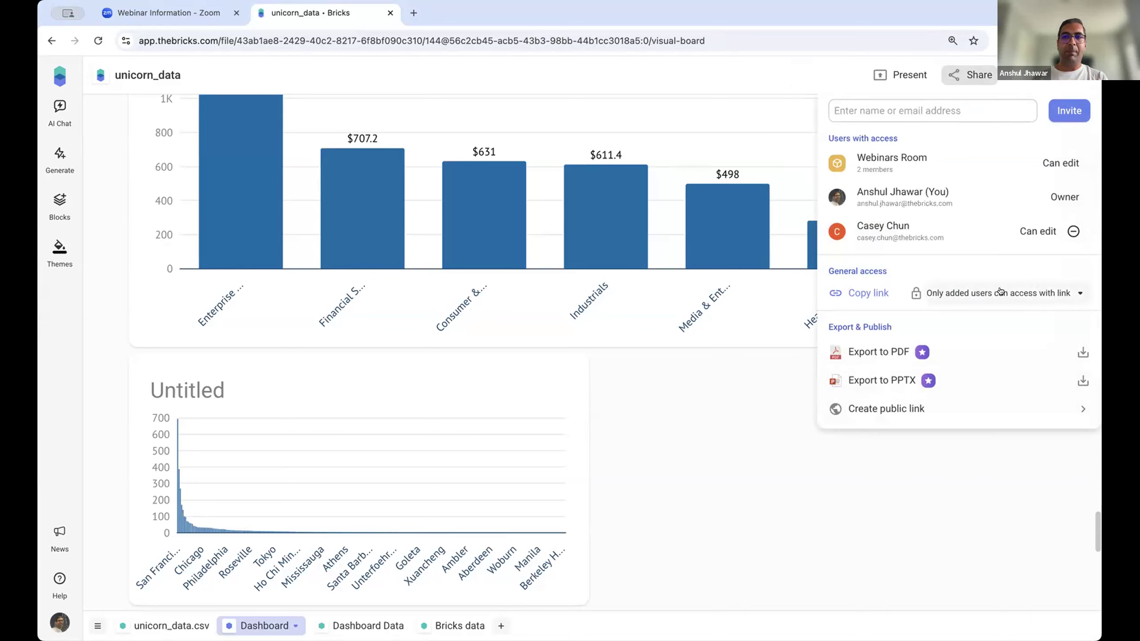
- Copy the file's share link and set general access to "Any user with the link can edit"
left_click(861, 291)
left_click(975, 293)
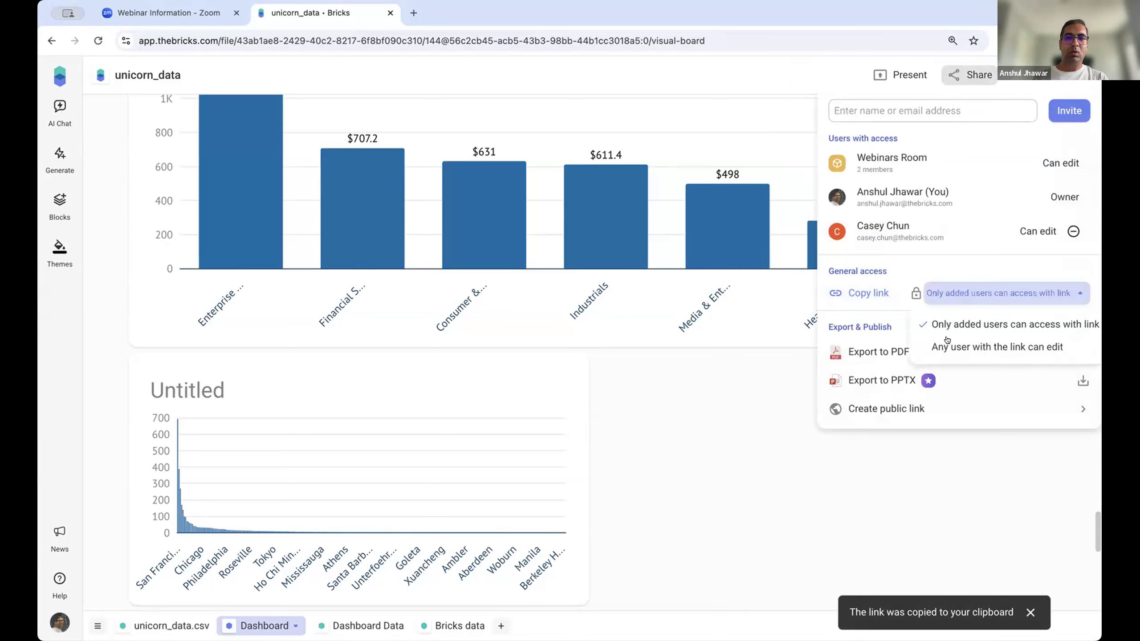
left_click(949, 346)
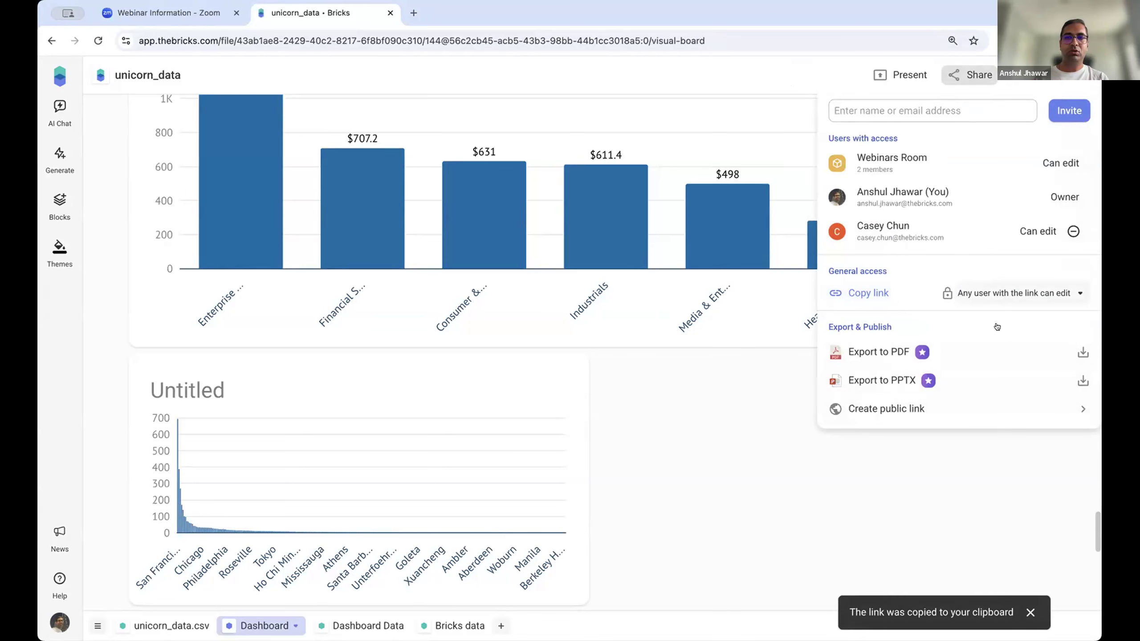
- Review the link access options without changing them and export the dashboard to PDF
left_click(983, 295)
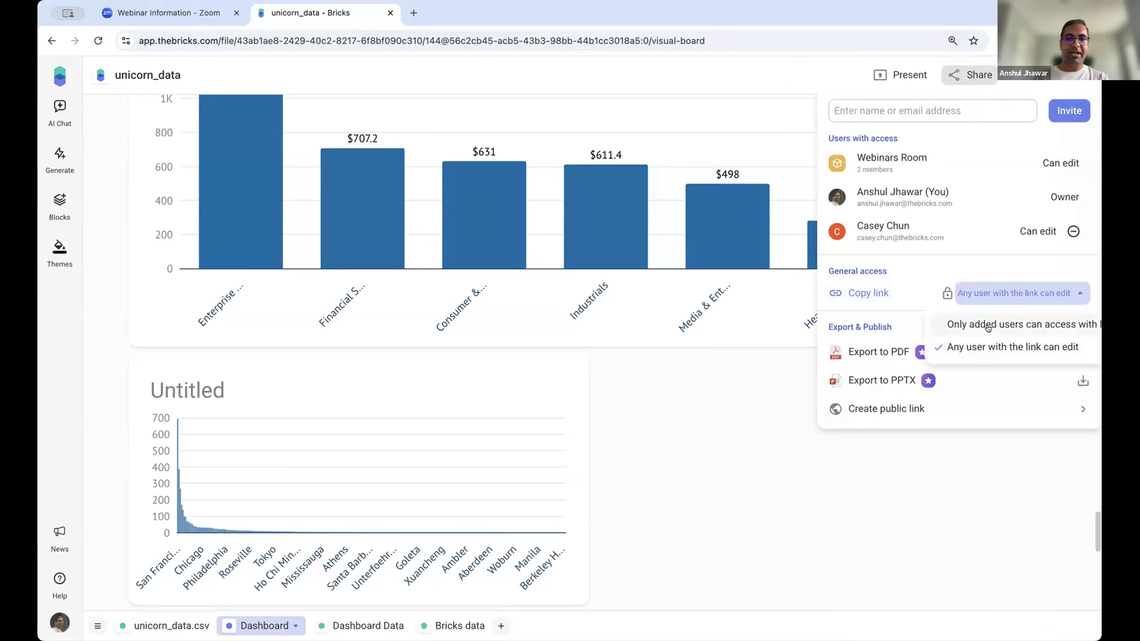
left_click(991, 276)
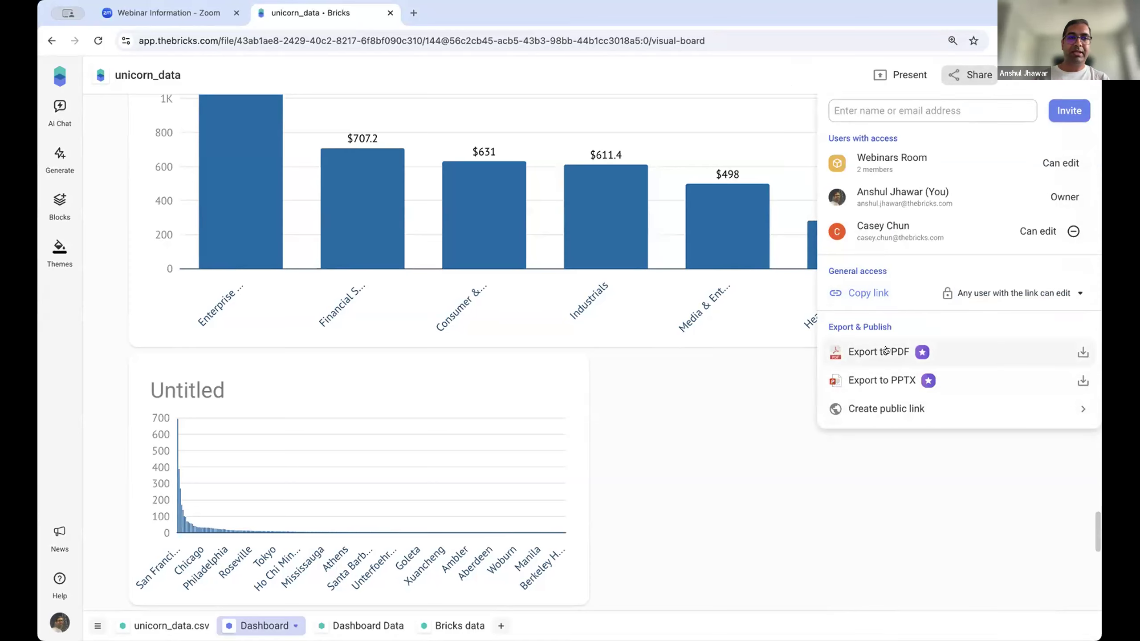
left_click(869, 352)
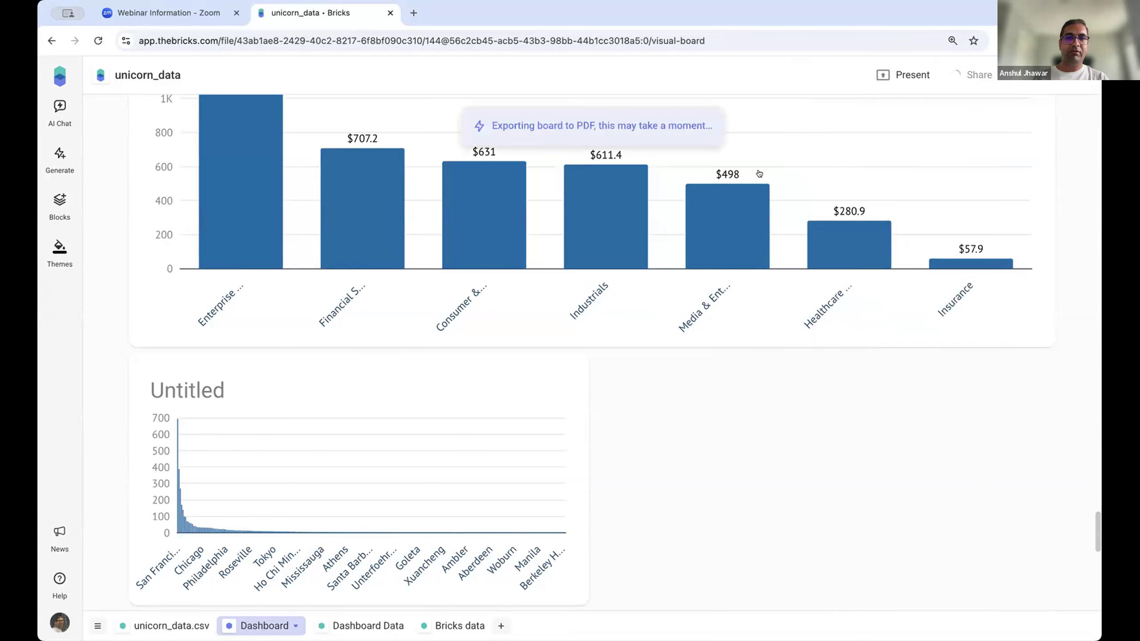
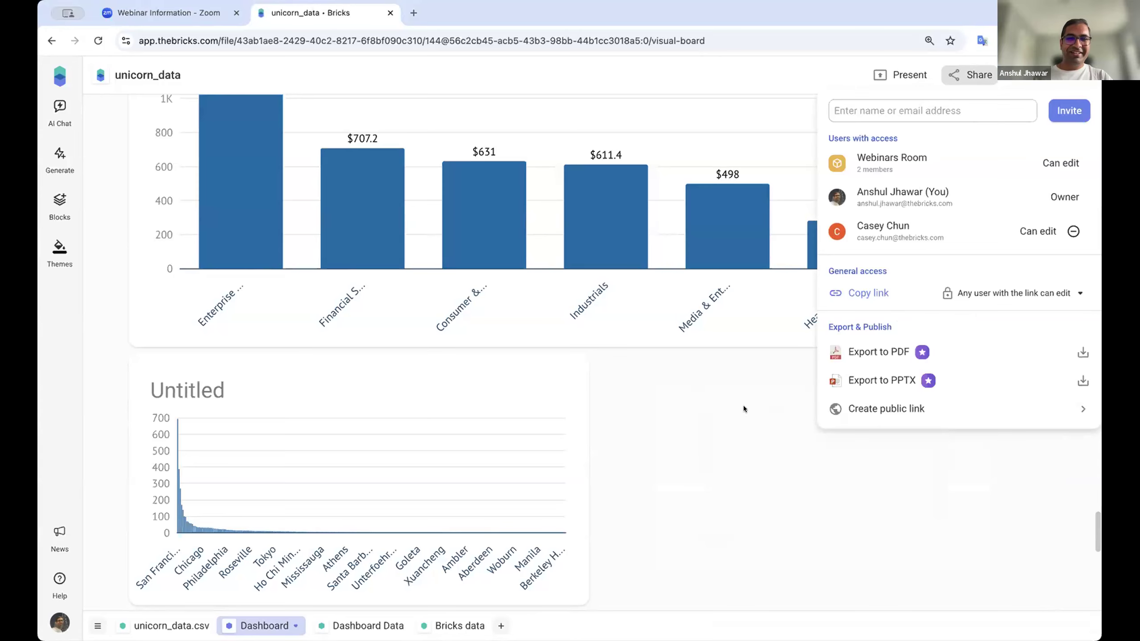
- Select the Industry vs Valuation chart on the dashboard and open it in the chart editor
scroll(596, 400, "up", 4)
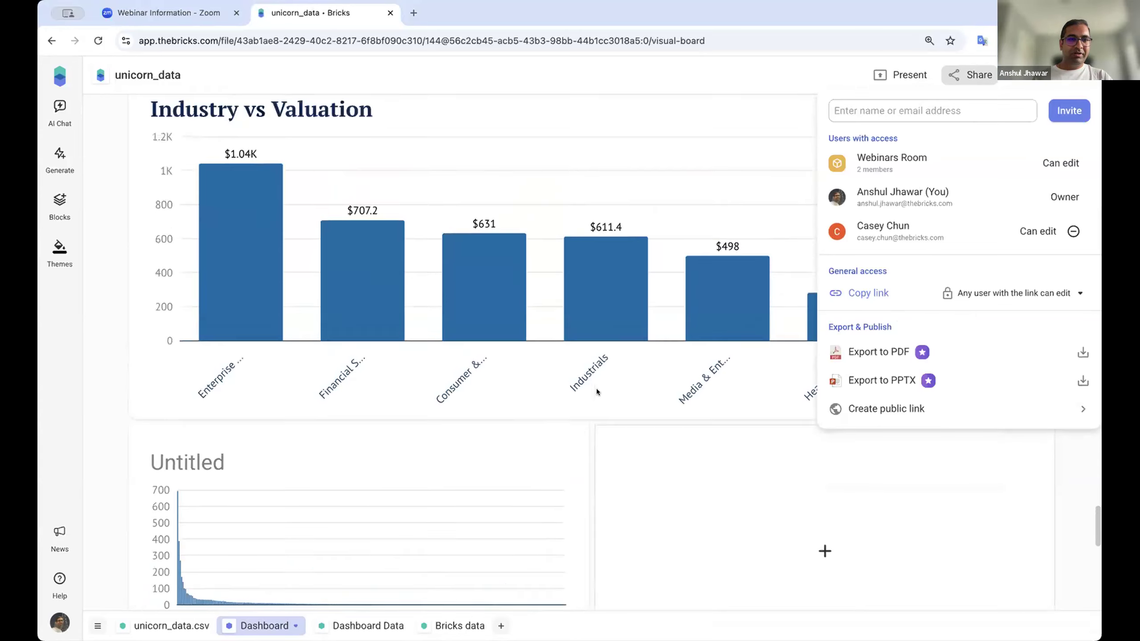
scroll(646, 221, "up", 2)
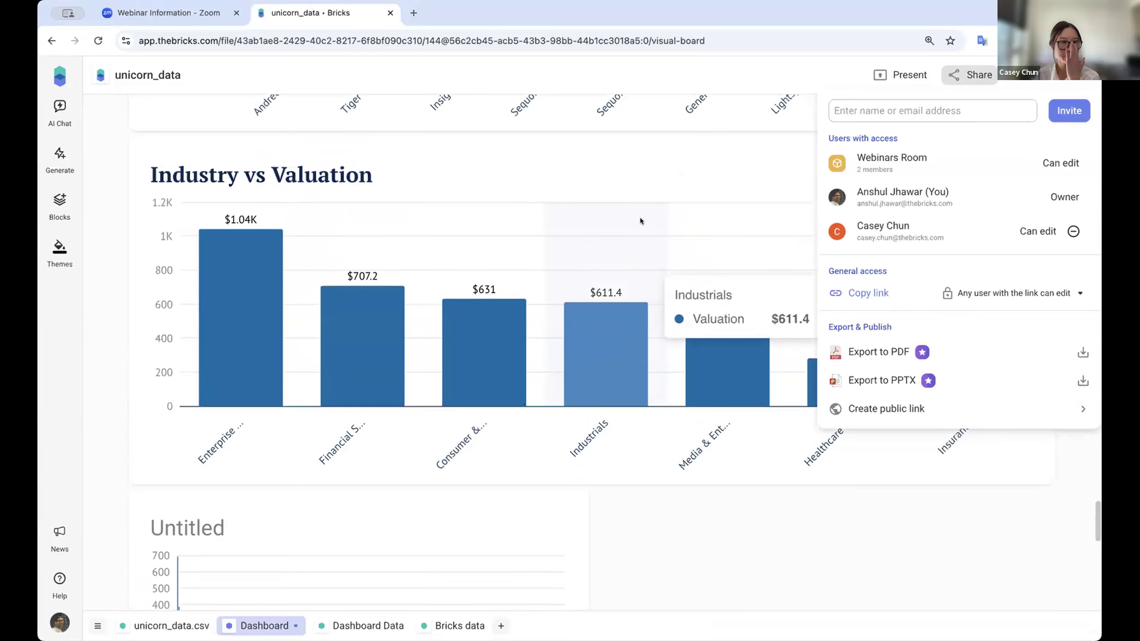
left_click(677, 192)
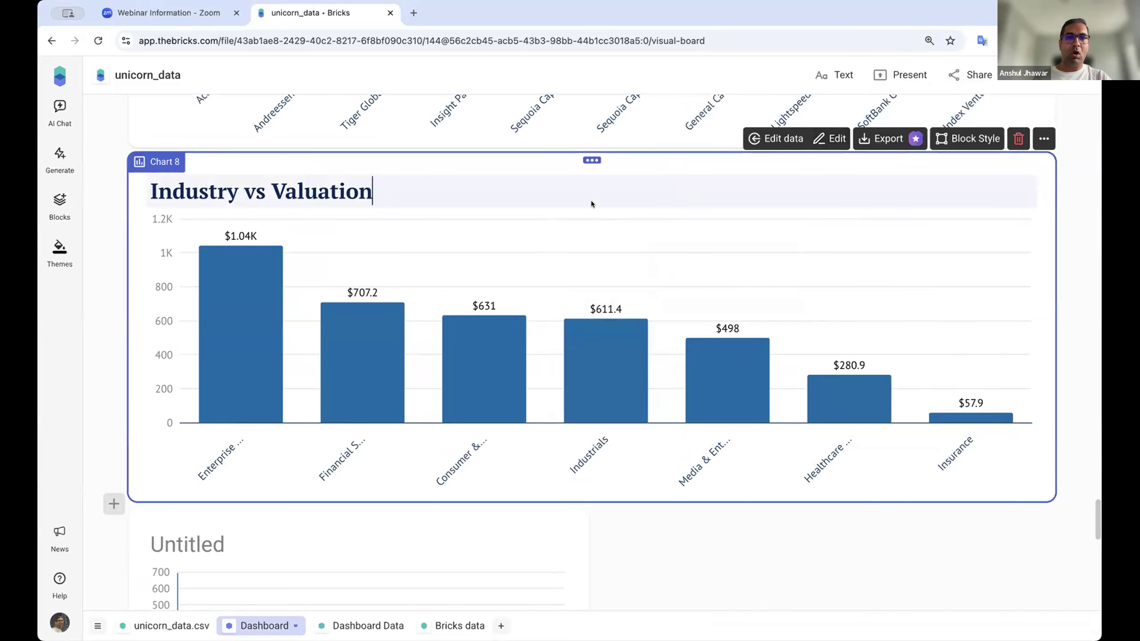
left_click(561, 161)
left_click(830, 139)
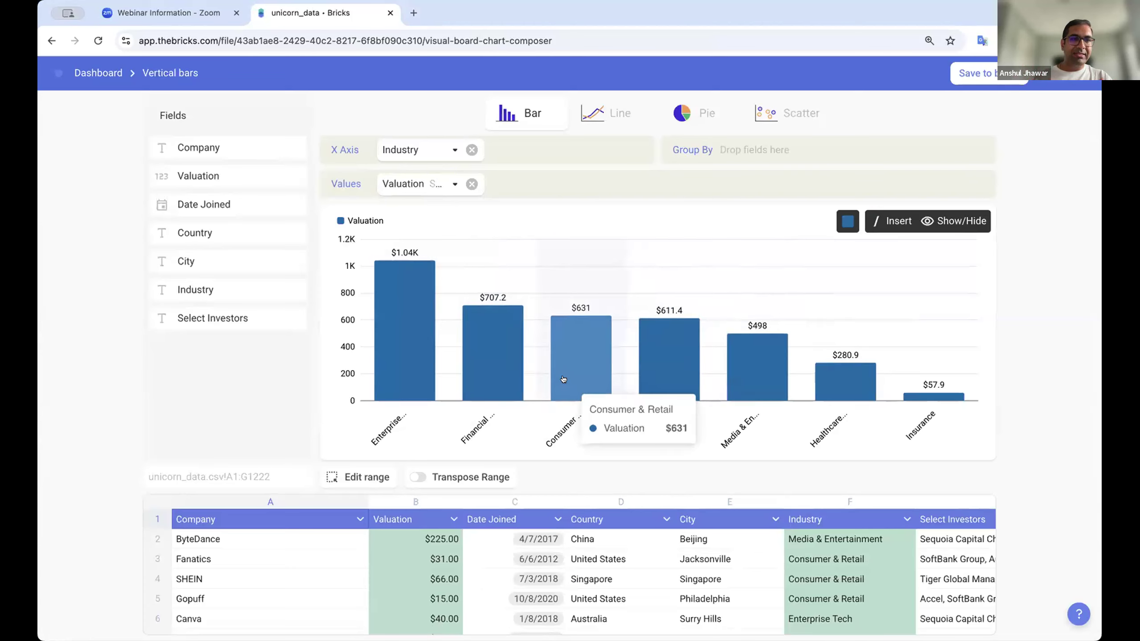
- Try the Industry vs Valuation chart as a line, as a pie and as a line again
mouse_move(628, 124)
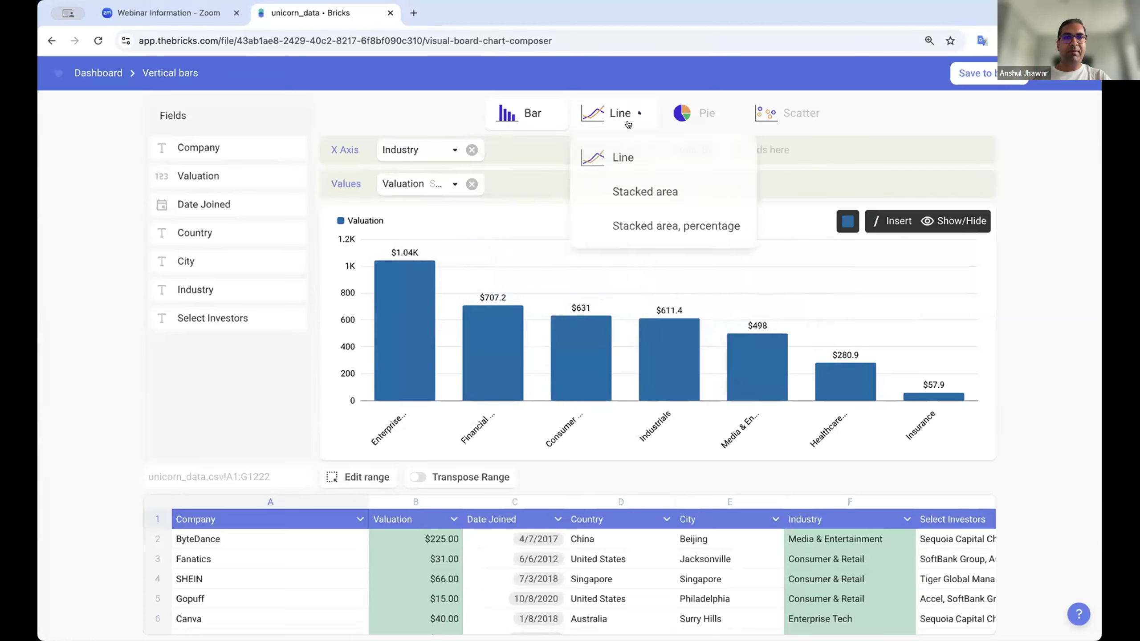
left_click(624, 157)
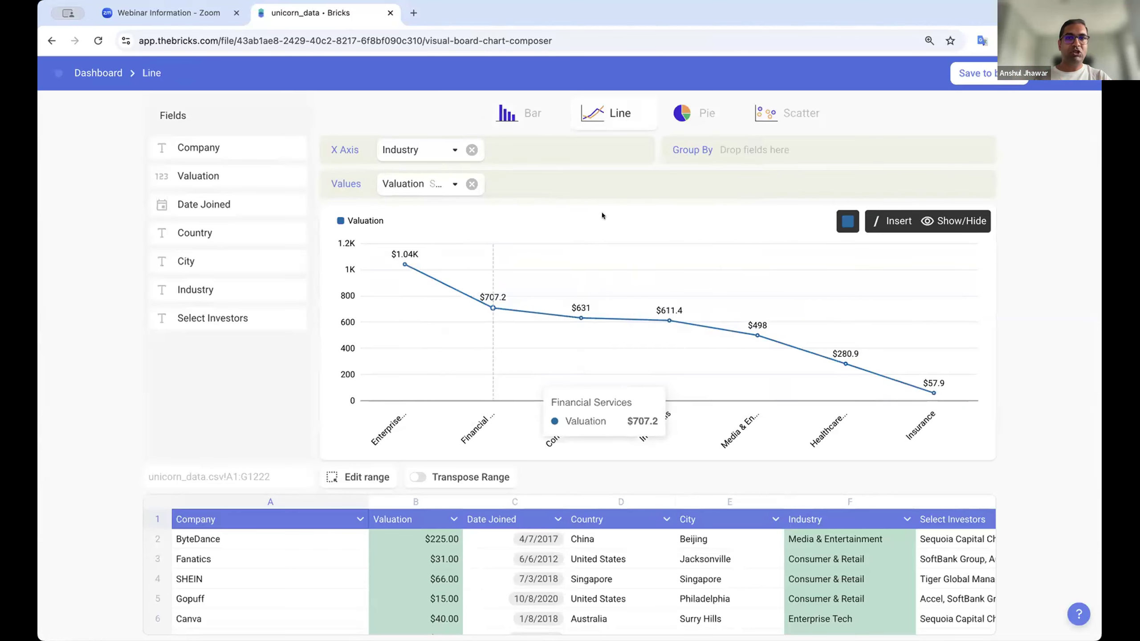
mouse_move(700, 113)
left_click(710, 155)
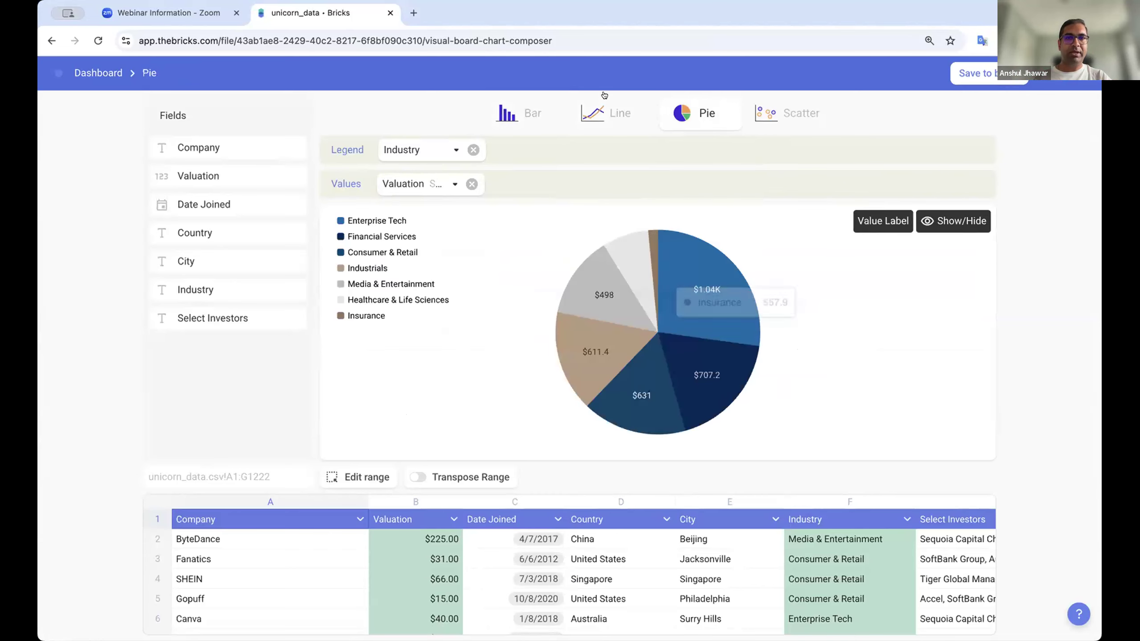
mouse_move(615, 113)
left_click(624, 158)
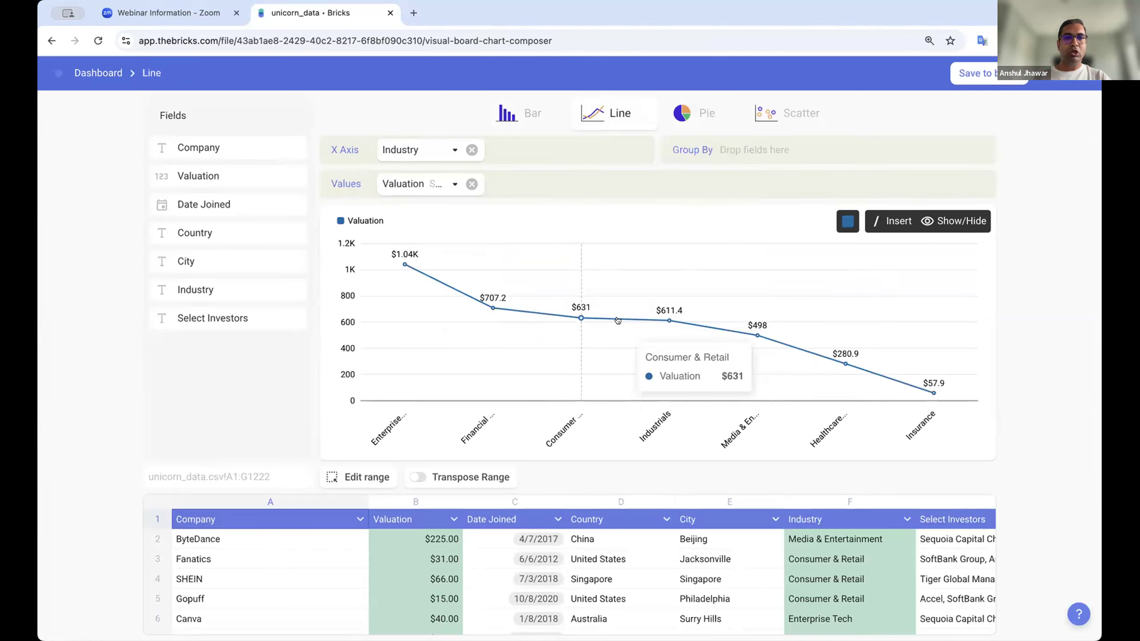
- Set the Valuation series colour to orange and change the chart type to vertical bars
left_click(848, 220)
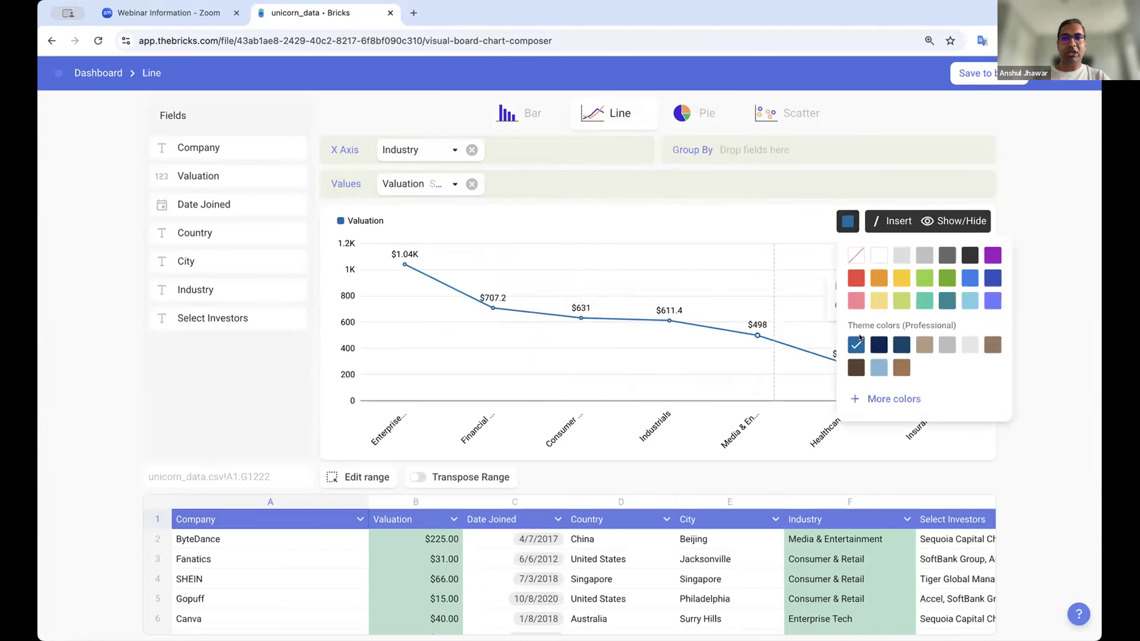
left_click(879, 278)
mouse_move(535, 113)
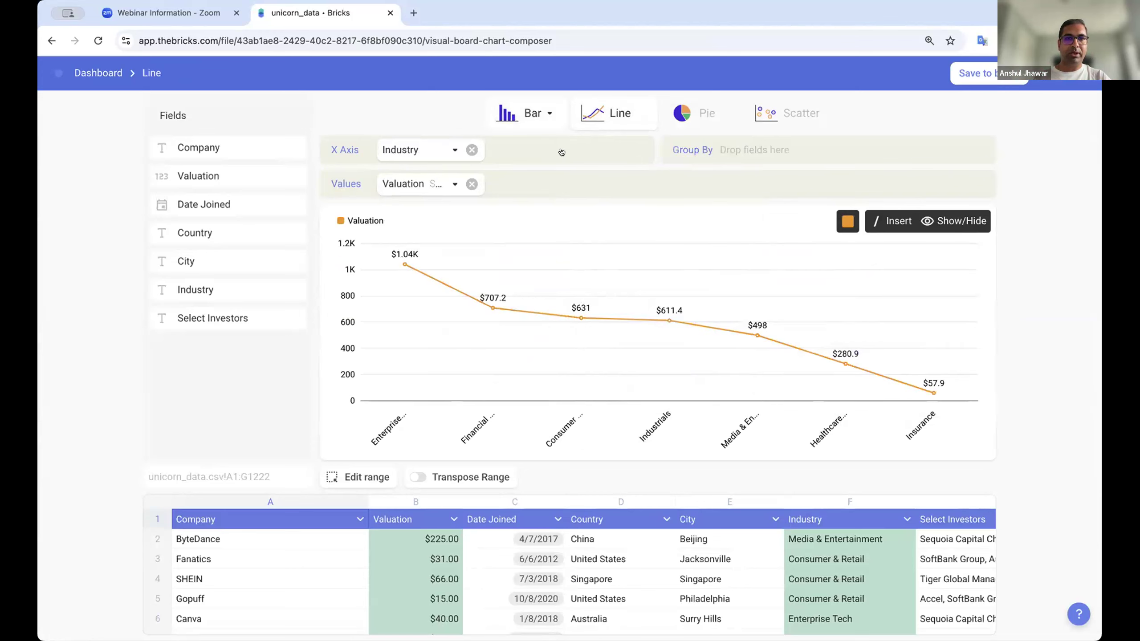
left_click(562, 153)
- Recolour only the Financial Services bar in teal green
left_click(501, 354)
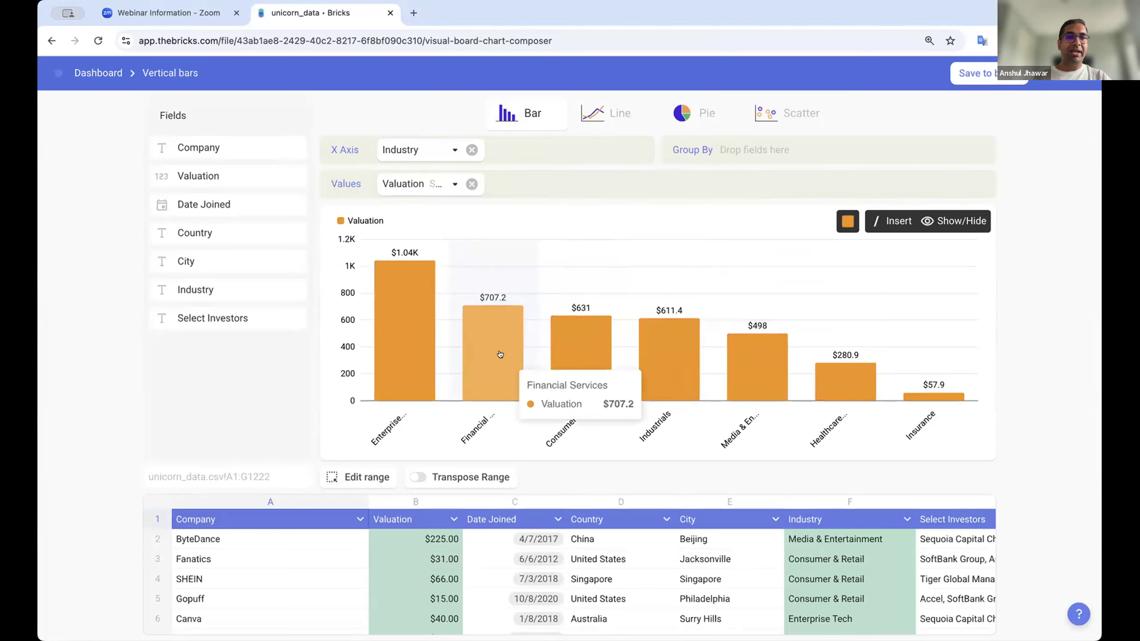
left_click(848, 221)
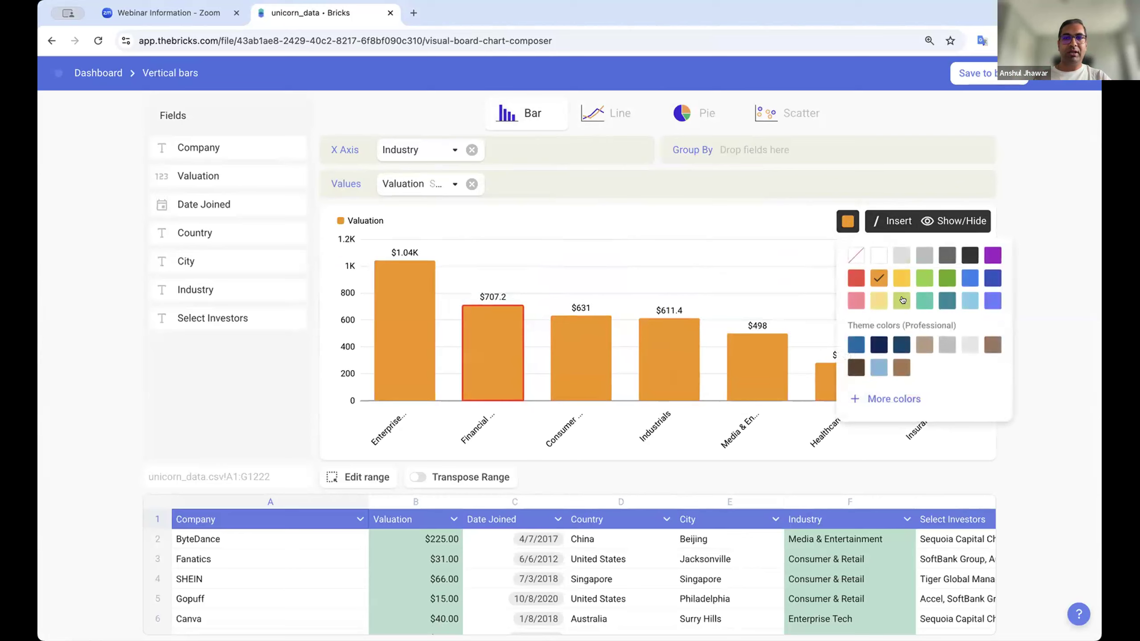
left_click(923, 301)
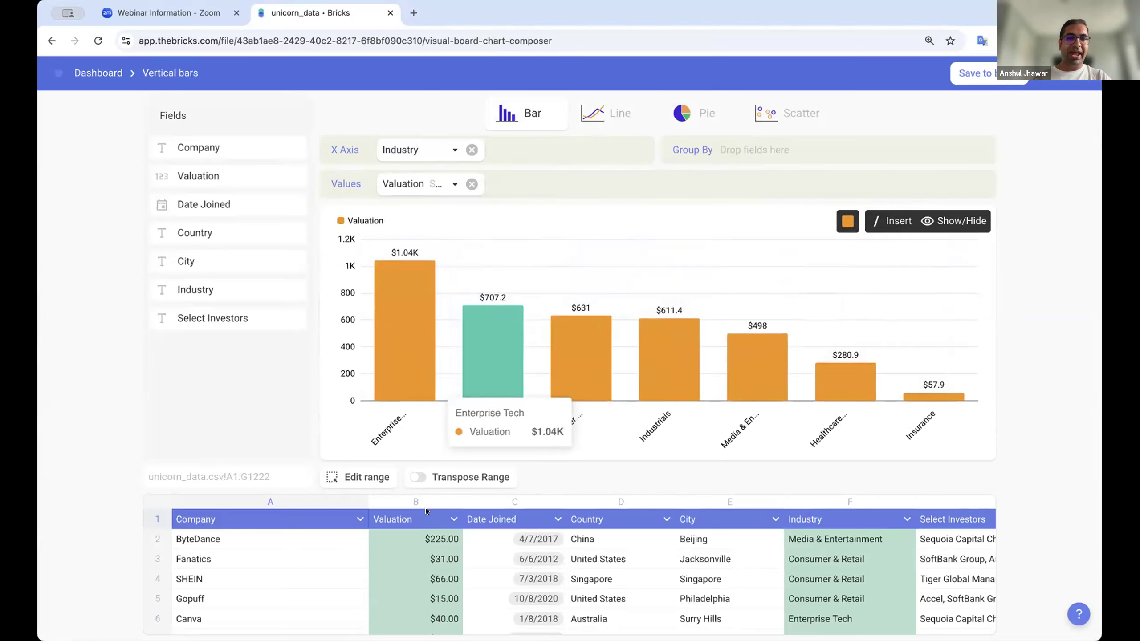
- Filter the Valuation column to only $225.00, $31.00, $66.00 and $15.00, and return to the dashboard
scroll(406, 564, "down", 3)
left_click(454, 519)
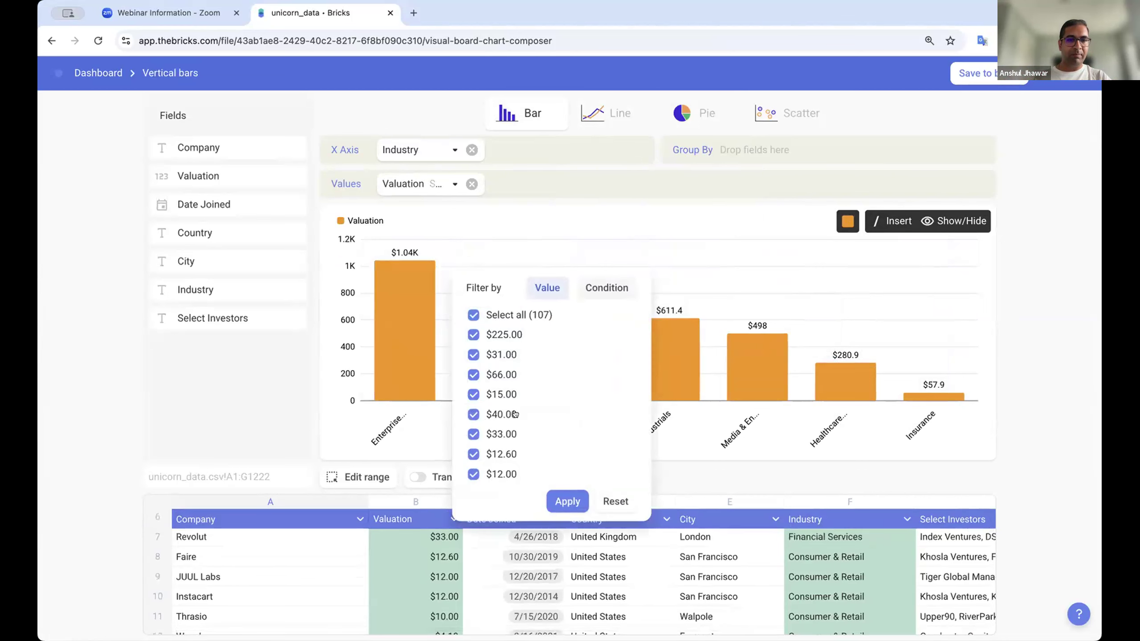
left_click(499, 315)
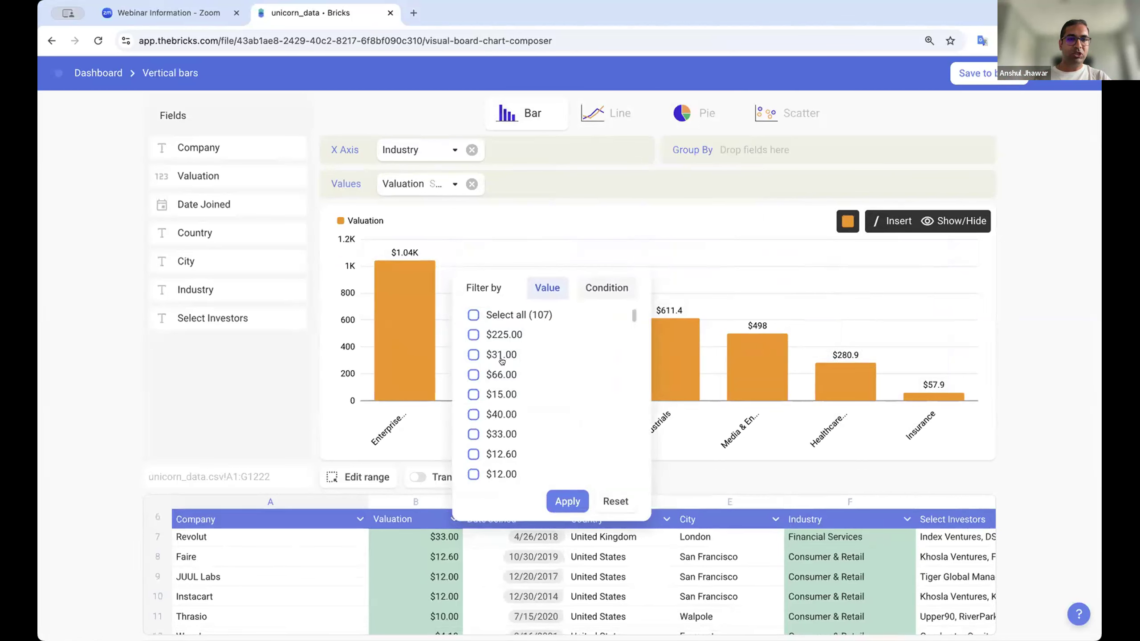
left_click(502, 336)
left_click(503, 354)
left_click(503, 374)
left_click(502, 394)
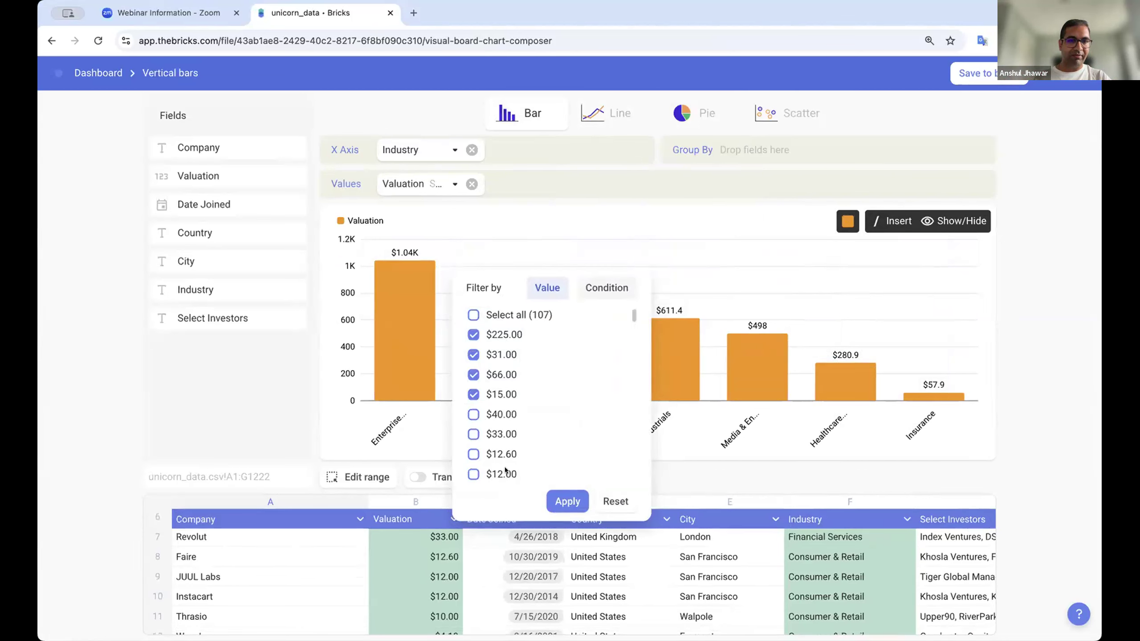
left_click(567, 501)
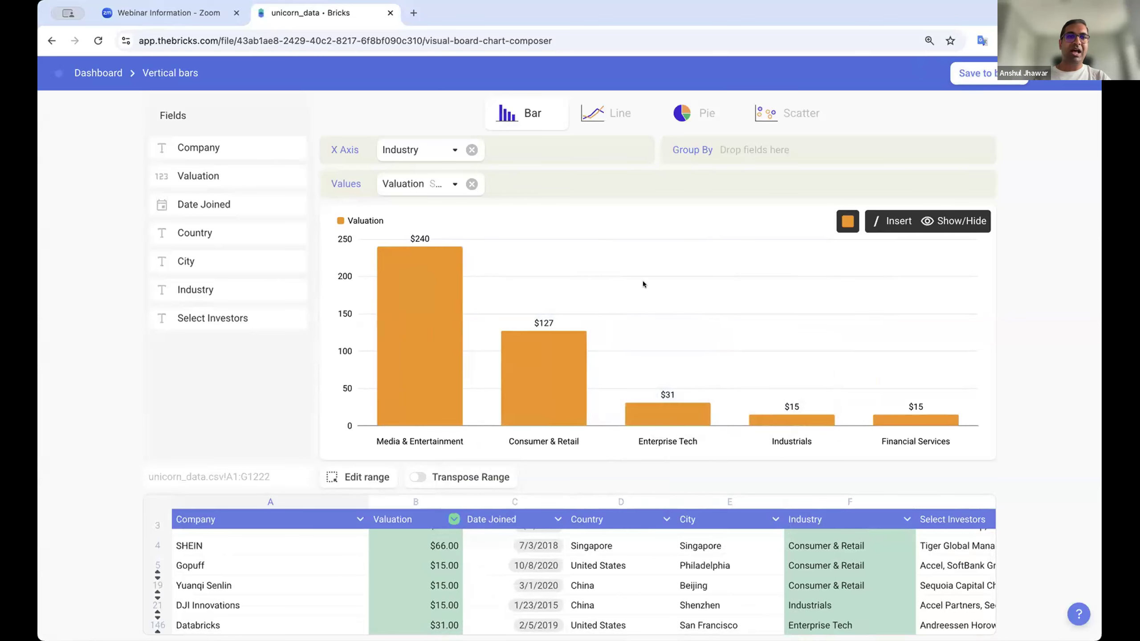
key("Escape")
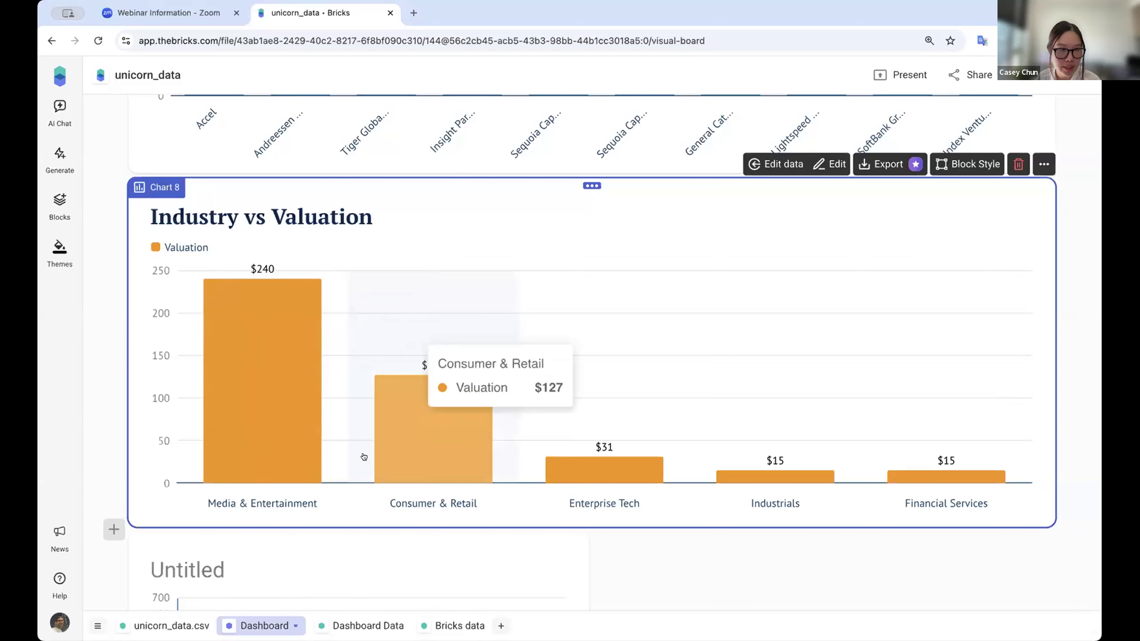
- Apply the Minimalist theme to the dashboard and check how it looks on the other charts
left_click(59, 249)
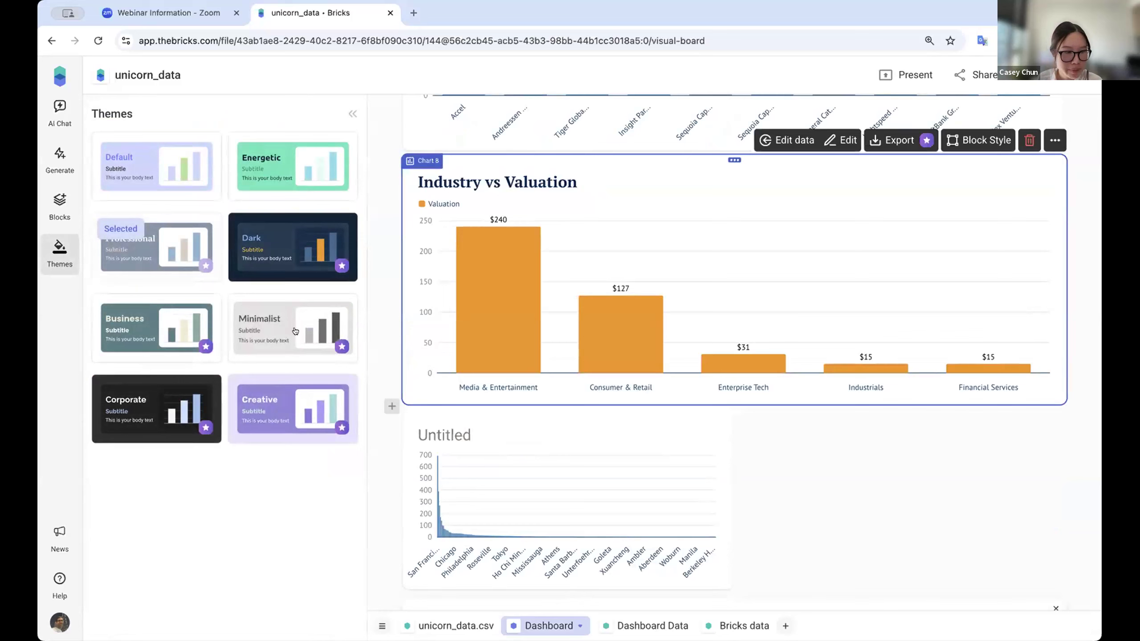
left_click(295, 330)
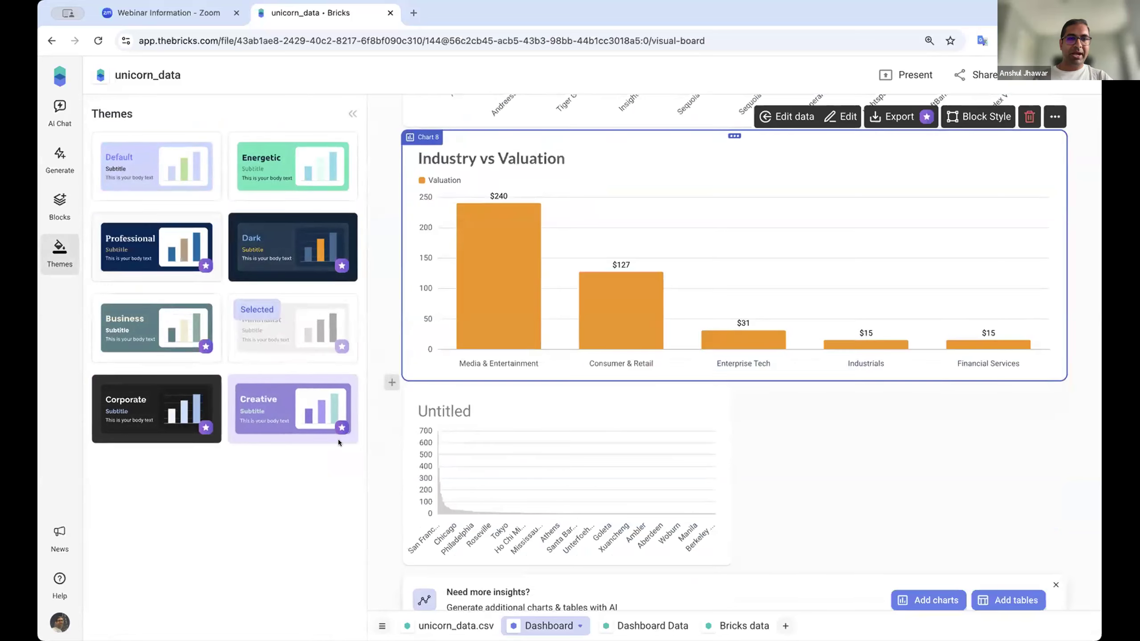
scroll(601, 326, "up", 5)
scroll(602, 327, "up", 5)
scroll(583, 382, "down", 6)
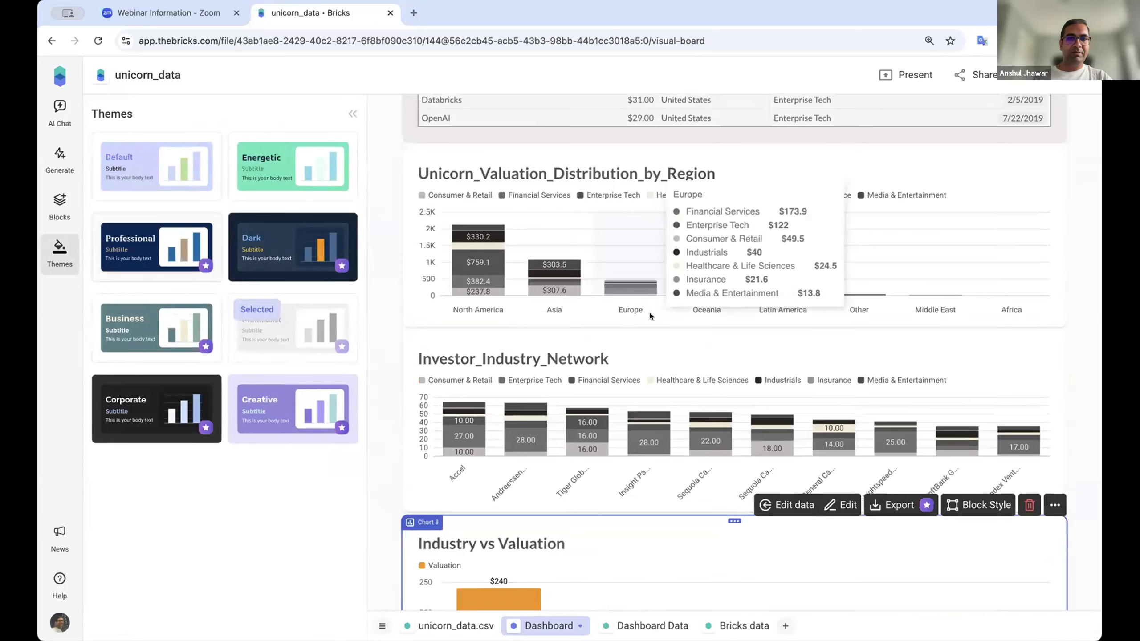
scroll(573, 451, "down", 1)
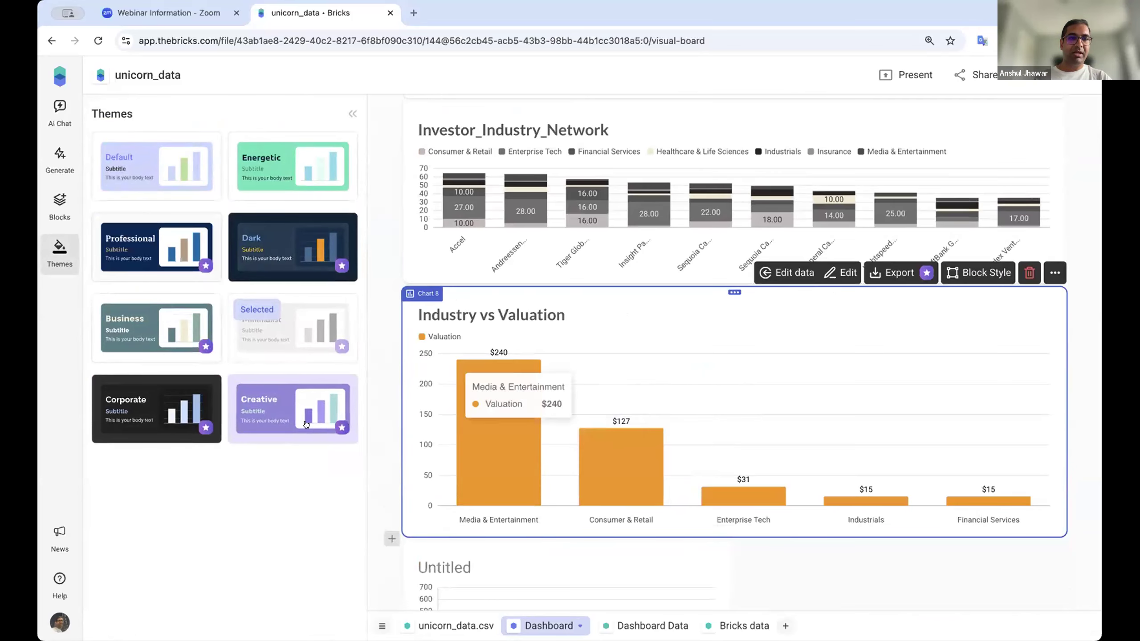
- Try the Creative theme across the dashboard, up to the Insights text, and switch back to the Minimalist theme
left_click(268, 405)
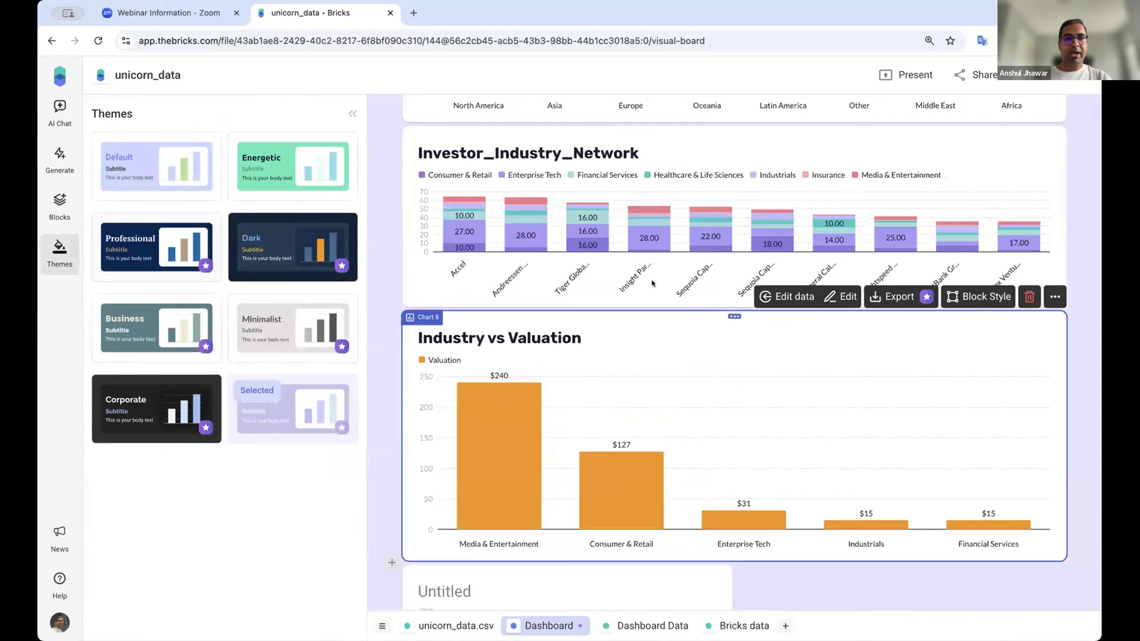
scroll(671, 285, "up", 15)
scroll(652, 282, "up", 15)
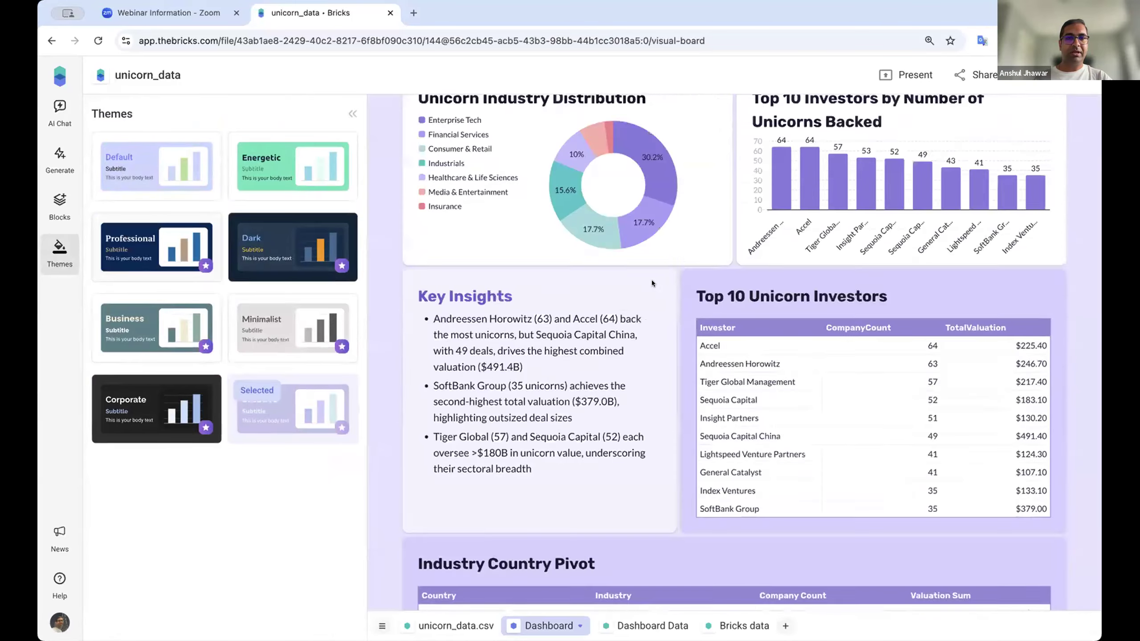
scroll(652, 281, "up", 4)
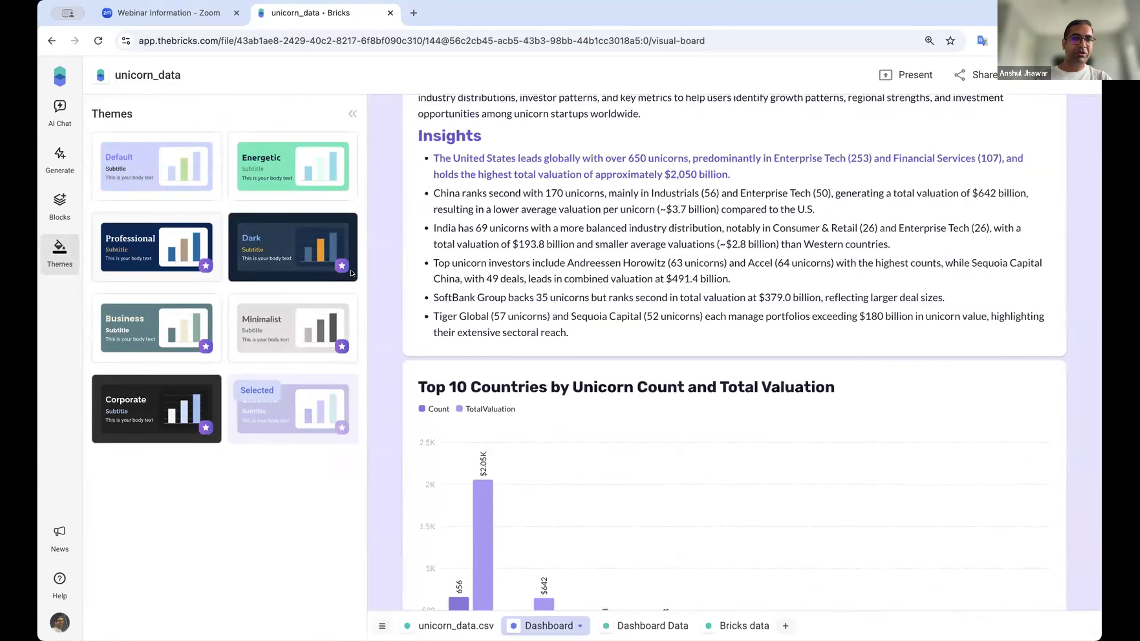
left_click(258, 327)
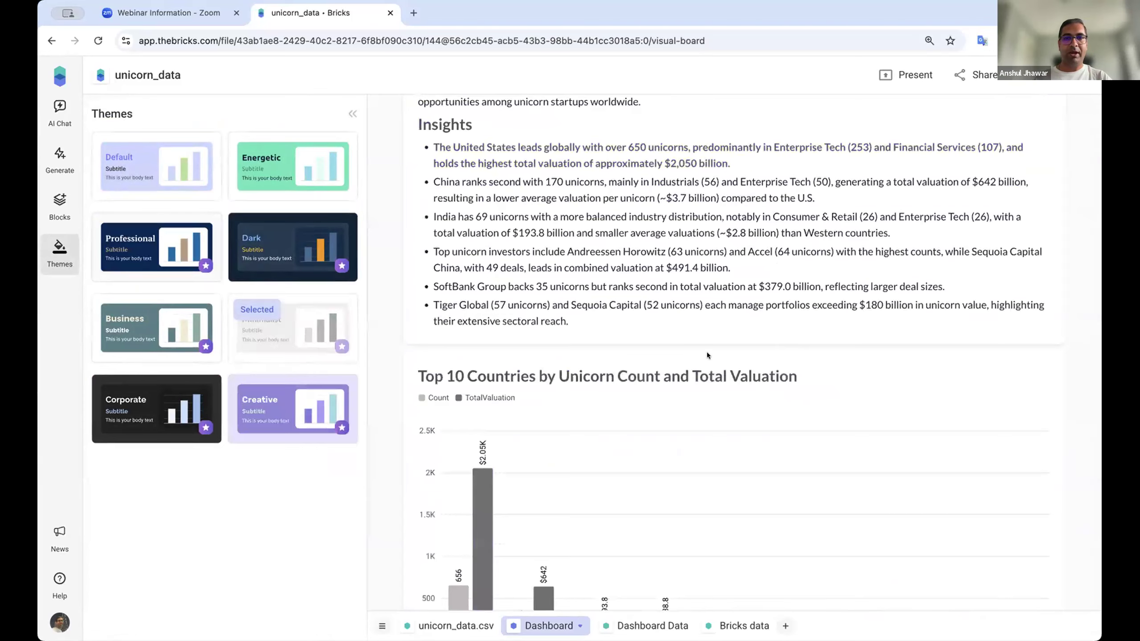
- Review the Minimalist-themed dashboard from its charts and key insights back up to the title and Overview
scroll(708, 356, "up", 4)
scroll(708, 356, "down", 10)
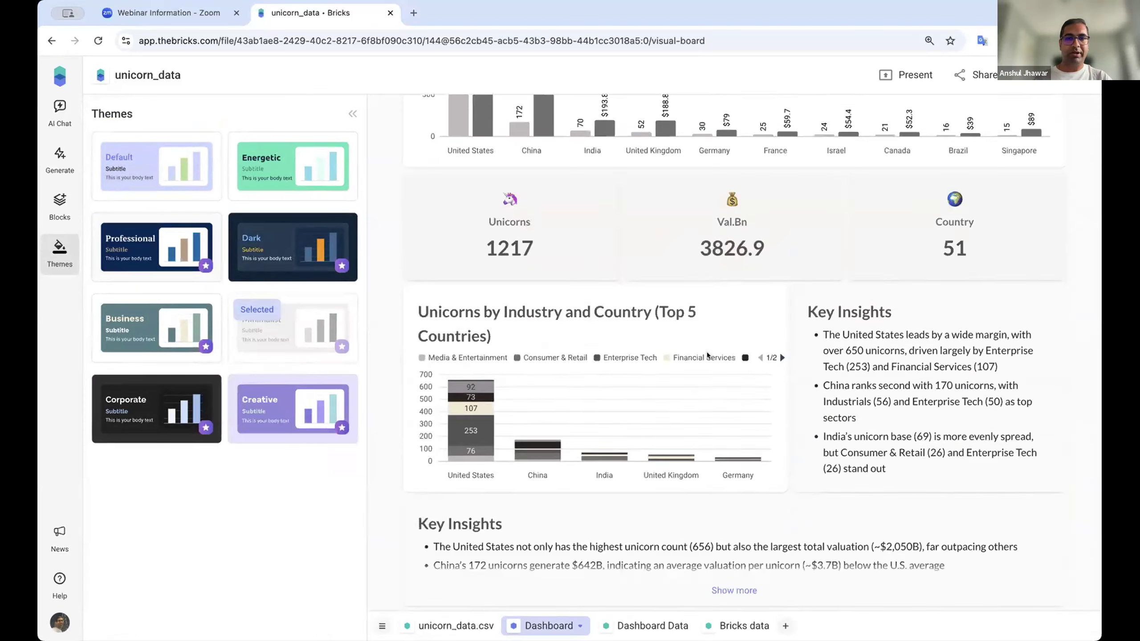
scroll(707, 352, "up", 2)
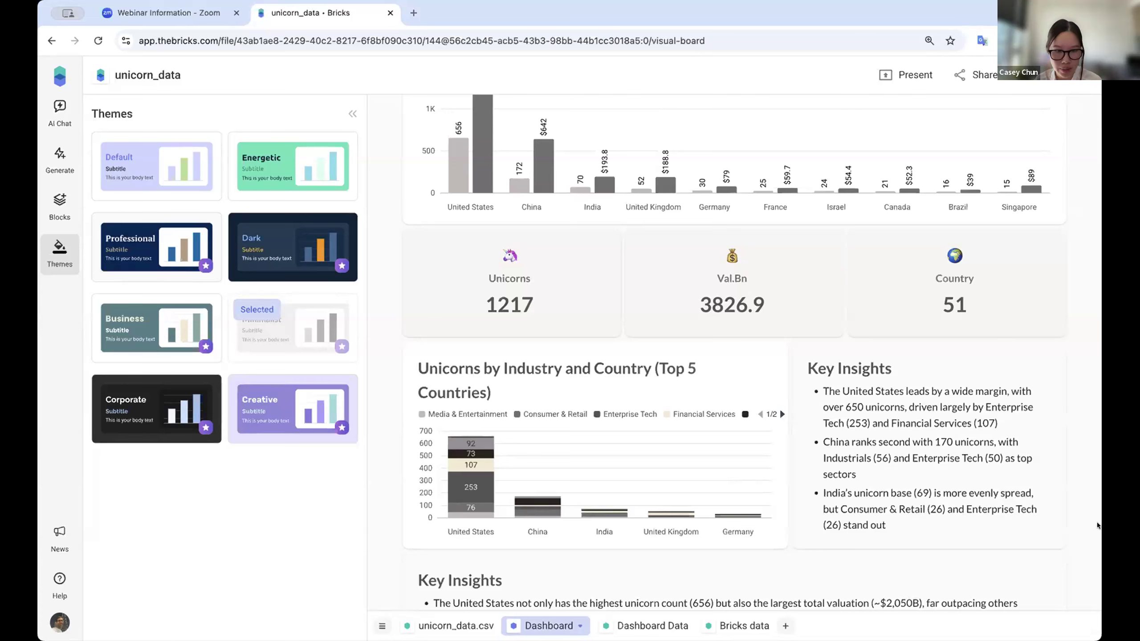
scroll(768, 296, "up", 10)
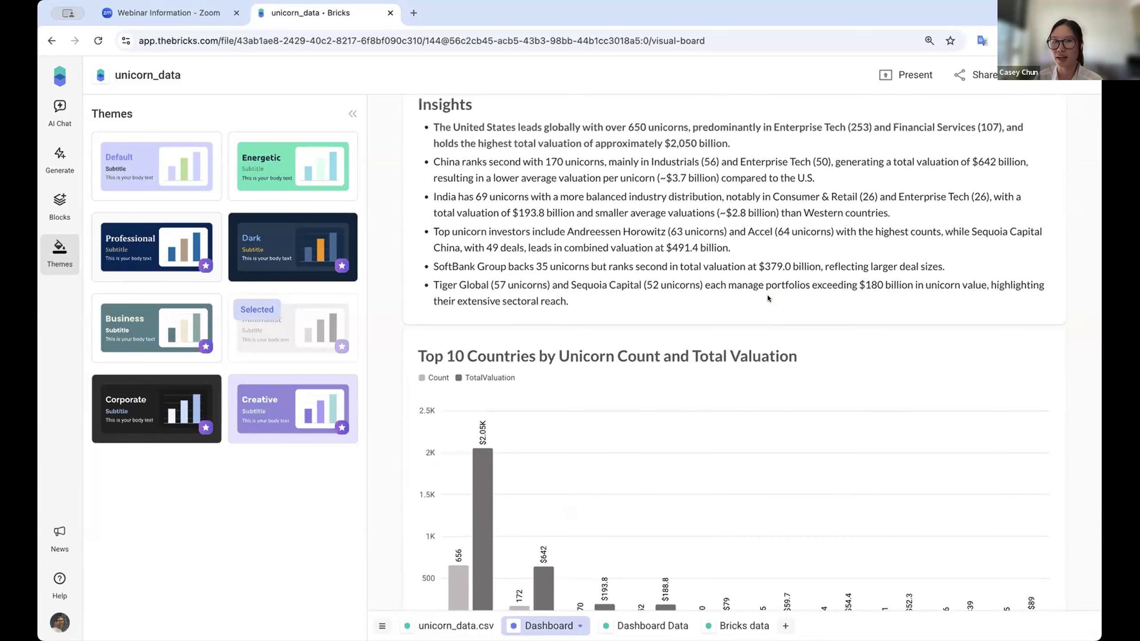
scroll(768, 296, "up", 2)
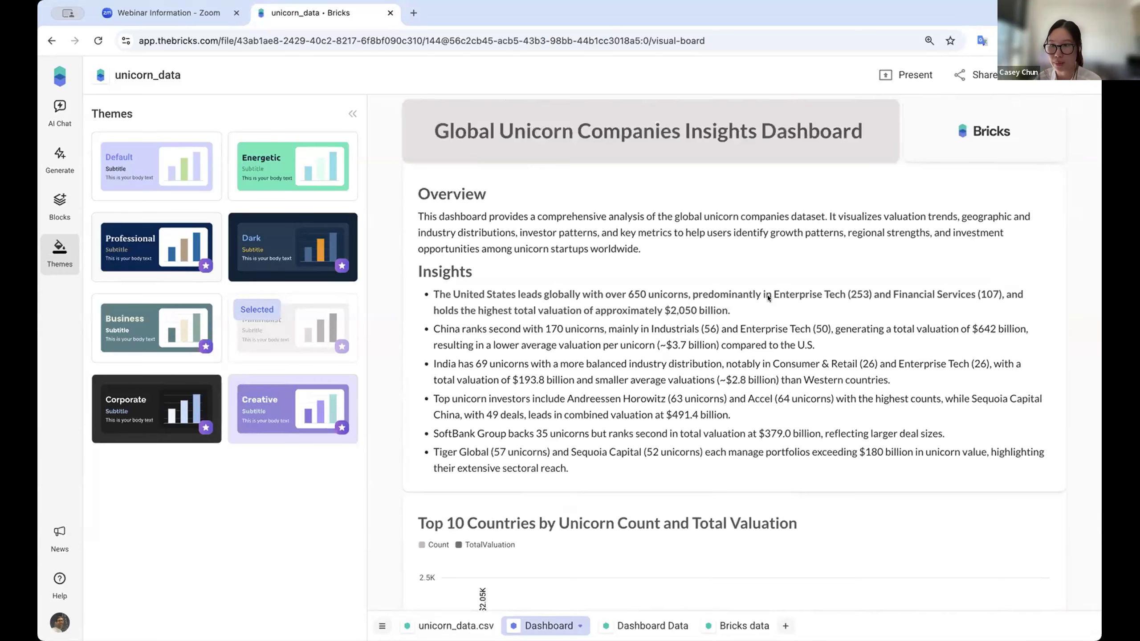
scroll(718, 355, "up", 1)
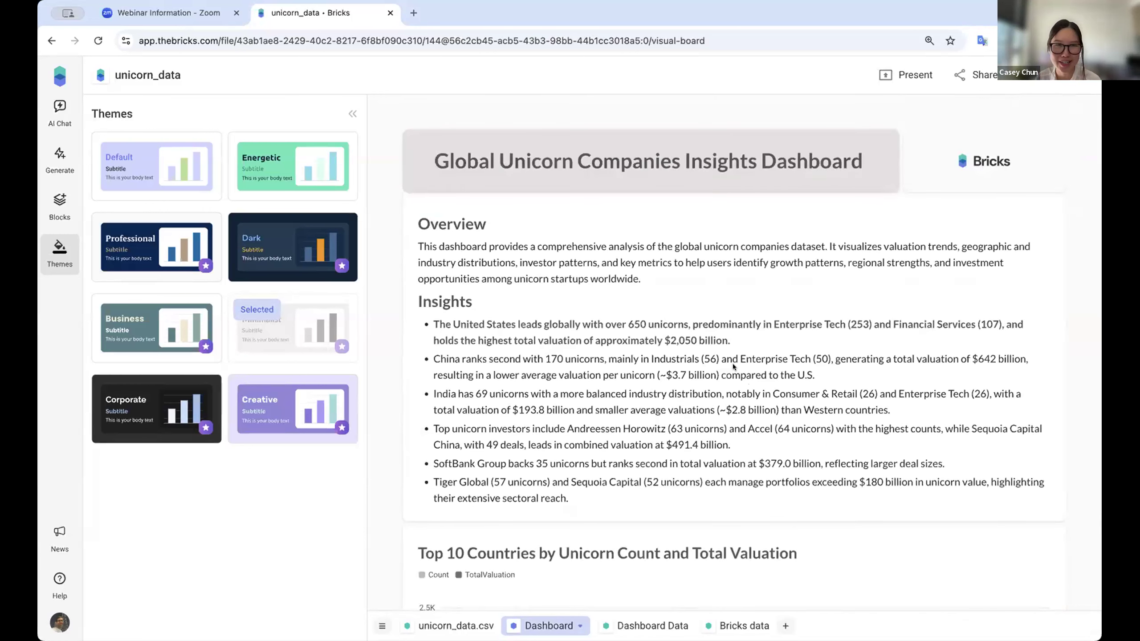
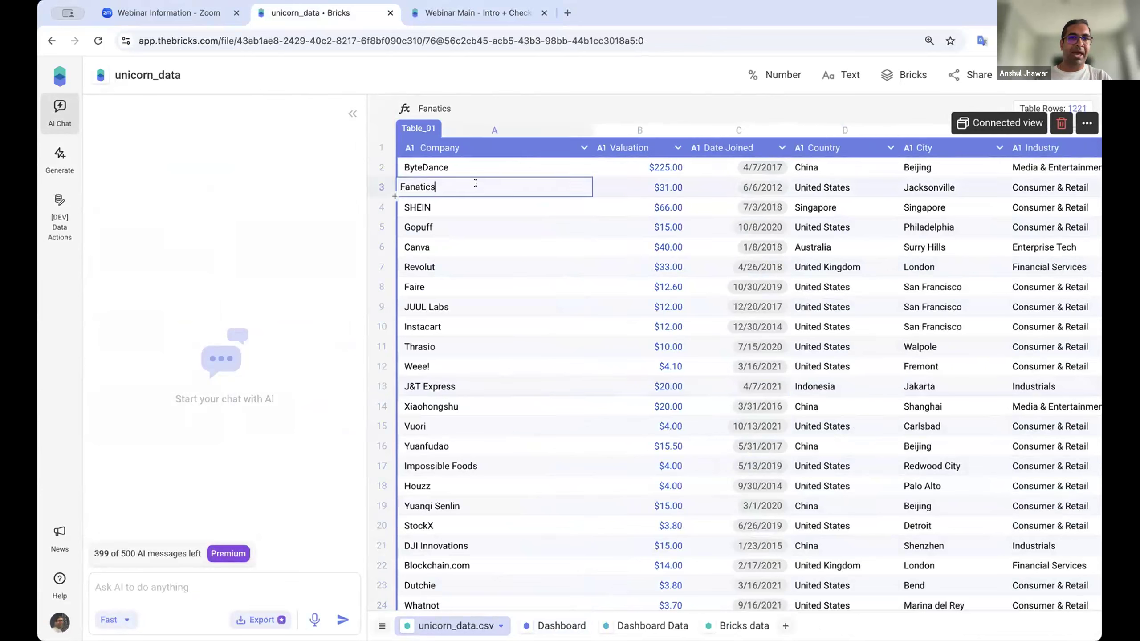
- Change the company in row 3 of unicorn_data.csv to "Fanatis Test" and insert an empty column before Valuation
type("s Test")
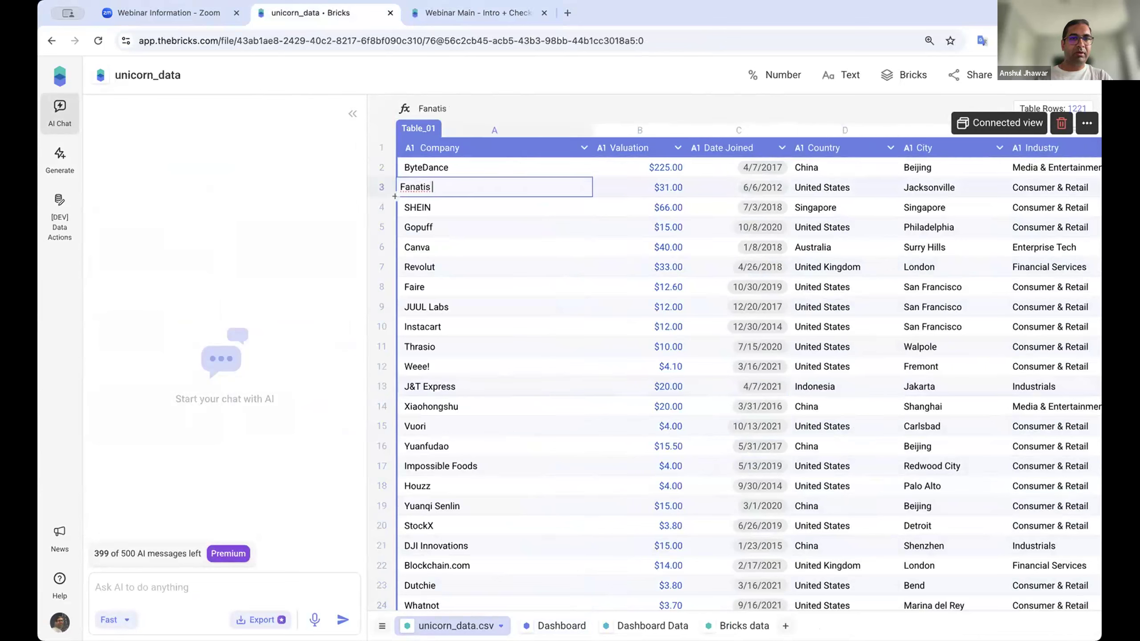
key("Return")
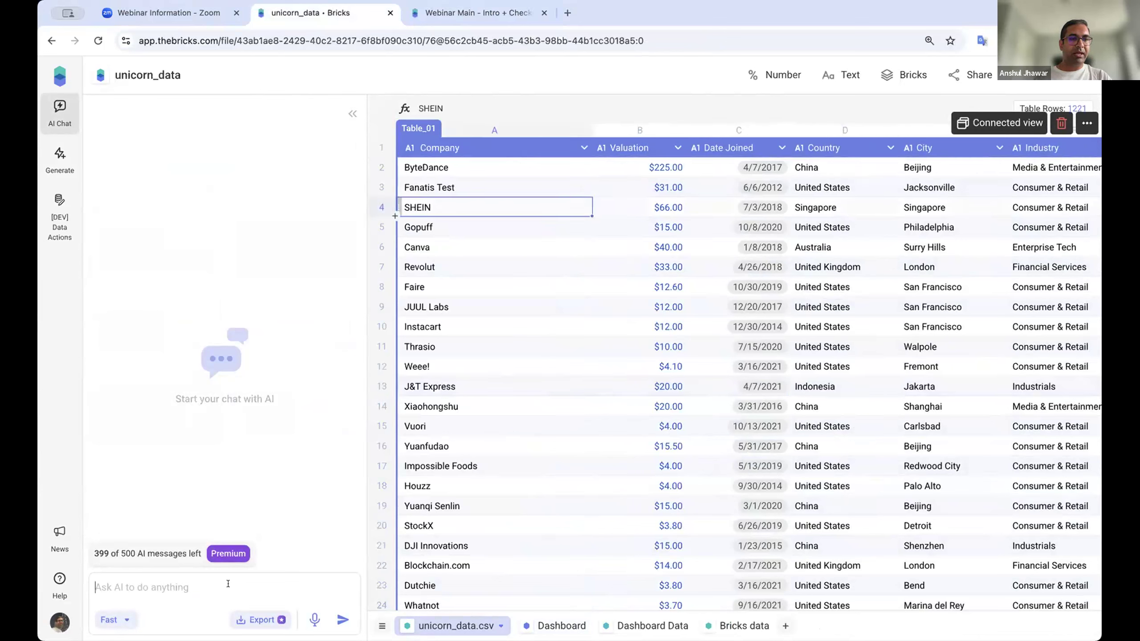
right_click(636, 125)
mouse_move(673, 221)
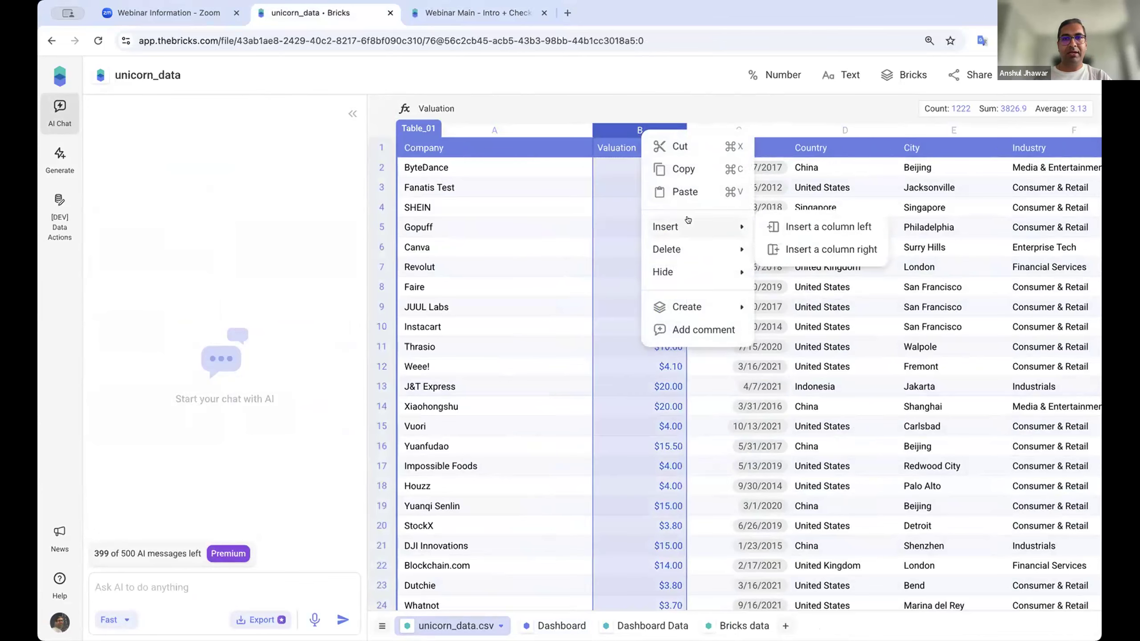
left_click(824, 225)
left_click(621, 168)
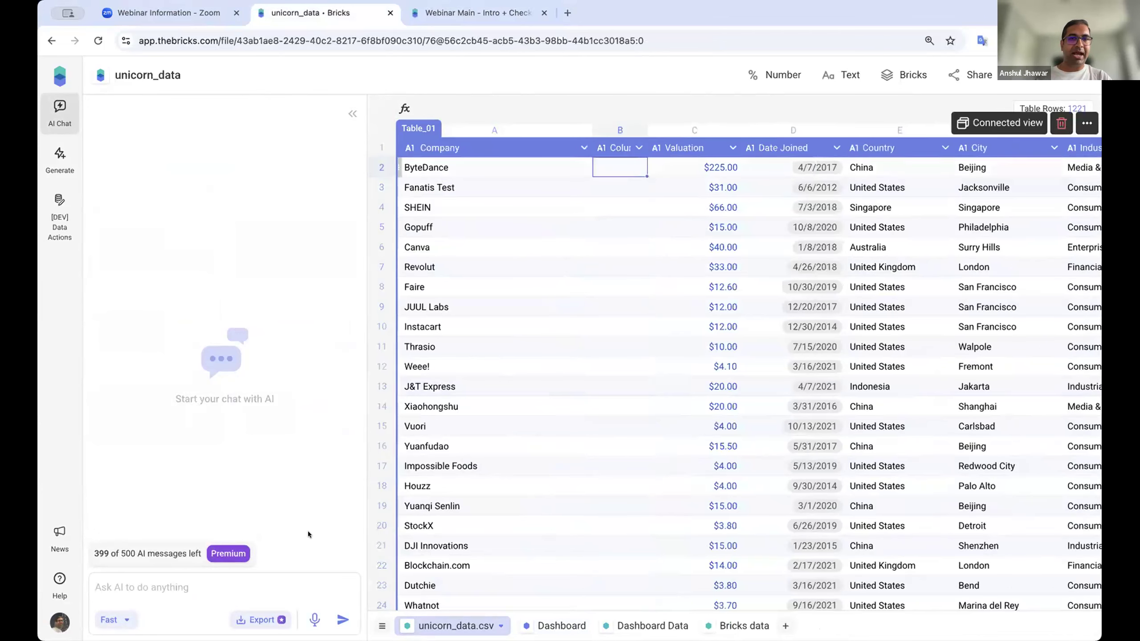
- Ask the AI to "Add a column for the country code" and check the generated codes alongside the other columns
type("Ad")
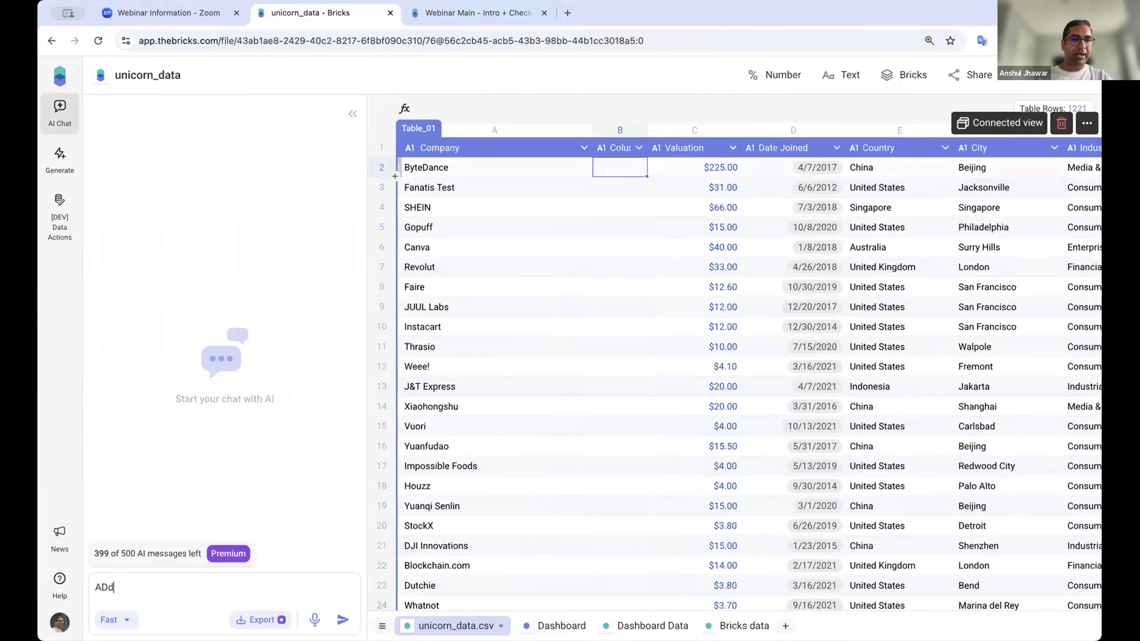
type("d a column ")
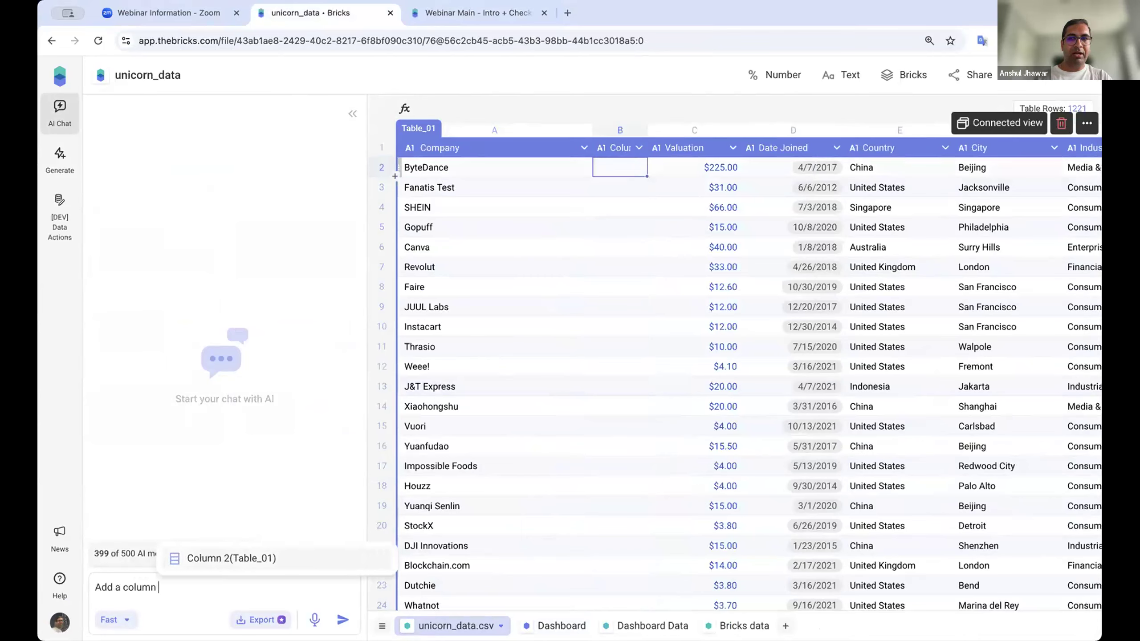
type("for the country code")
key("Return")
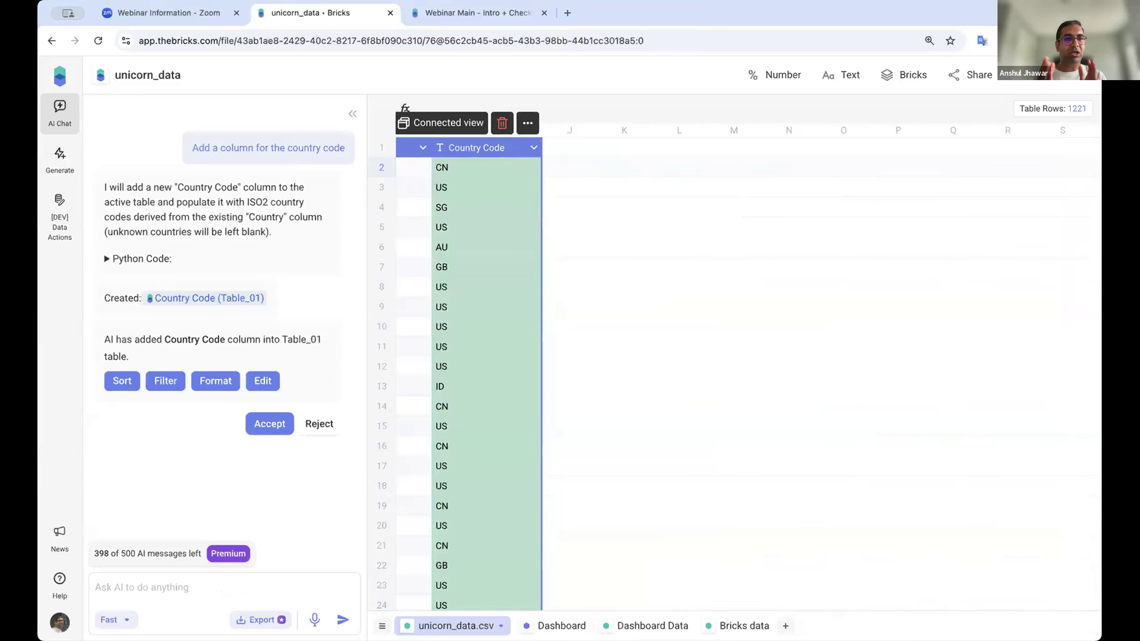
left_click(485, 222)
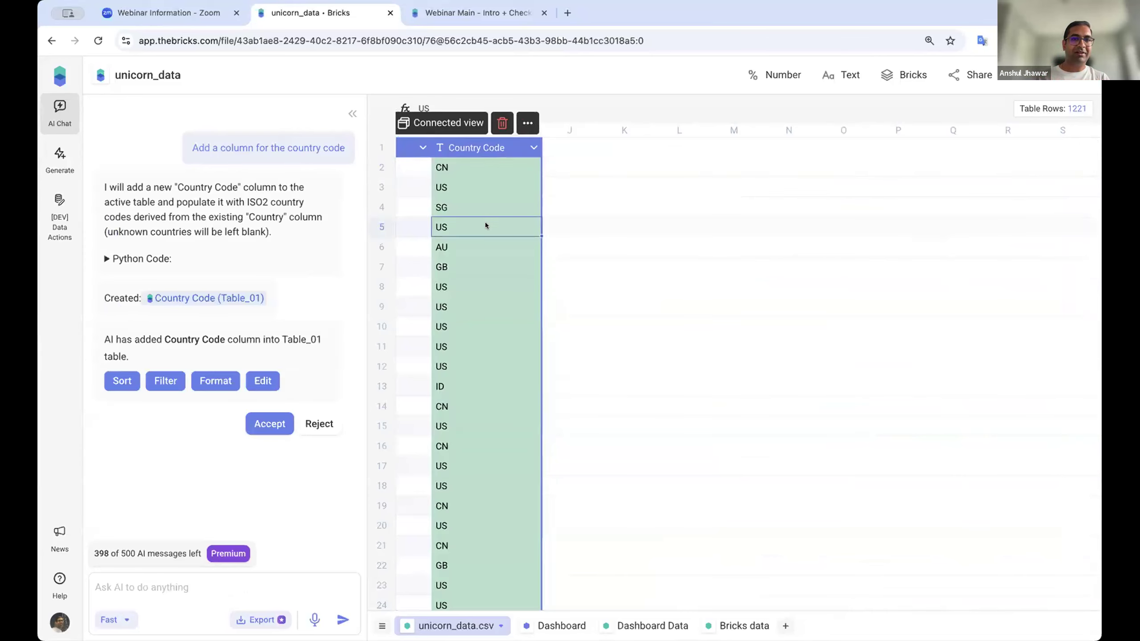
left_click(654, 171)
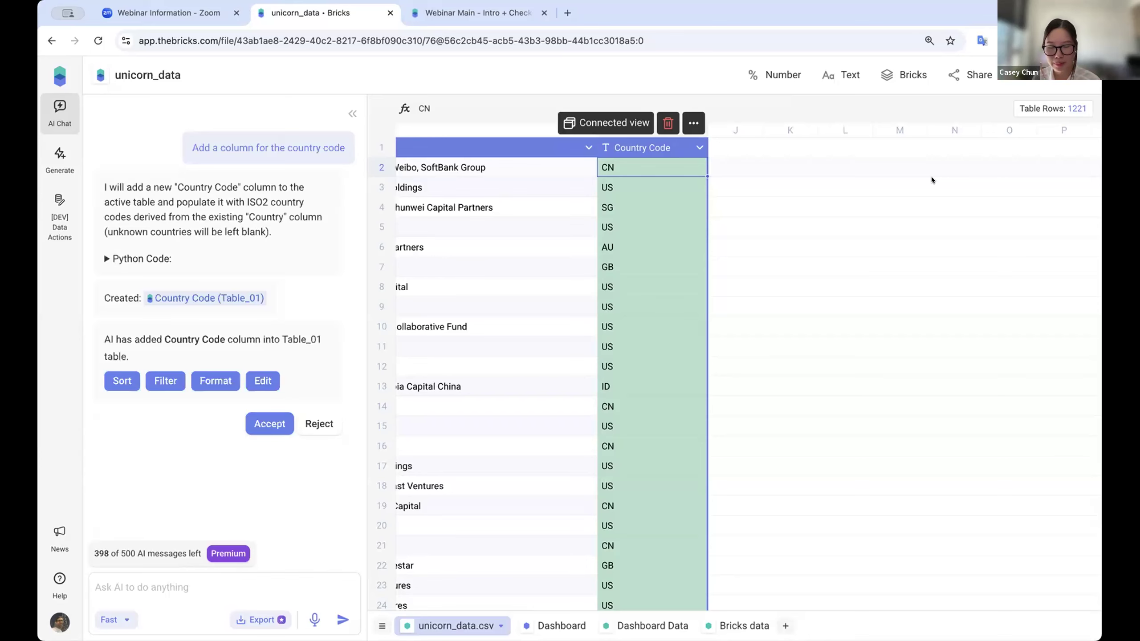
scroll(602, 367, "left", 2)
scroll(603, 367, "left", 10)
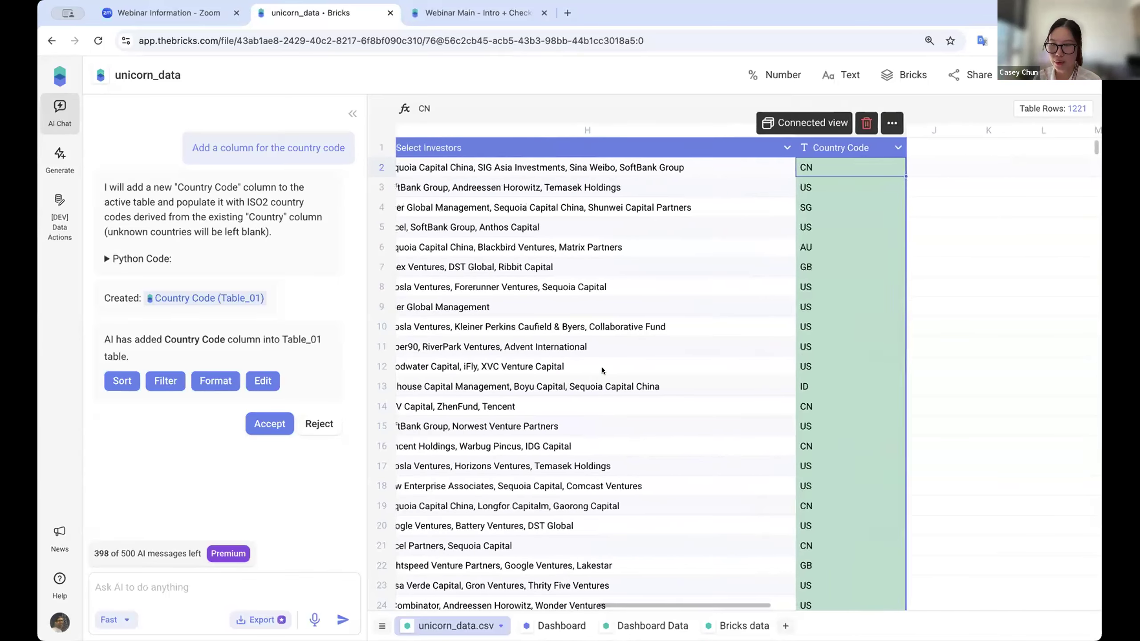
scroll(602, 367, "left", 1)
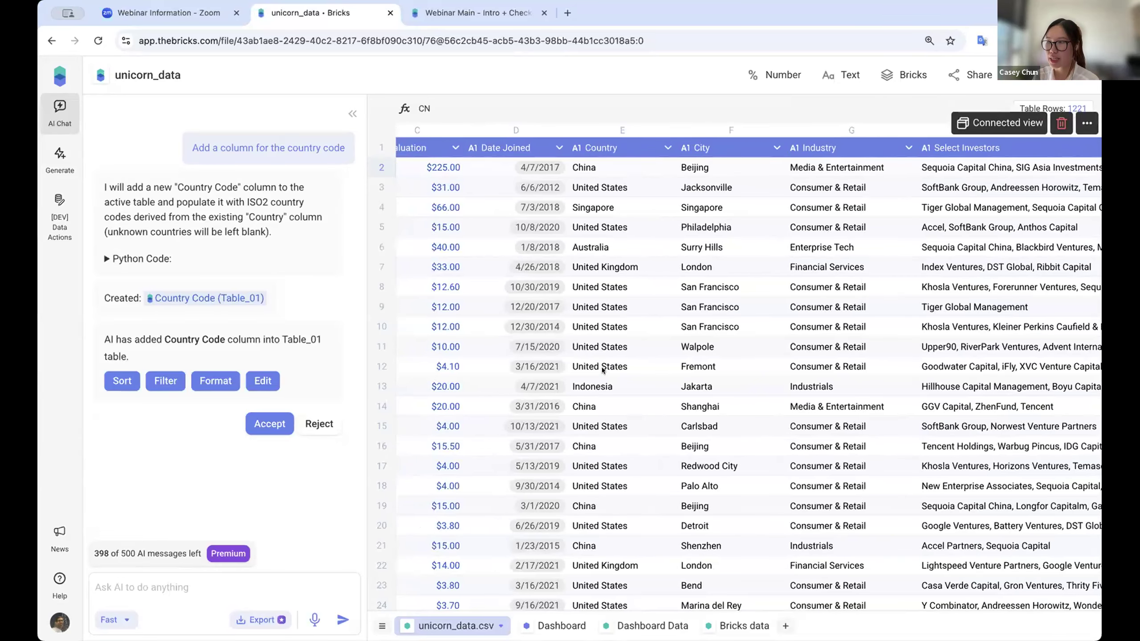
- Draft the AI prompt "Combine Table_01 and Table_02", referencing Table_01 as a table, and clear it
left_click(301, 584)
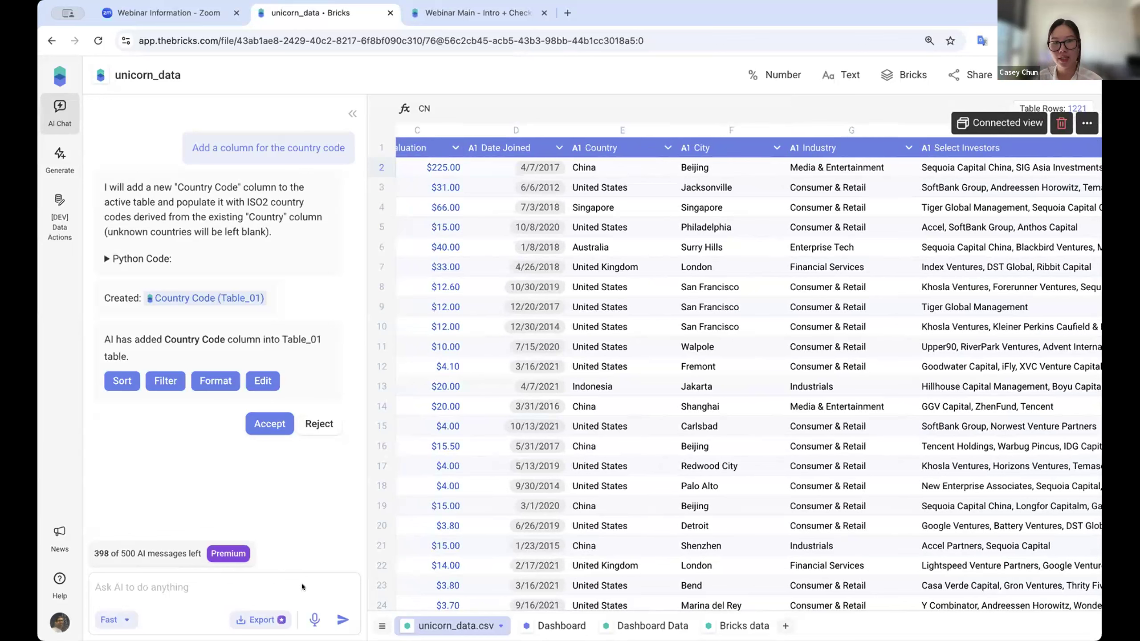
type("Combine your")
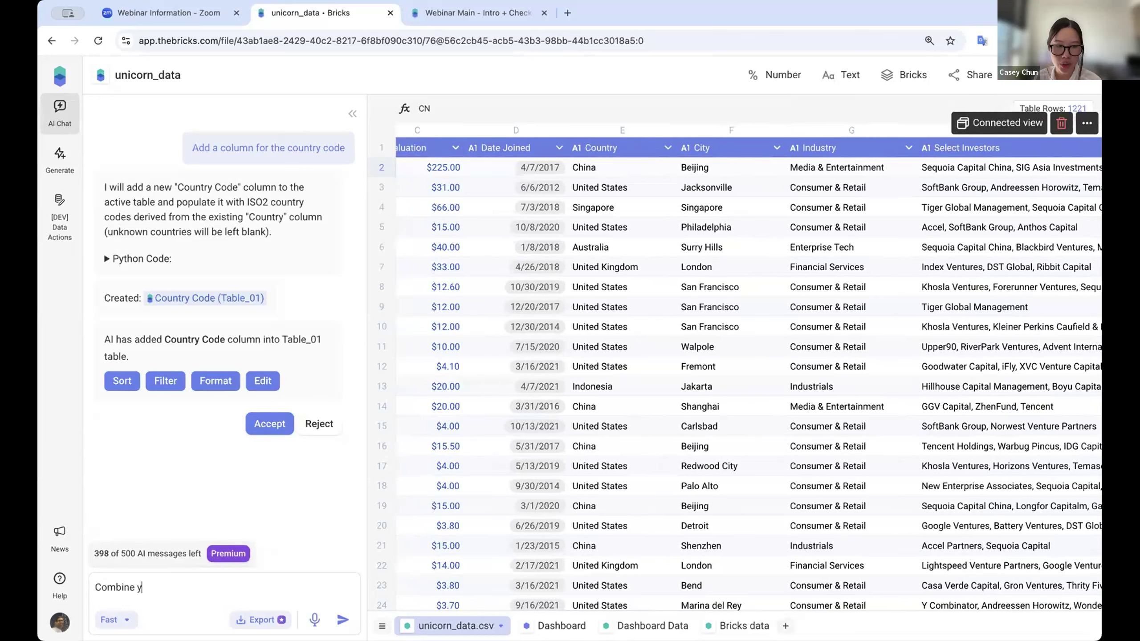
key("BackSpace")
key("BackSpace")
key("BackSpace")
key("BackSpace")
type("tab")
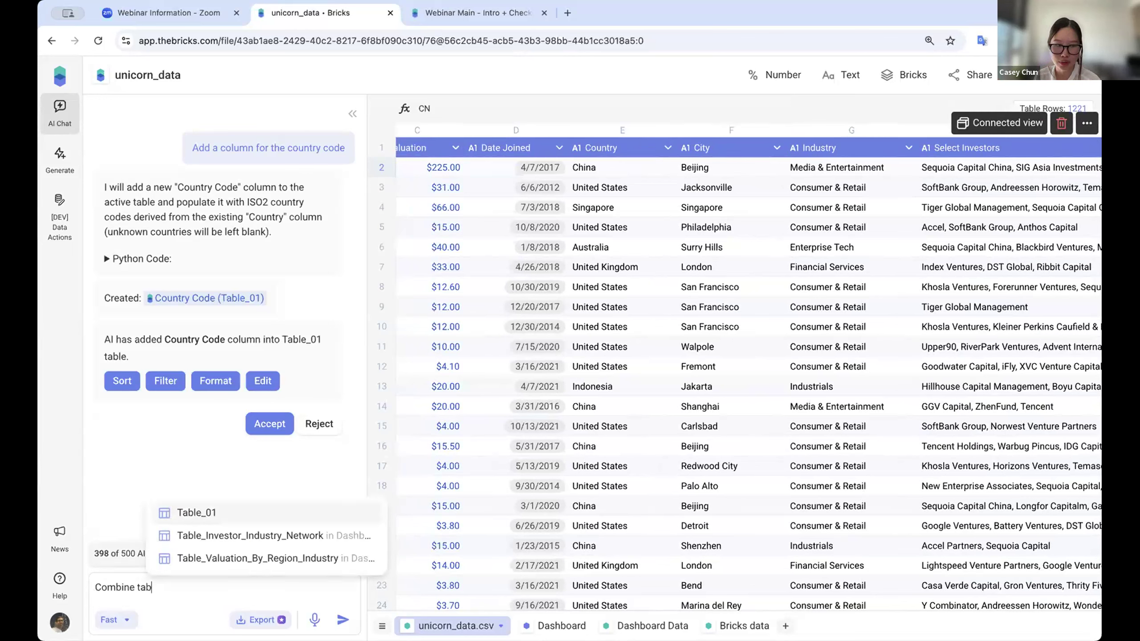
key("Return")
type("and tab")
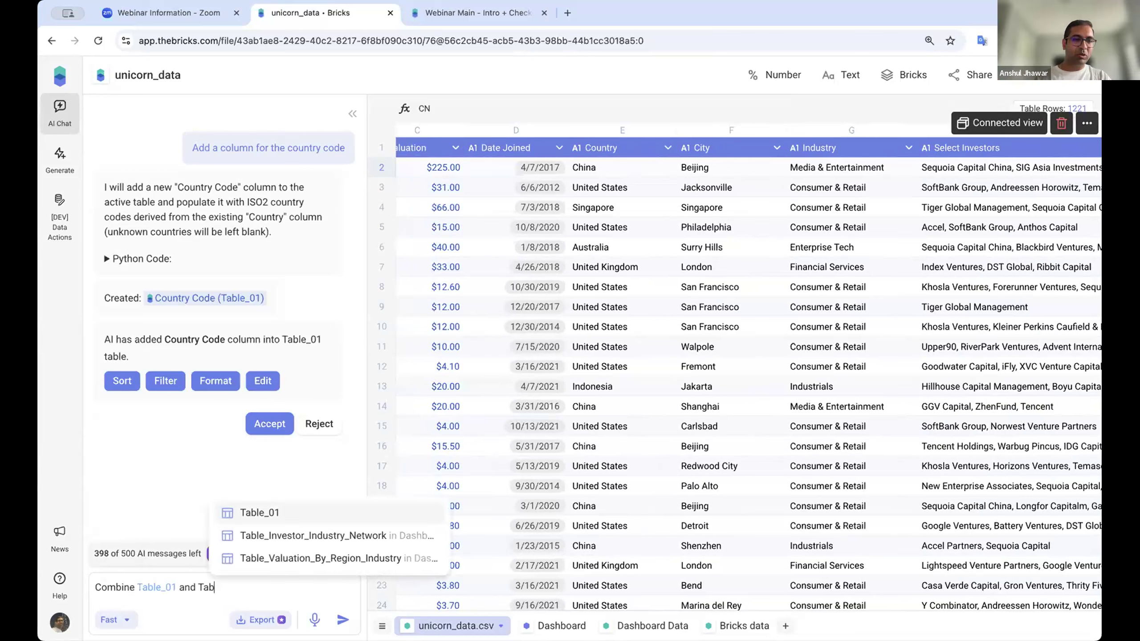
key("Return")
key("BackSpace")
key("BackSpace")
type("2")
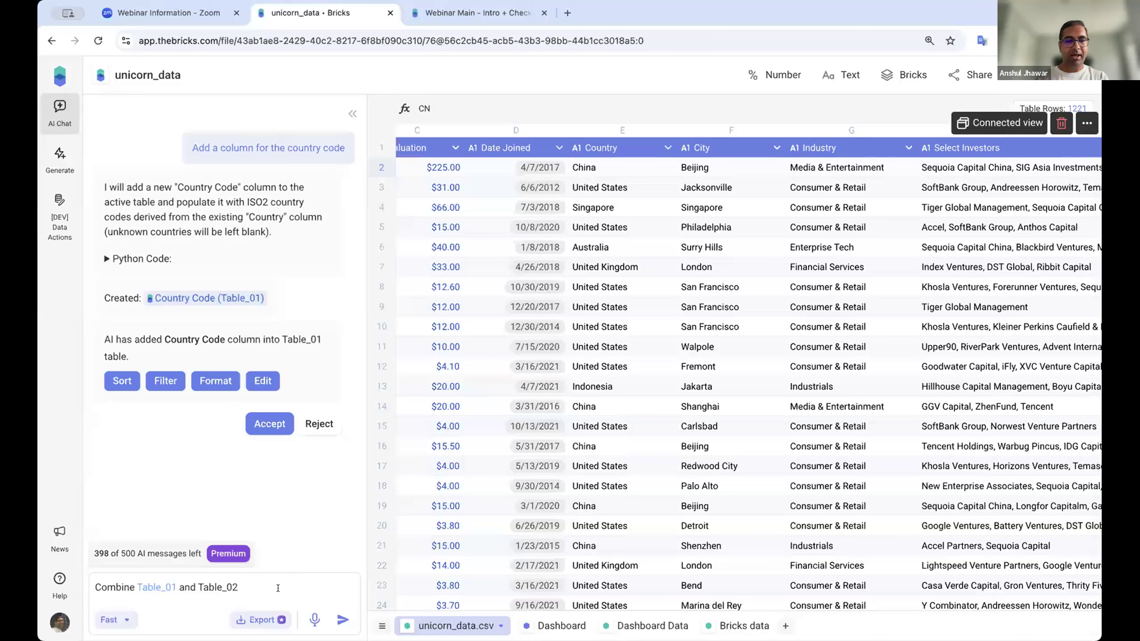
key("ctrl+a")
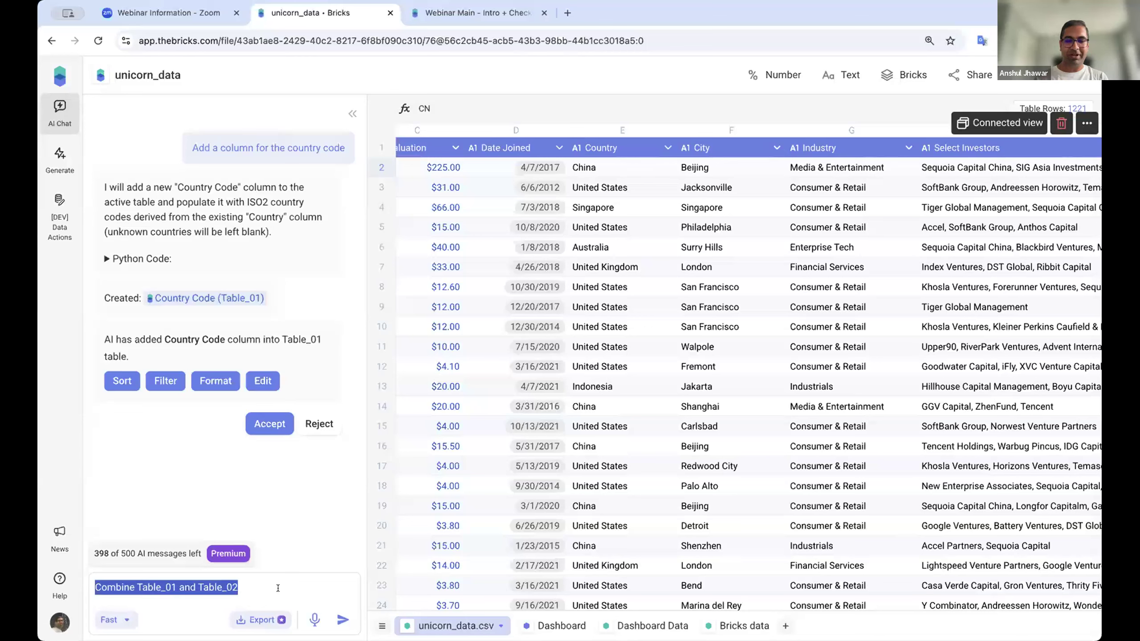
key("BackSpace")
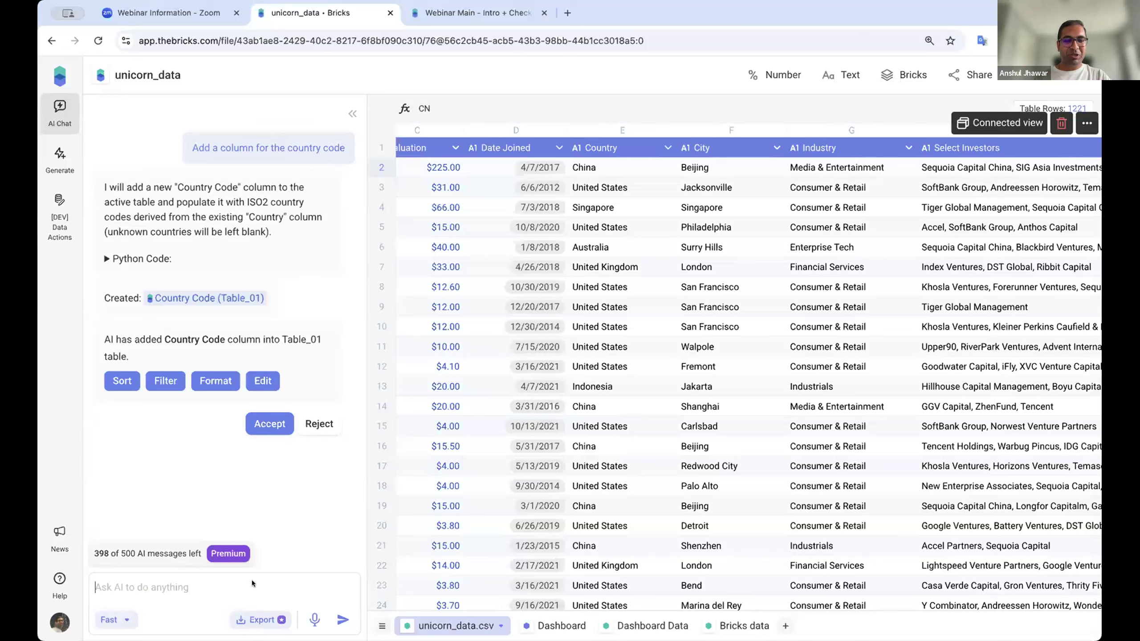
- Draft an AI prompt asking for a dashboard from Table_01 and Table_02, referencing Table_01 as a table, without sending it
type("Create a dahsboarf rom")
key("BackSpace")
key("BackSpace")
key("BackSpace")
key("BackSpace")
key("BackSpace")
key("BackSpace")
type("d from table")
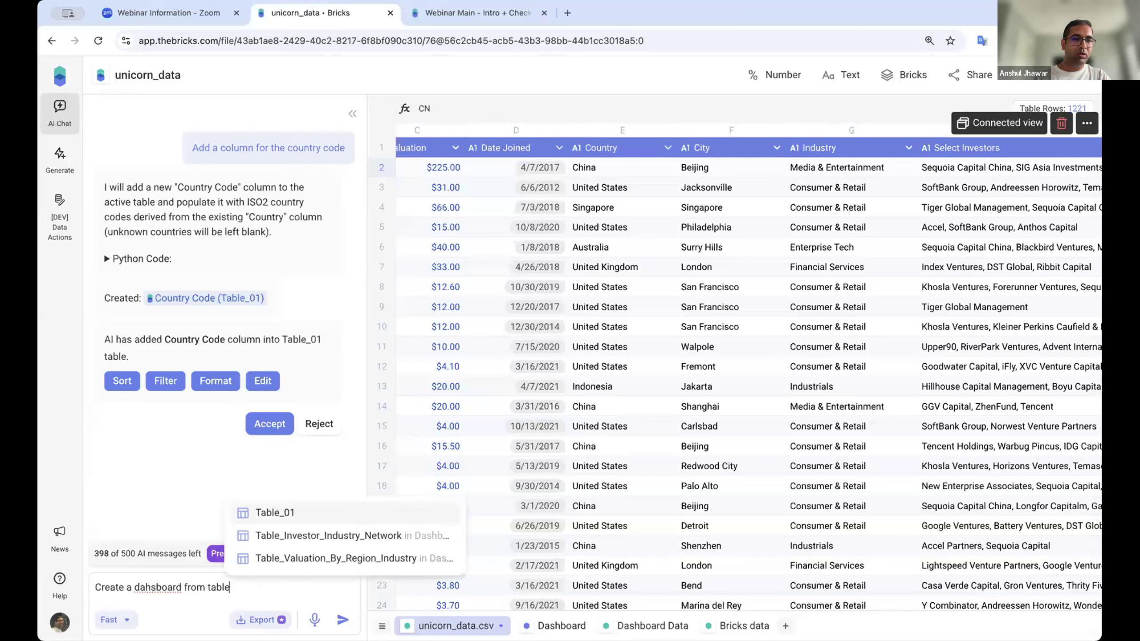
key("Return")
type(", table")
key("Return")
key("BackSpace")
type("2")
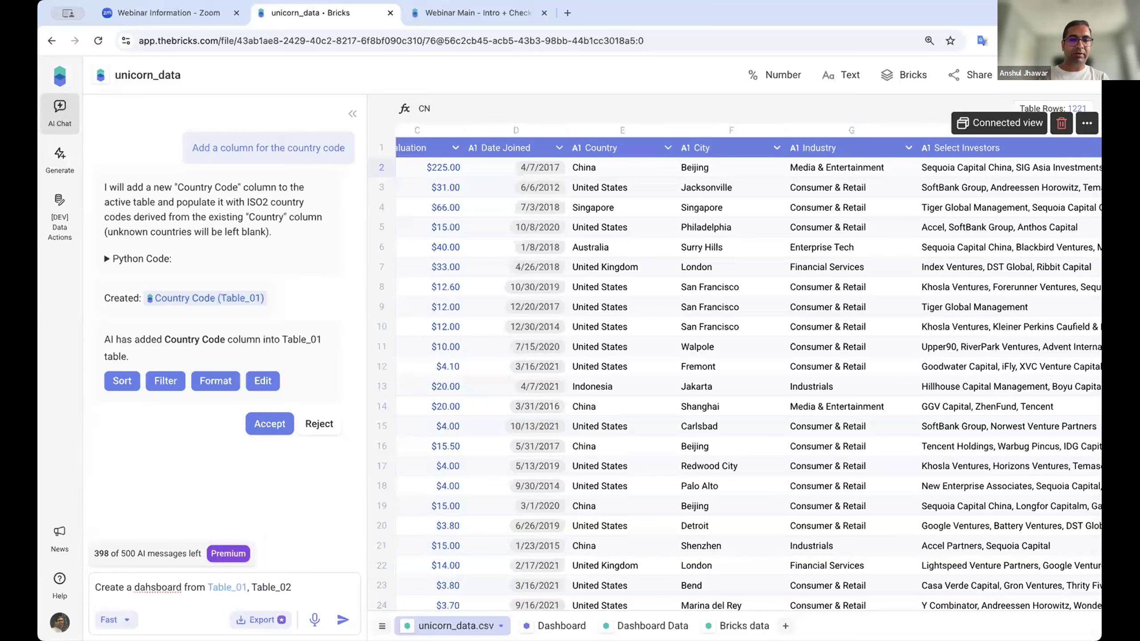
left_click(597, 301)
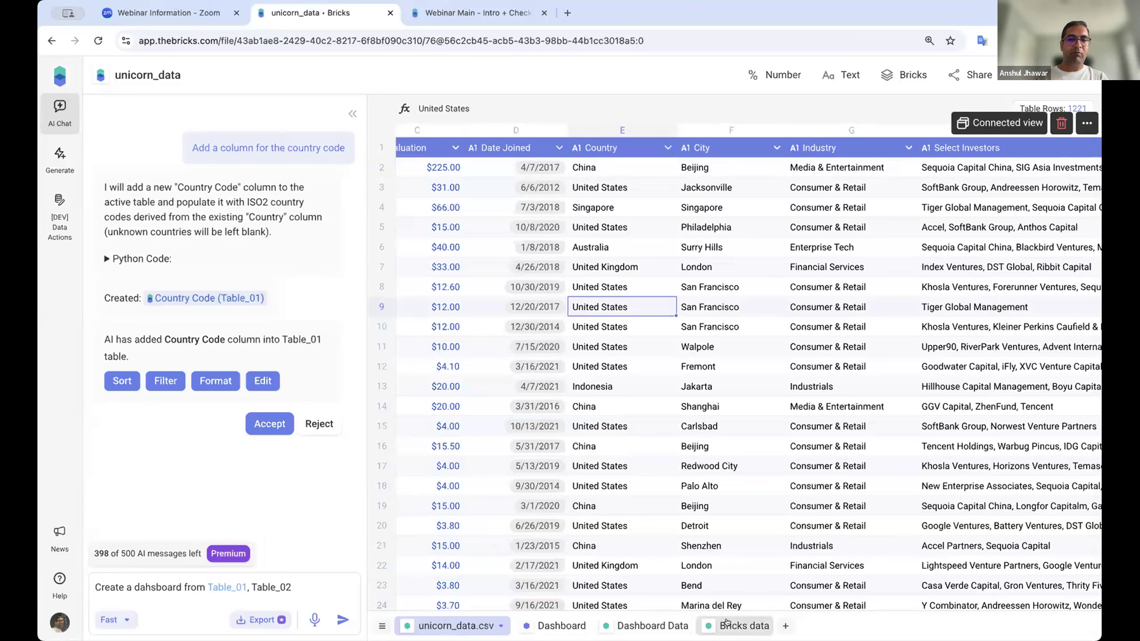
- View the Dashboard Data tables, return to the Dashboard, and collapse the AI chat to examine the country chart and metric cards
left_click(653, 626)
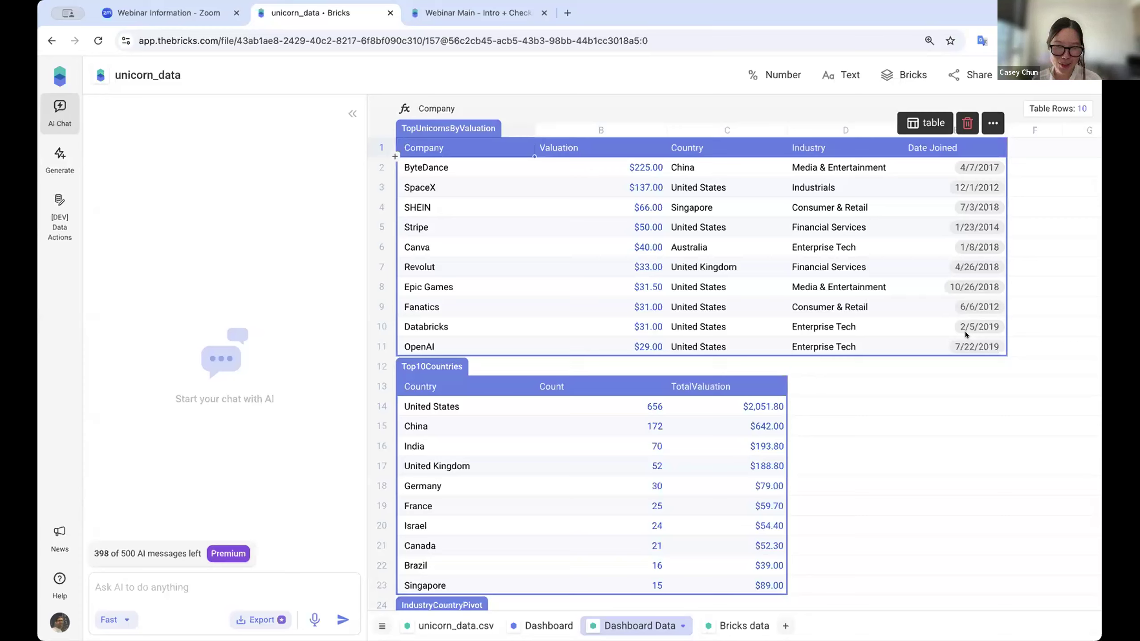
left_click(548, 626)
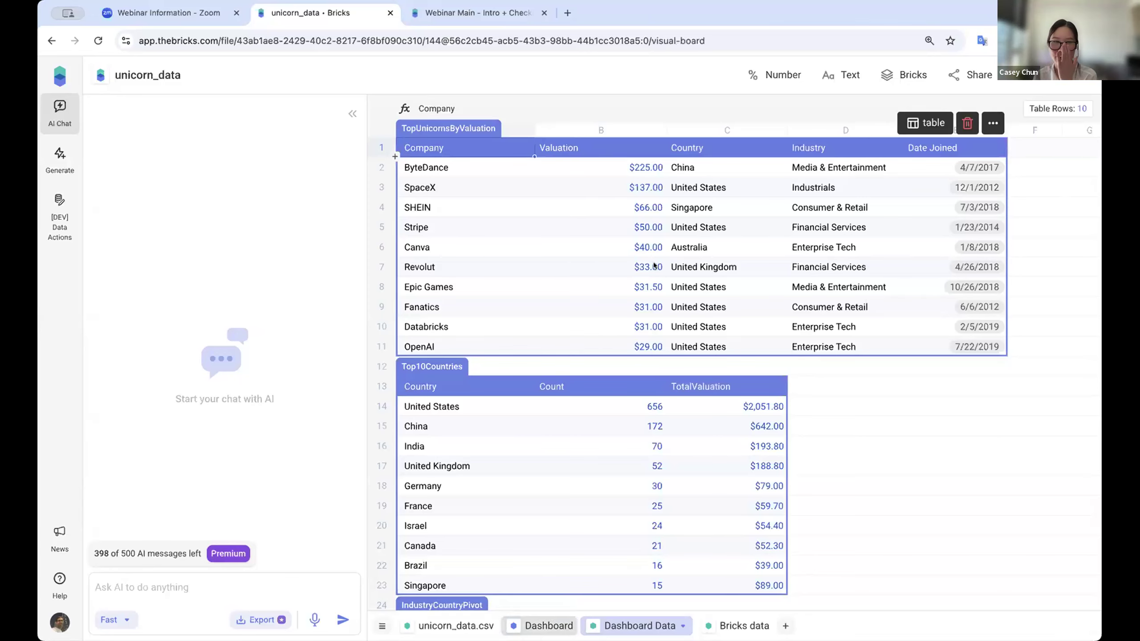
scroll(485, 499, "down", 8)
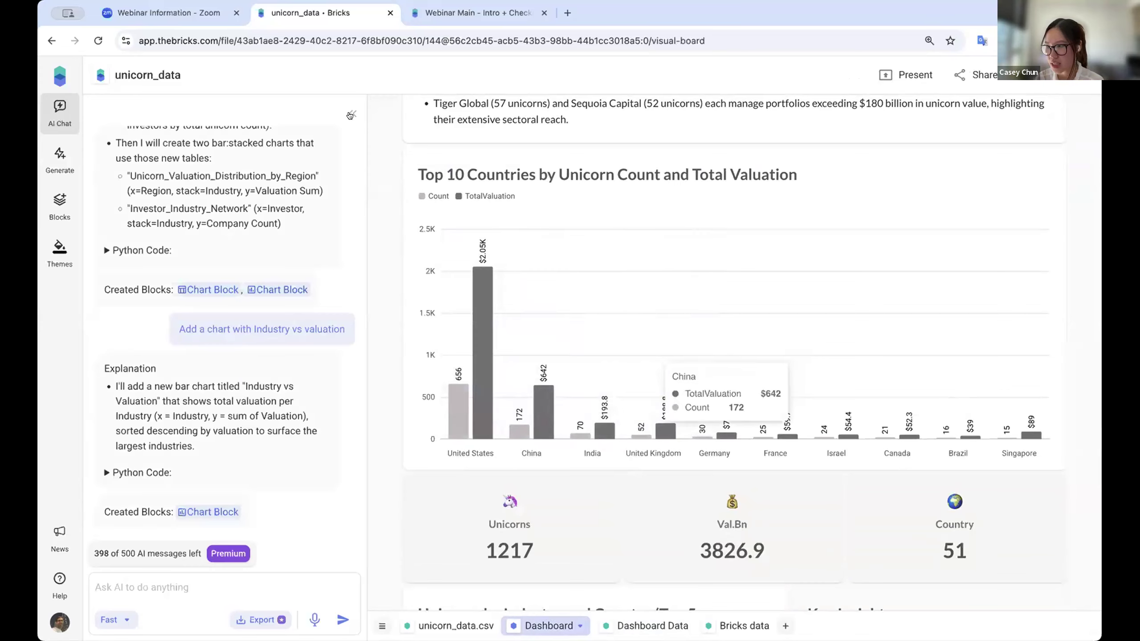
left_click(352, 114)
scroll(349, 565, "down", 2)
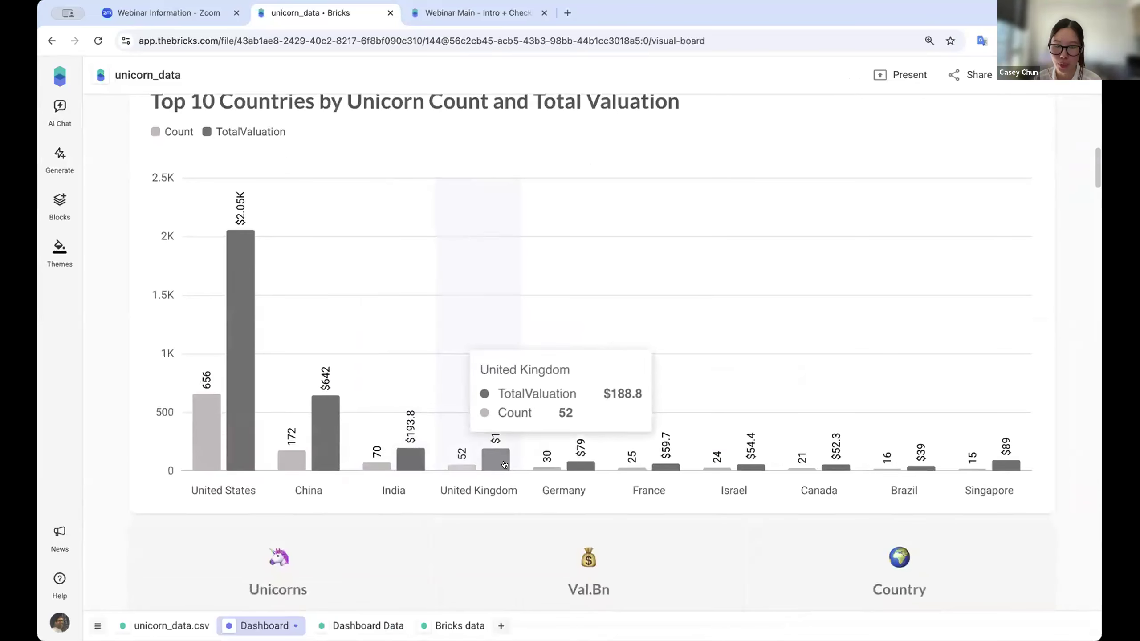
scroll(680, 470, "down", 2)
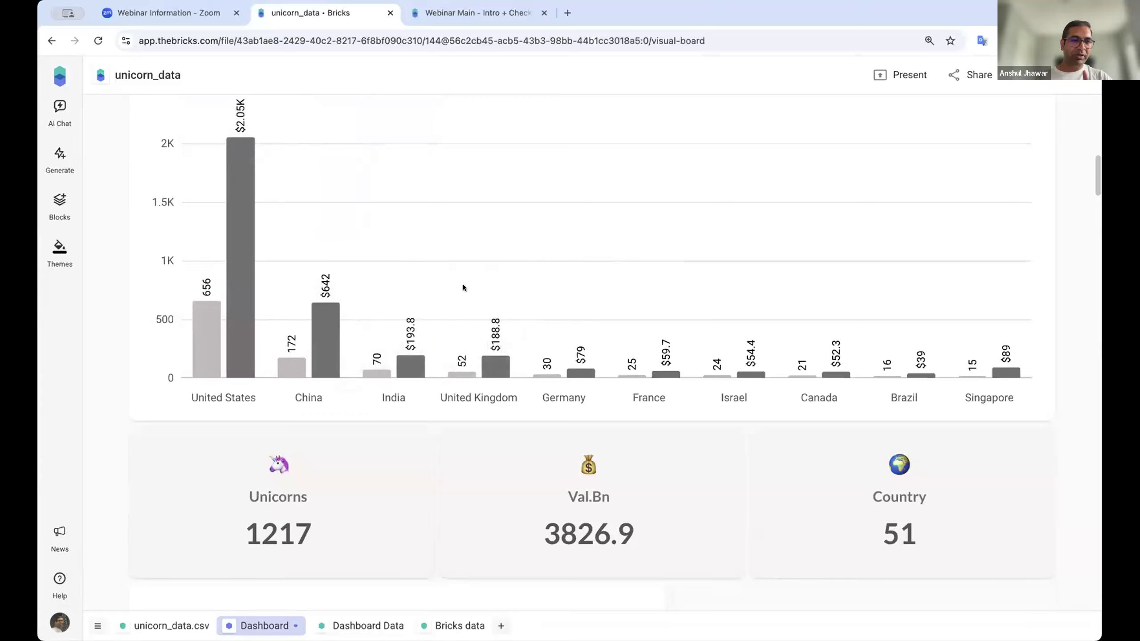
left_click(59, 584)
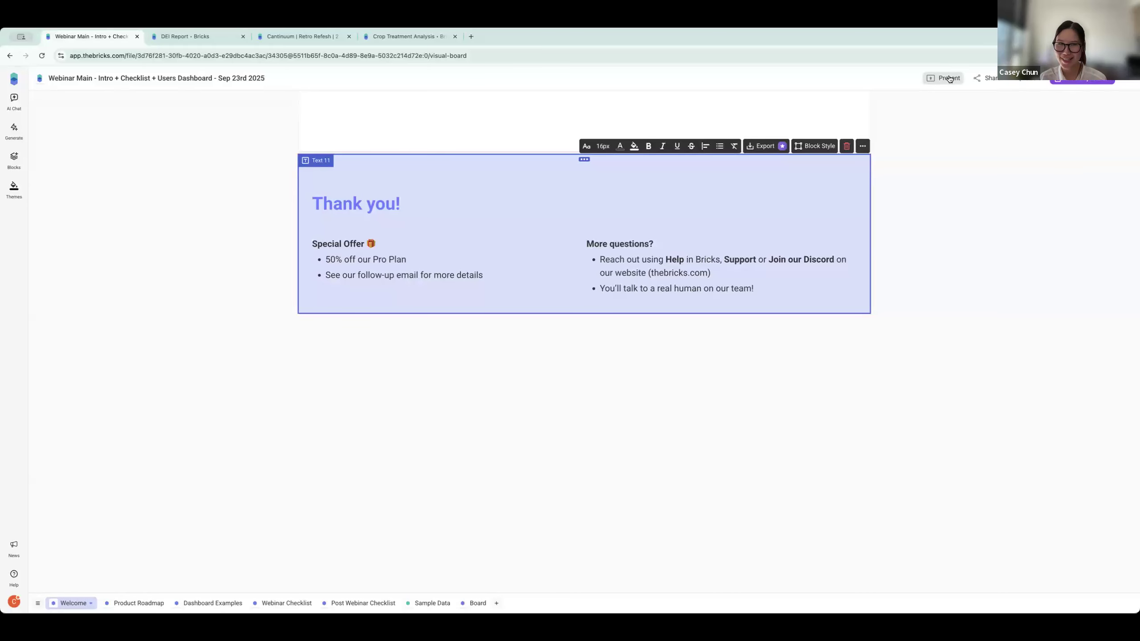
left_click(949, 79)
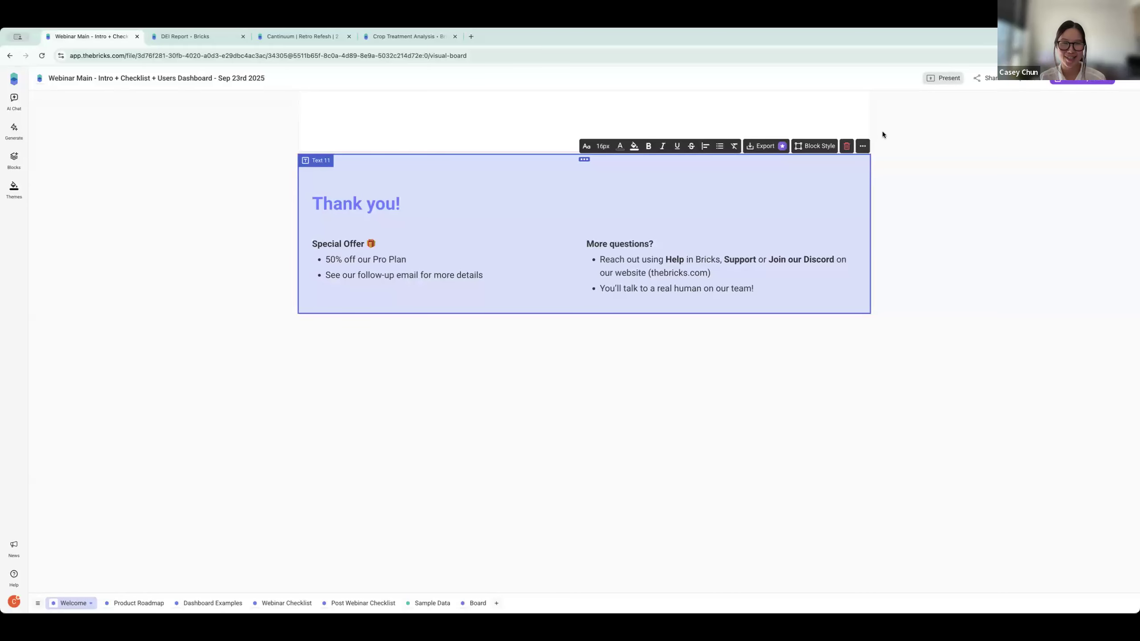